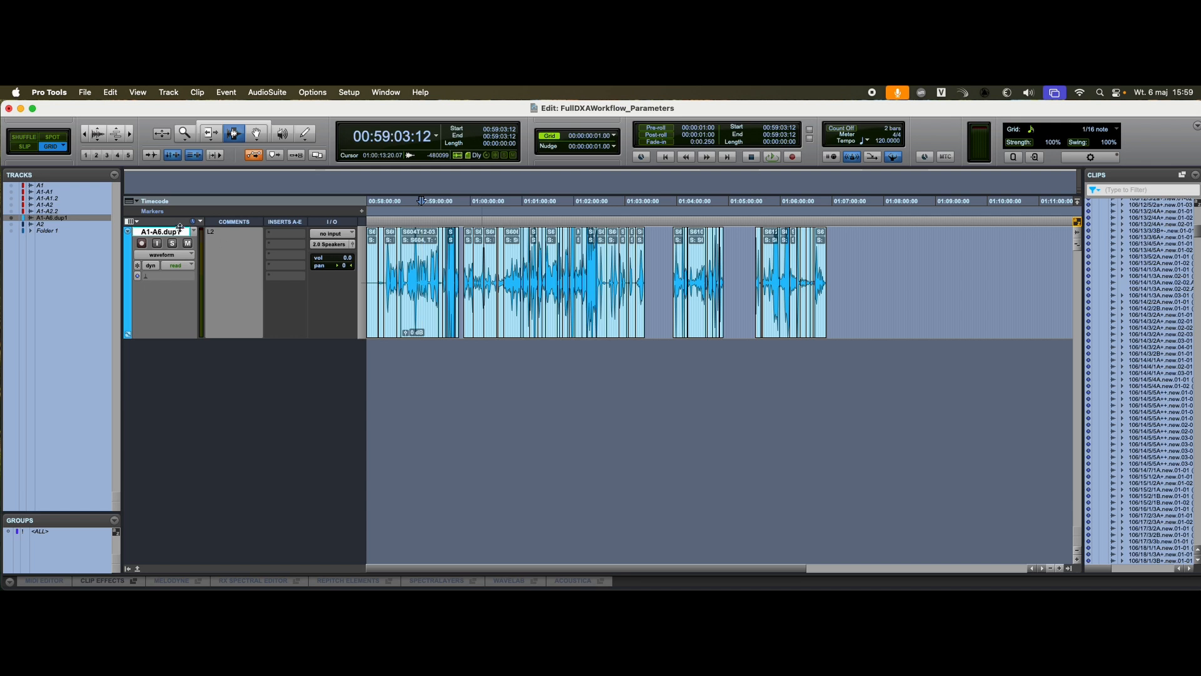
# Step: Export the A1-A6.dup1 track as an embedded 24-bit AAF named FullDXAWorkflow_Parameters in the DXAWorkflows folder
pyautogui.click(85, 92)
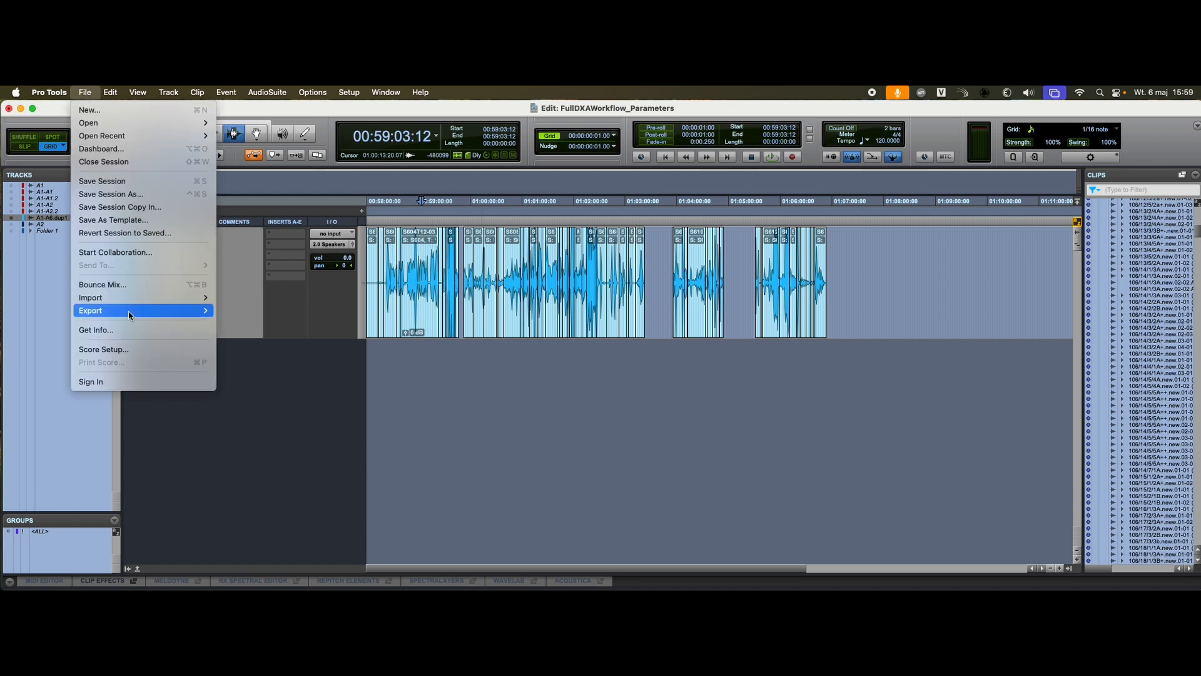
pyautogui.moveTo(94, 311)
pyautogui.click(403, 313)
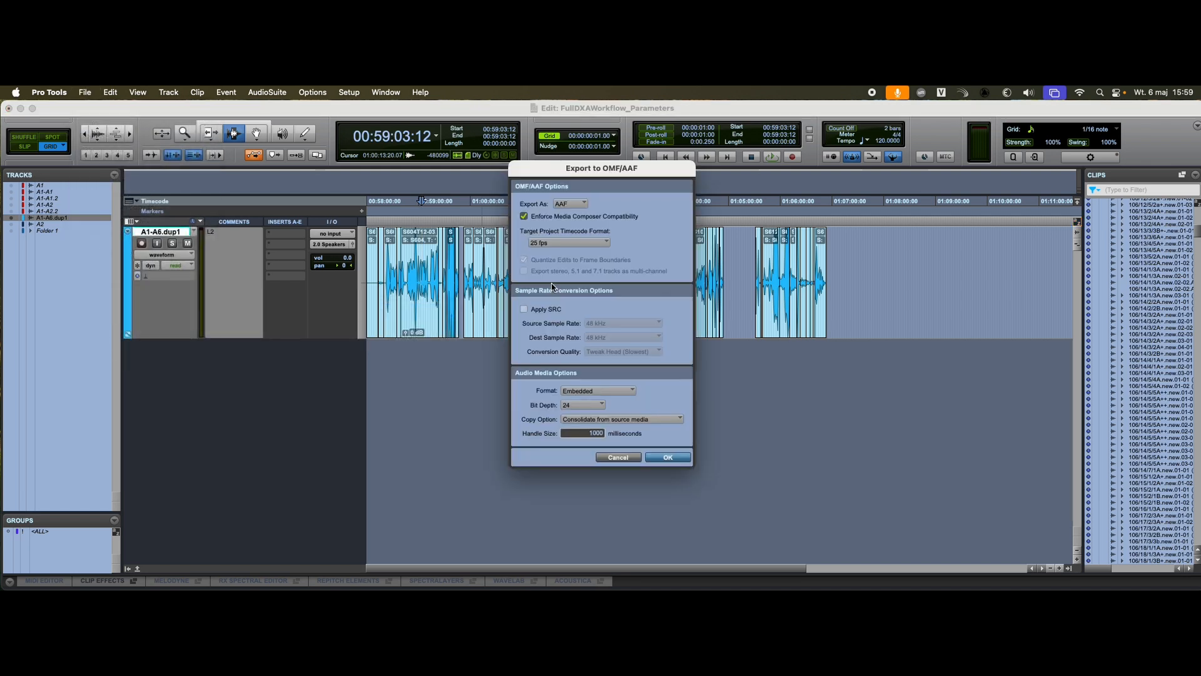
pyautogui.press('Return')
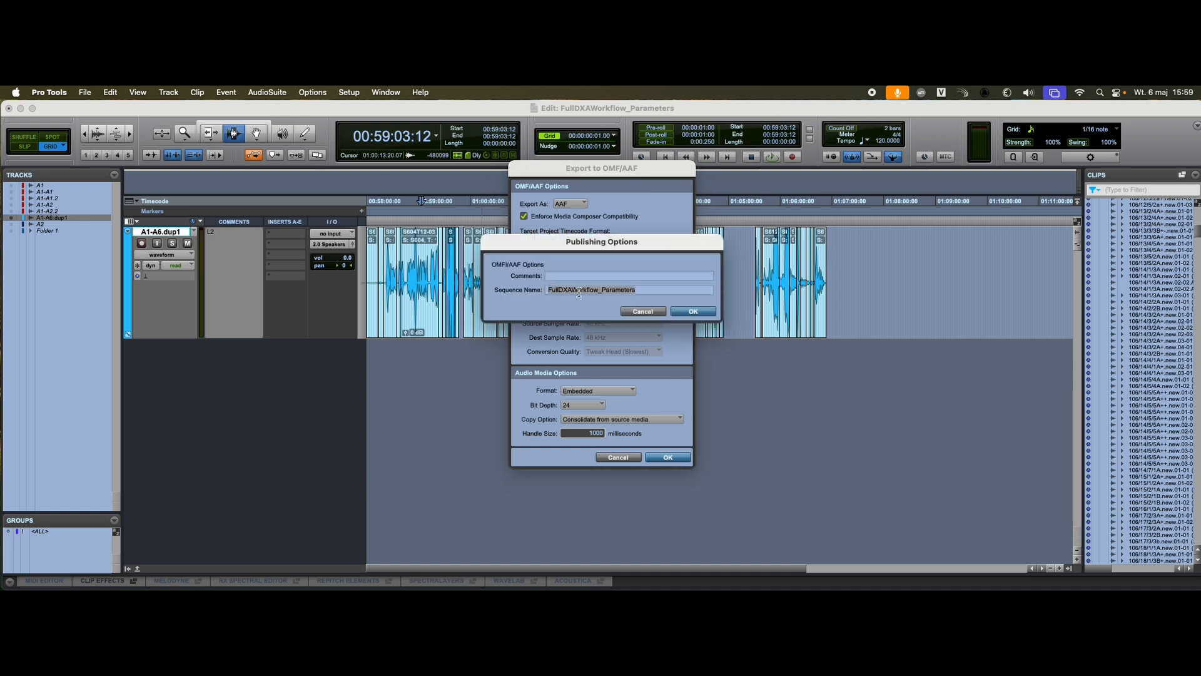
pyautogui.click(693, 313)
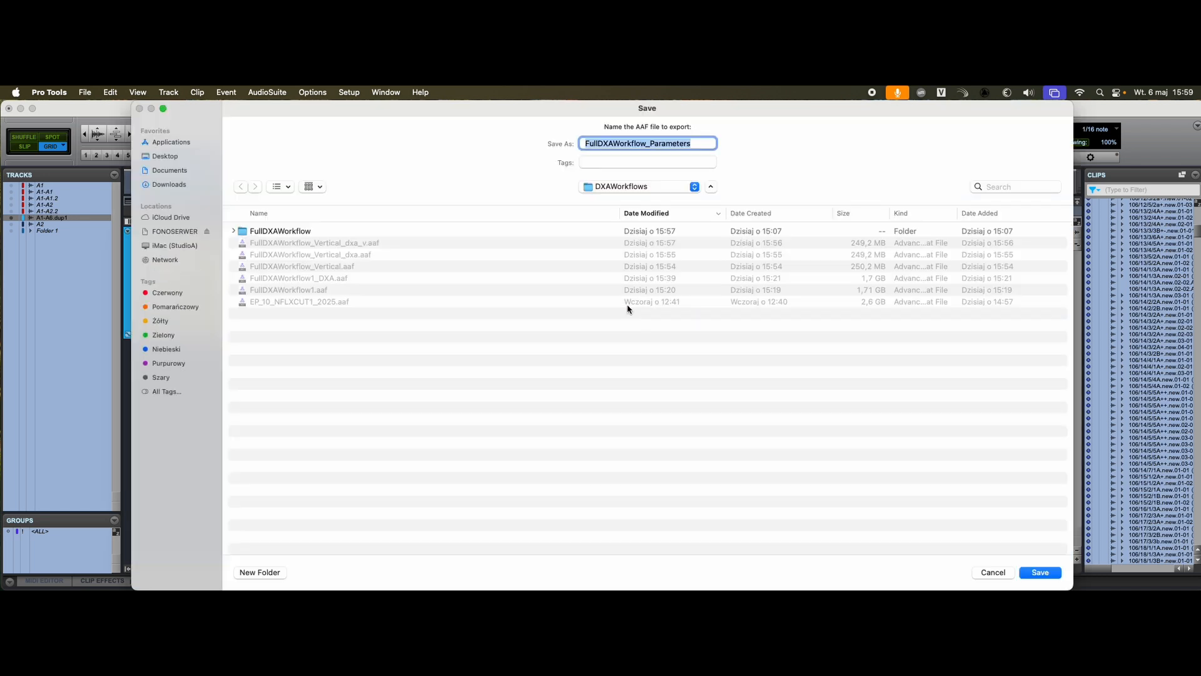
pyautogui.press('Return')
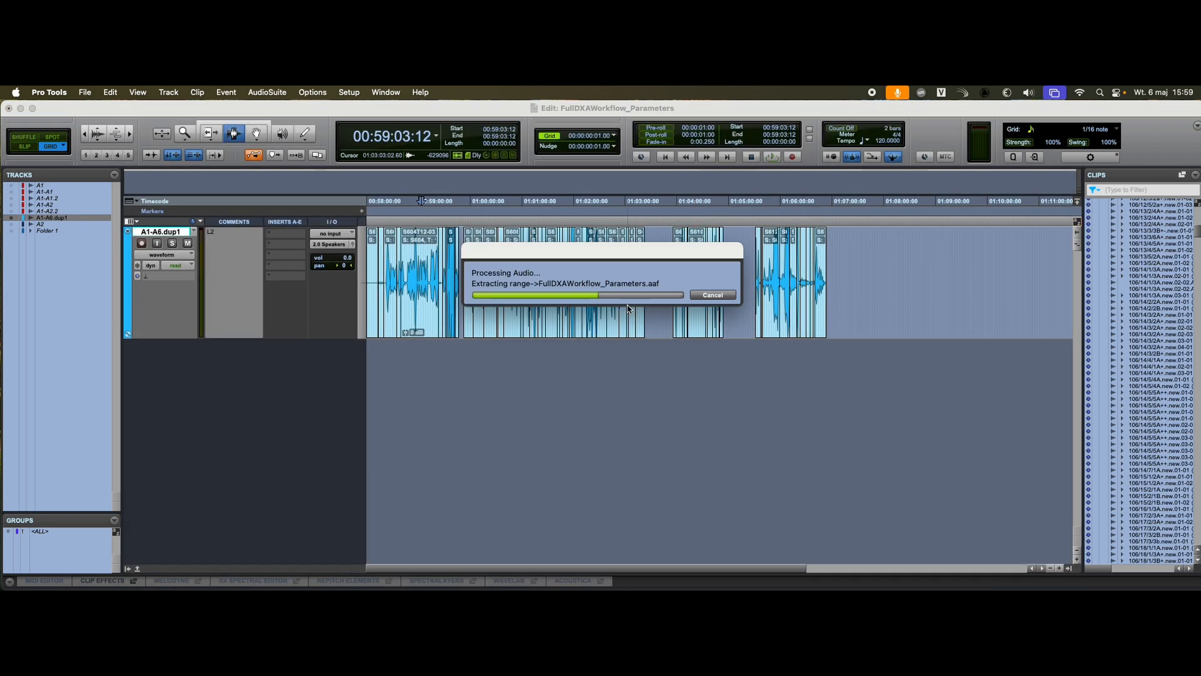
# Step: Switch to DX Assist and load FullDXAWorkflow_Parameters.aaf as the input file
pyautogui.press('super+Tab')
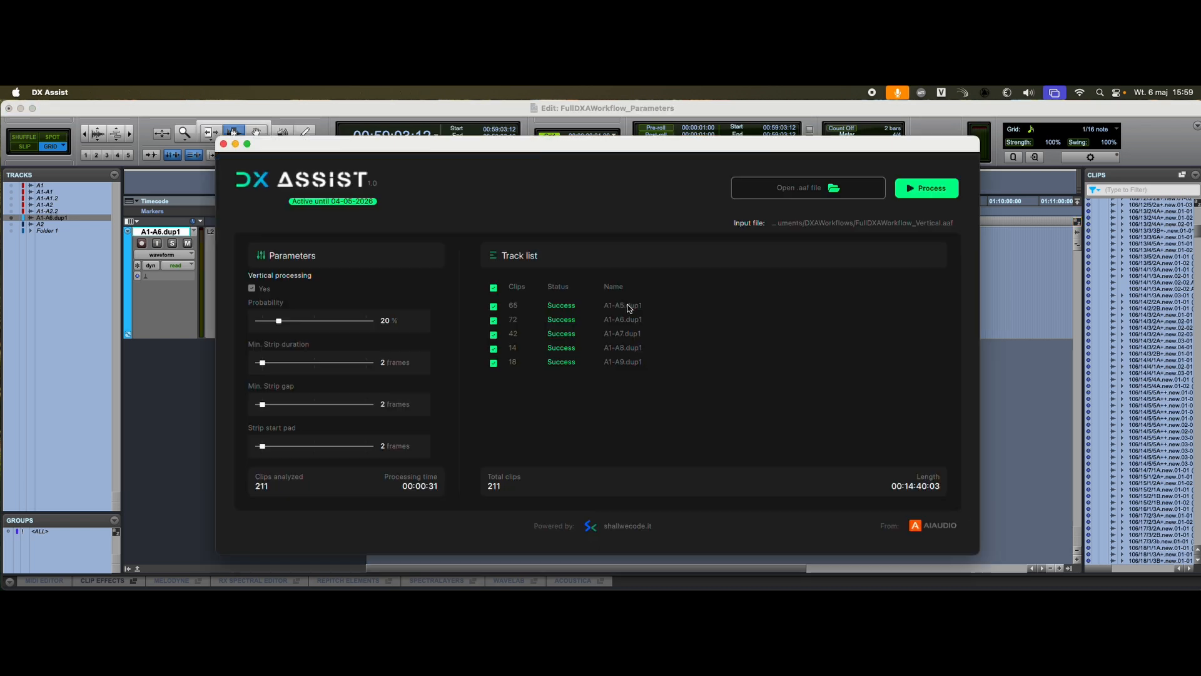
pyautogui.click(805, 191)
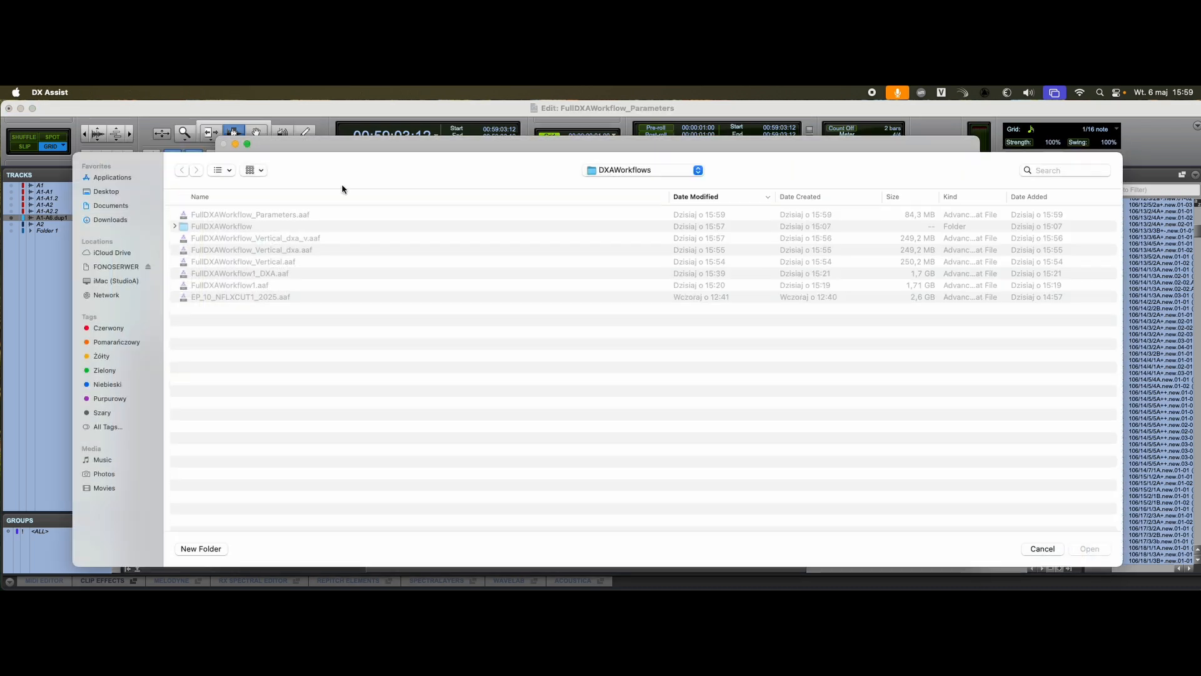
pyautogui.click(259, 215)
pyautogui.doubleClick(259, 215)
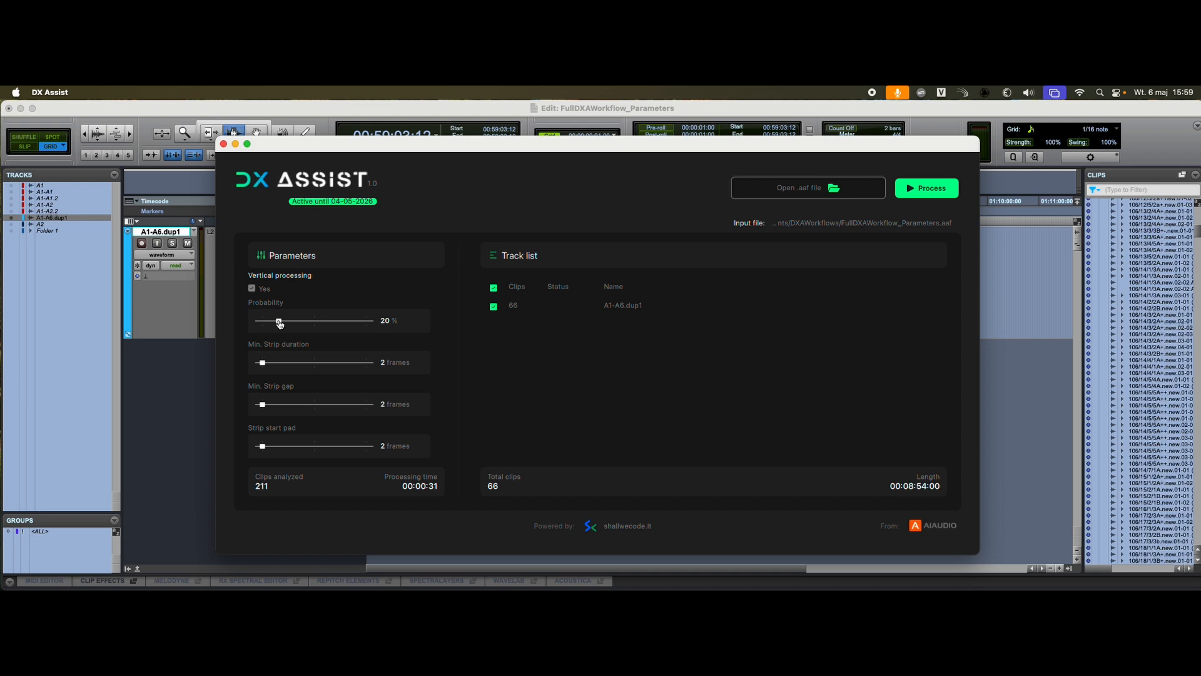
# Step: Set Probability to 80% and process the file, saving the output as FullDXAWorkflow_Parameters1.aaf
pyautogui.moveTo(280, 323); pyautogui.dragTo(346, 322)
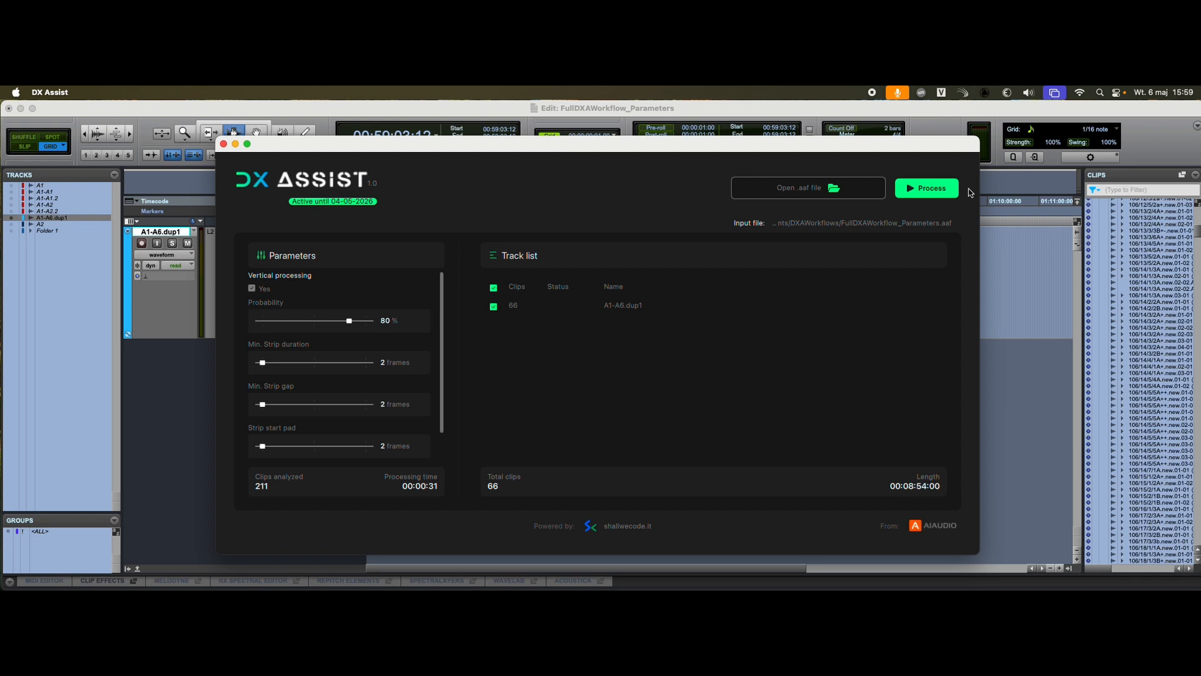
pyautogui.click(932, 189)
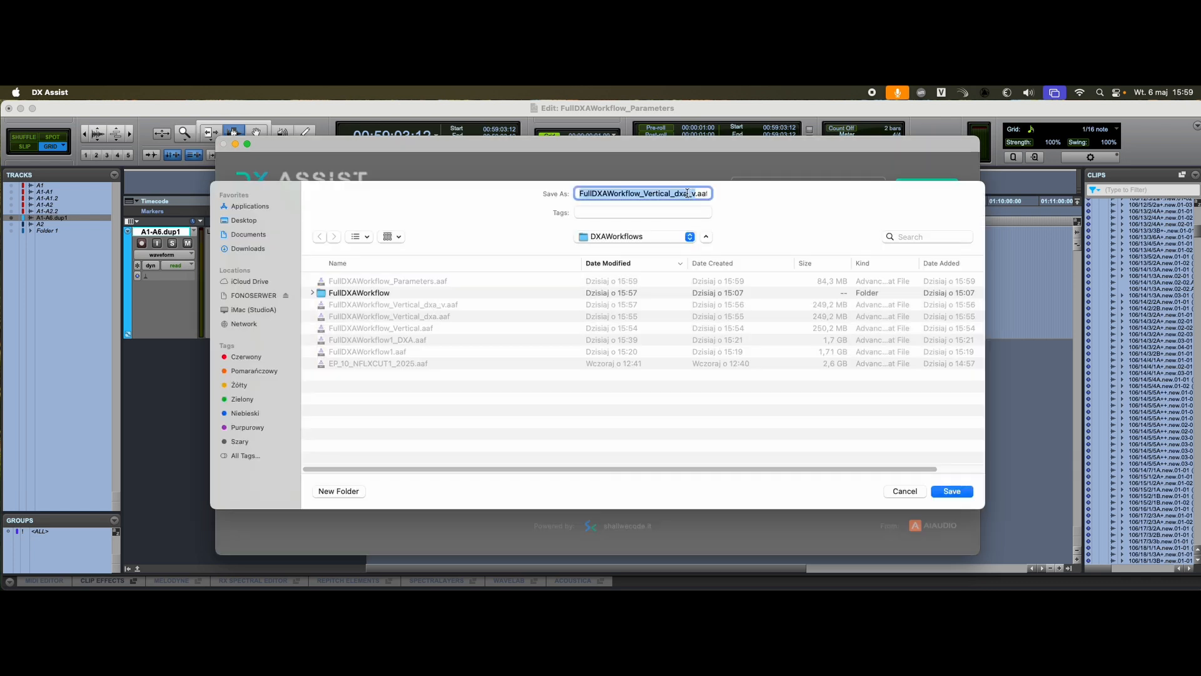
pyautogui.click(679, 193)
pyautogui.moveTo(645, 193); pyautogui.dragTo(696, 193)
pyautogui.write('Parameters1')
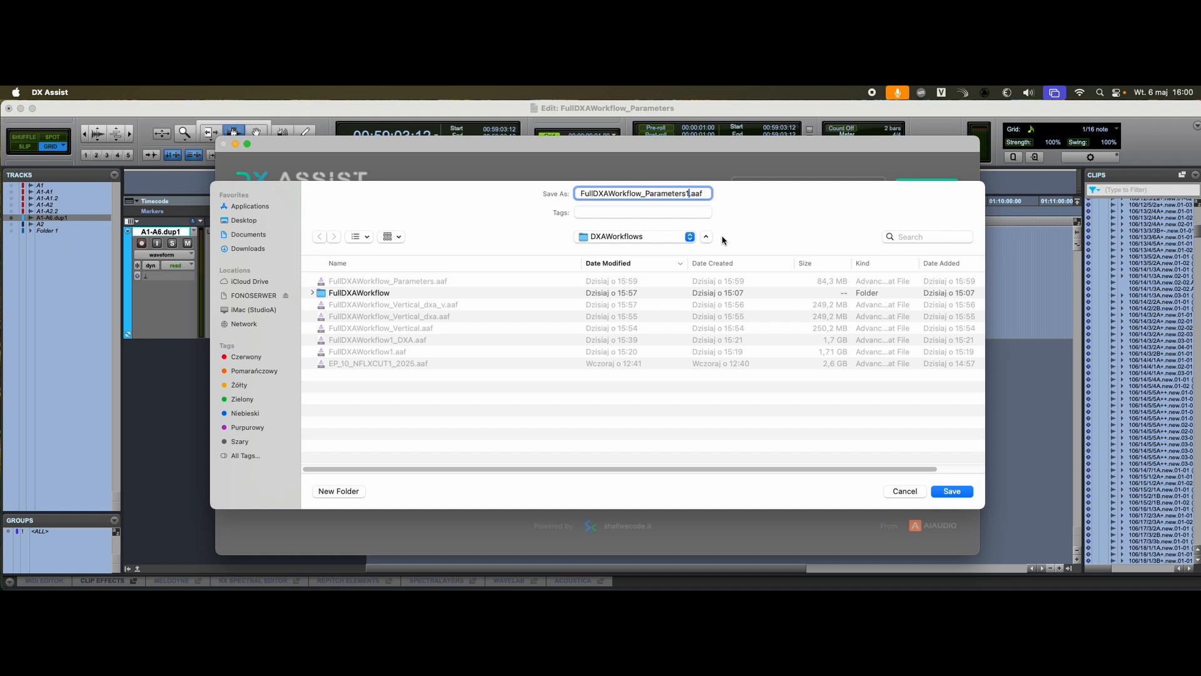
pyautogui.press('Return')
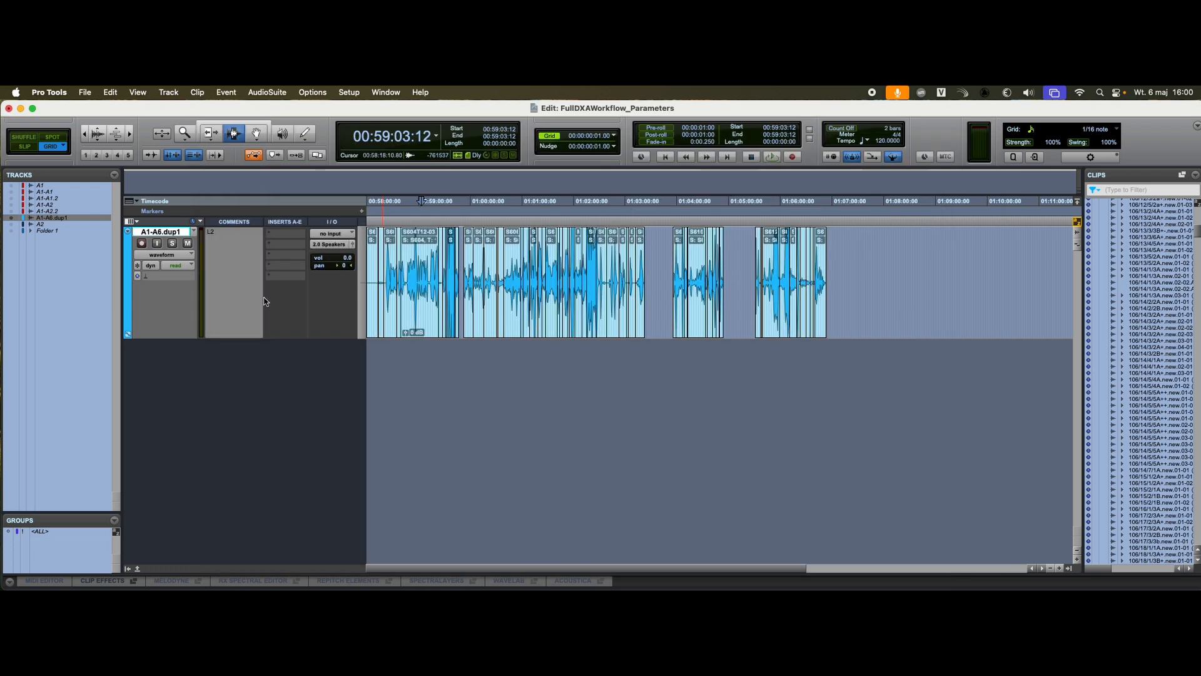
# Step: Import the session data from FullDXAWorkflow_Parameters1.aaf as a new track
pyautogui.click(85, 92)
pyautogui.moveTo(90, 297)
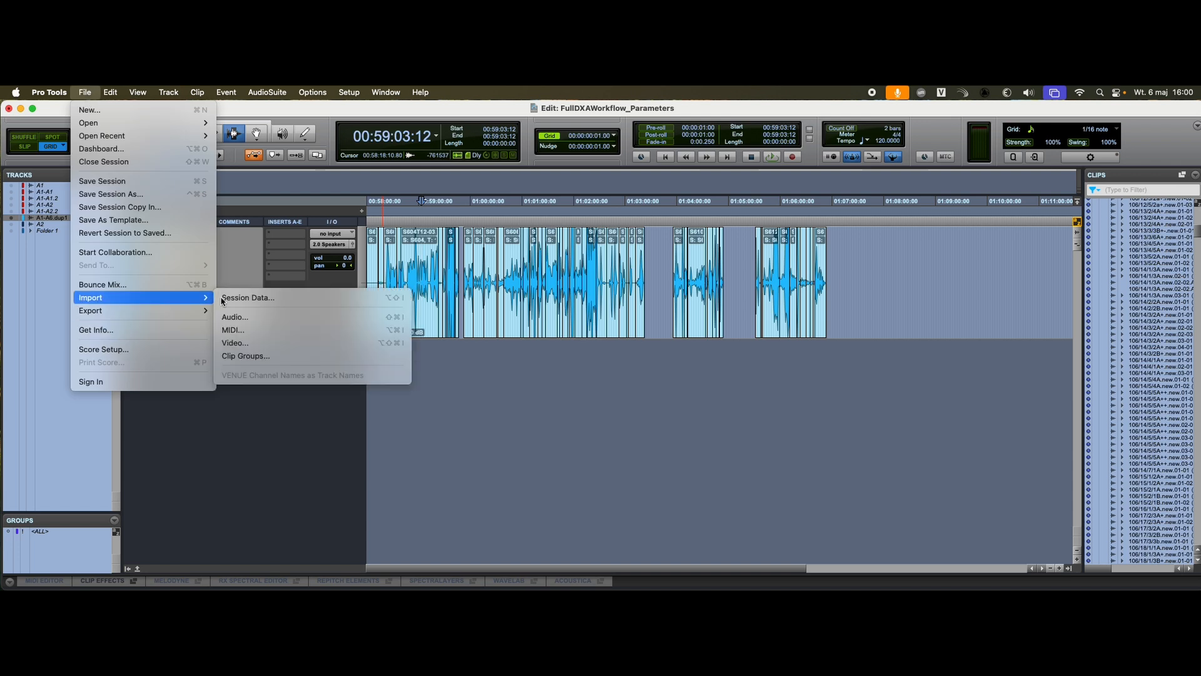
pyautogui.click(376, 298)
pyautogui.doubleClick(225, 176)
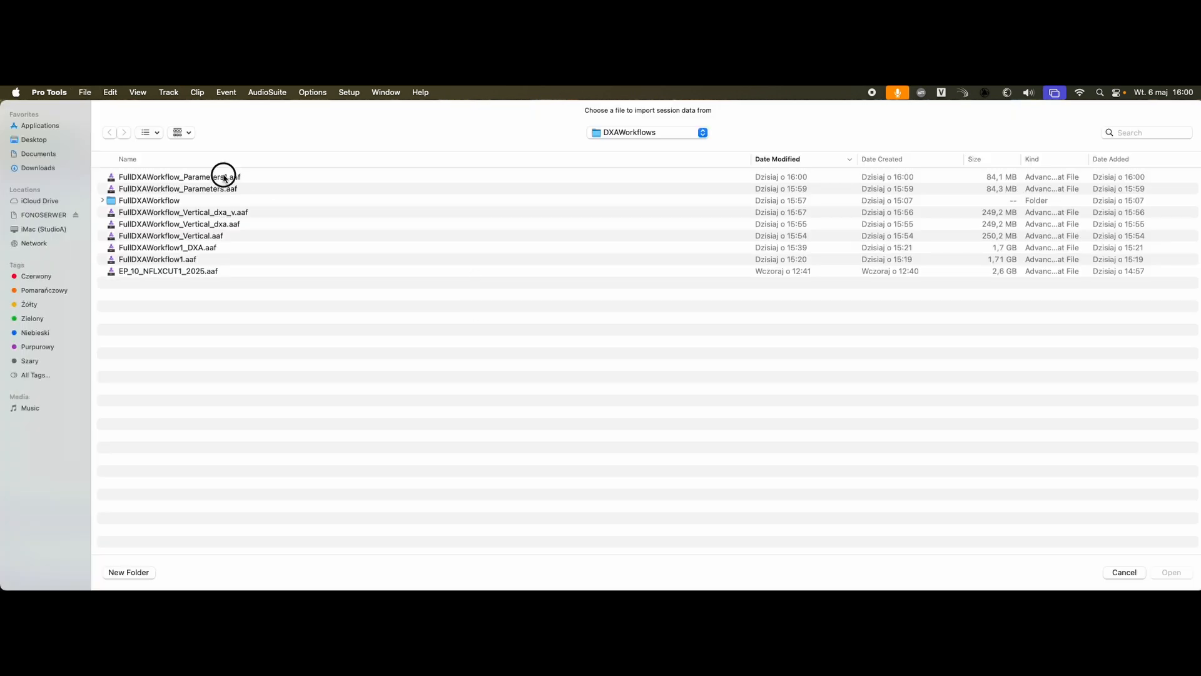
pyautogui.click(886, 475)
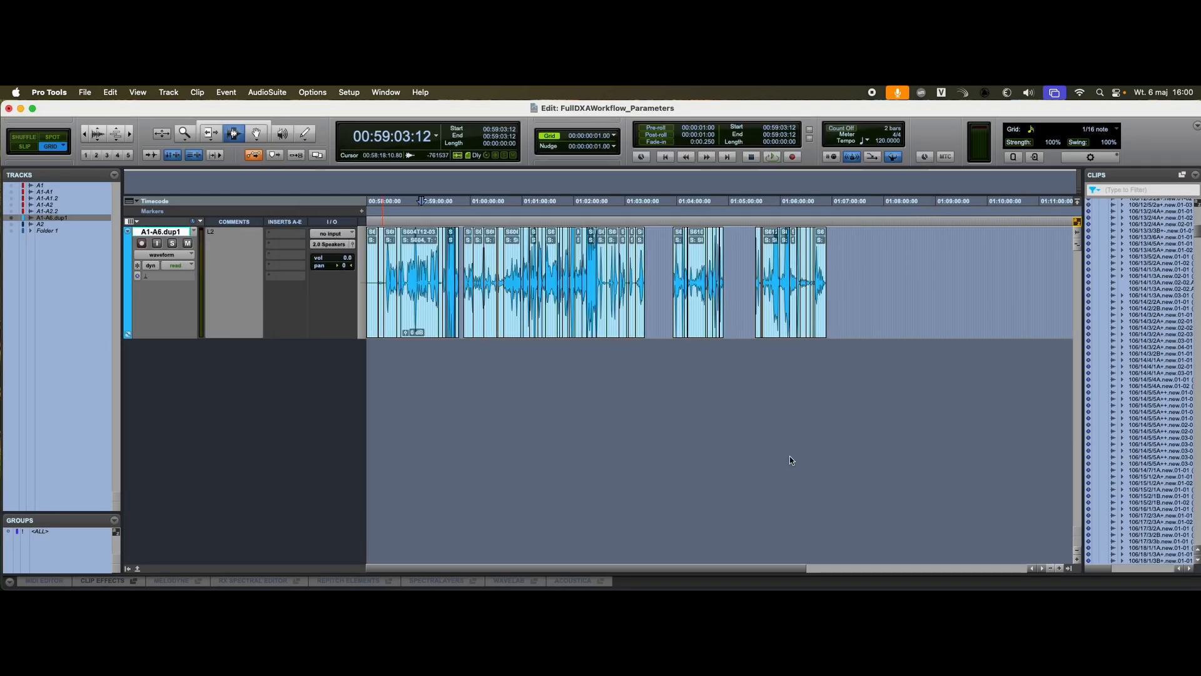
# Step: Examine the clip boundaries and gaps of the imported track against the original around 00:58:45 to 00:58:58
pyautogui.click(417, 353)
pyautogui.press('t')
pyautogui.press('t')
pyautogui.press('t')
pyautogui.press('t')
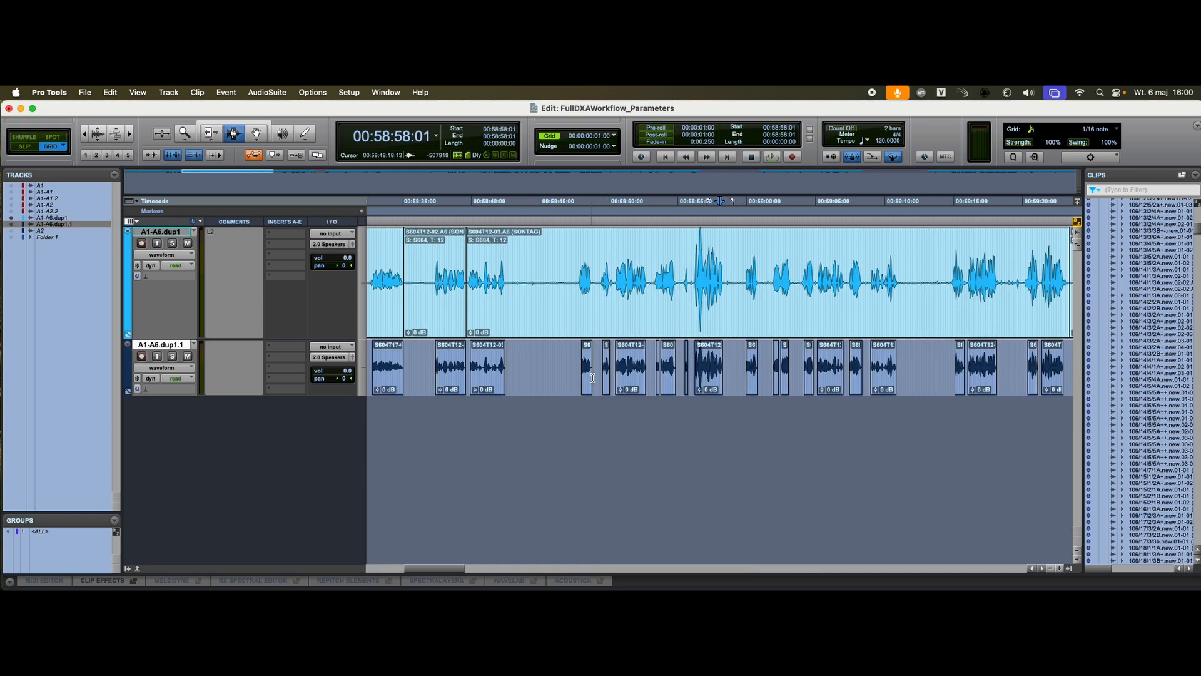
pyautogui.click(581, 359)
pyautogui.press('t')
pyautogui.press('t')
pyautogui.press('t')
pyautogui.moveTo(696, 364); pyautogui.dragTo(716, 364)
pyautogui.click(691, 362)
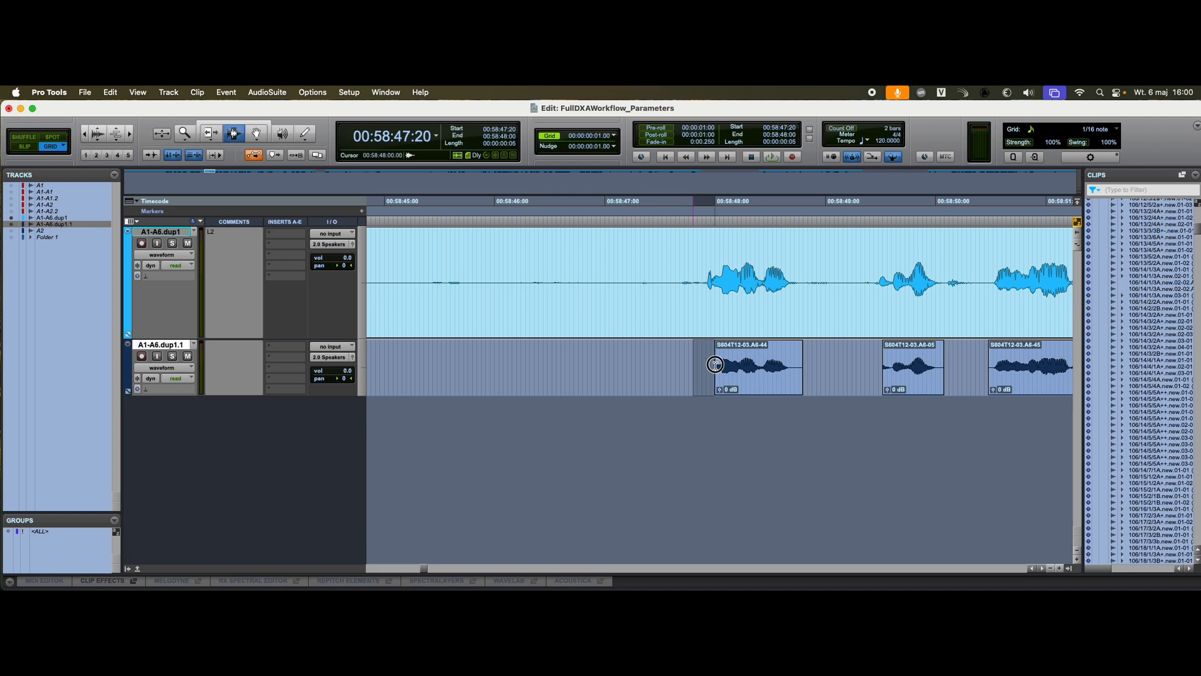
pyautogui.moveTo(857, 366); pyautogui.dragTo(958, 368)
pyautogui.click(991, 367)
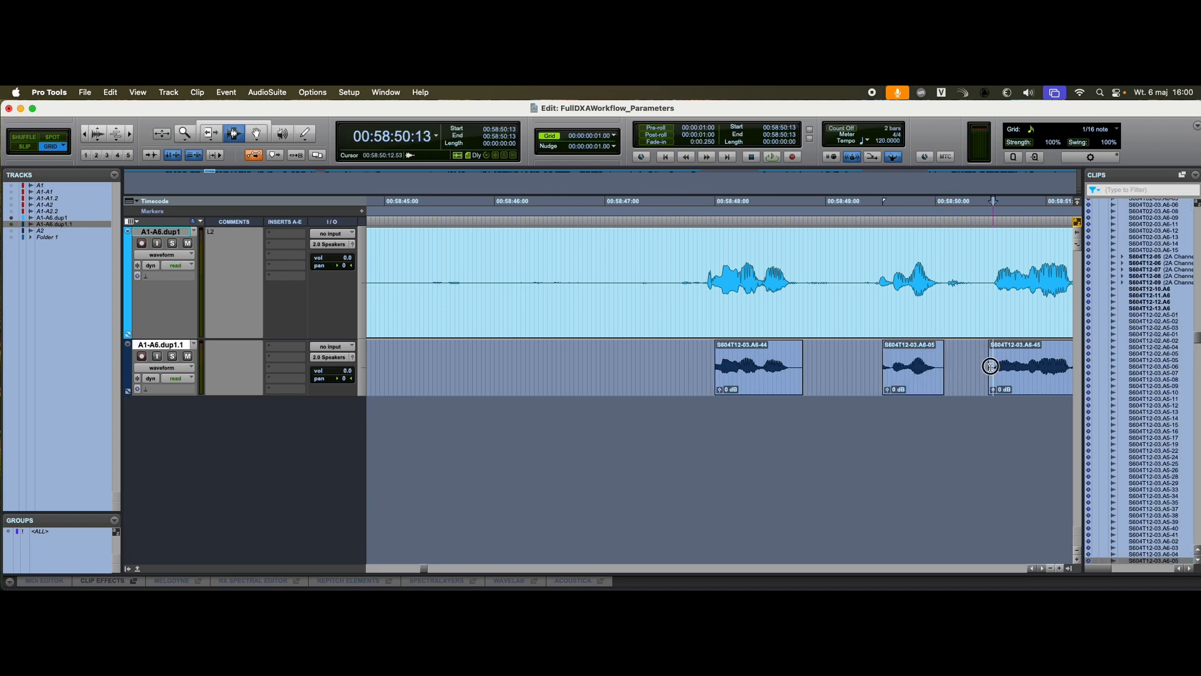
pyautogui.press('r')
pyautogui.hscroll(4, 906, 377)
pyautogui.hscroll(2, 906, 378)
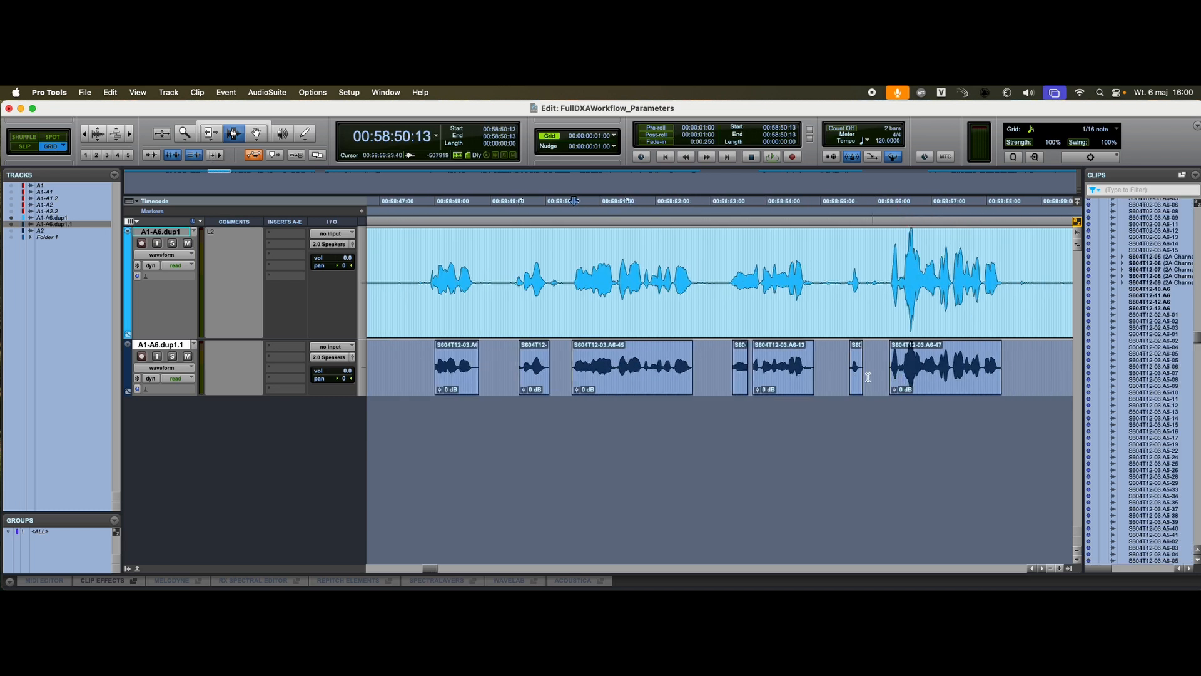
# Step: Enter the comment "Probablity 80" for the A1-A6.dup1.1 track
pyautogui.click(220, 353)
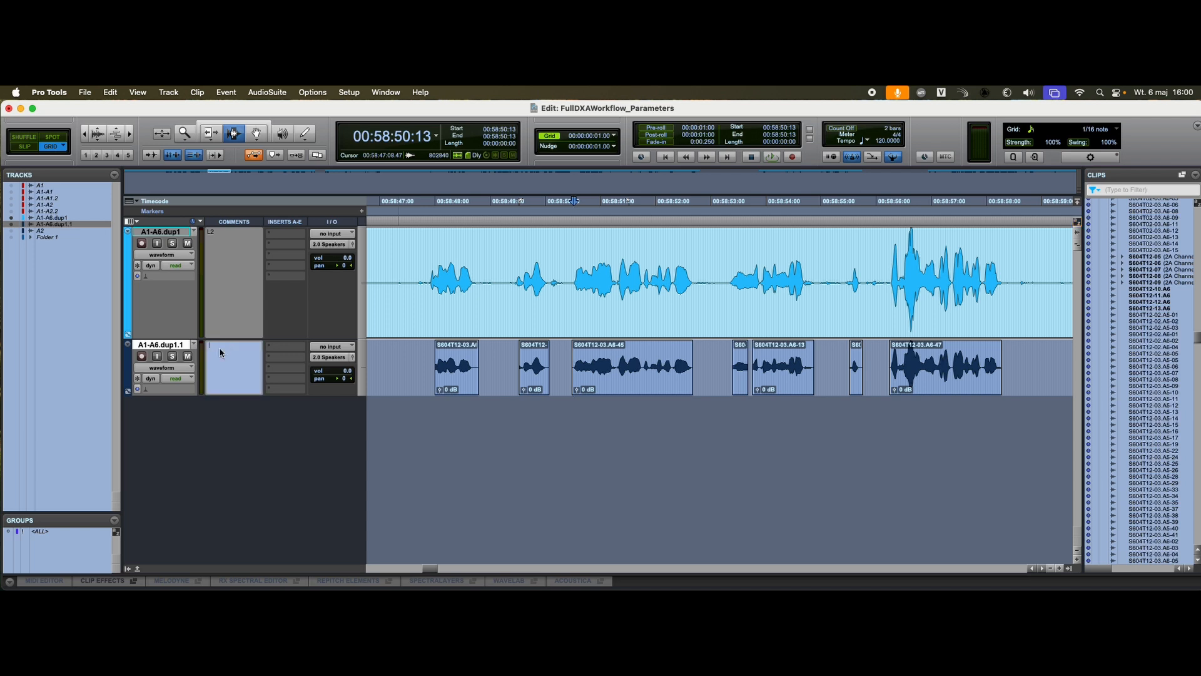
pyautogui.write('Probability 80')
pyautogui.press('Return')
# Step: Examine how the imported clips follow the original dialogue around 00:59:20 to 00:59:40
pyautogui.click(959, 369)
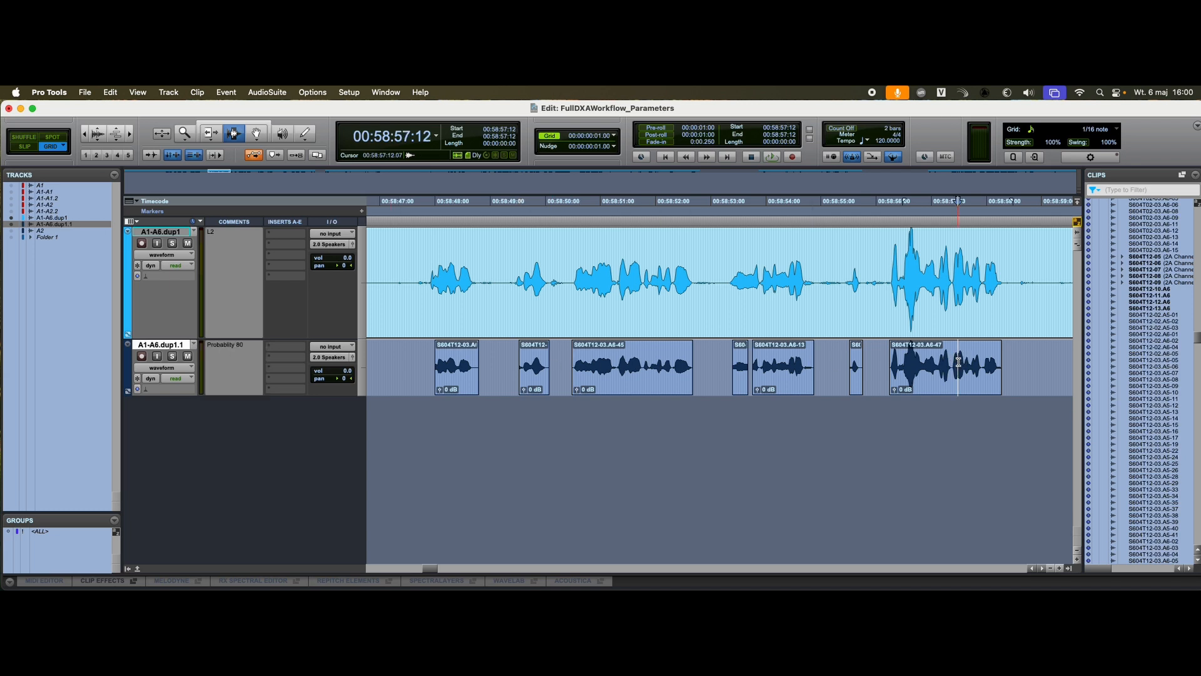
pyautogui.press('super+bracketleft')
pyautogui.press('super+bracketleft')
pyautogui.click(948, 366)
pyautogui.press('super+bracketright')
pyautogui.press('super+bracketright')
pyautogui.press('super+bracketright')
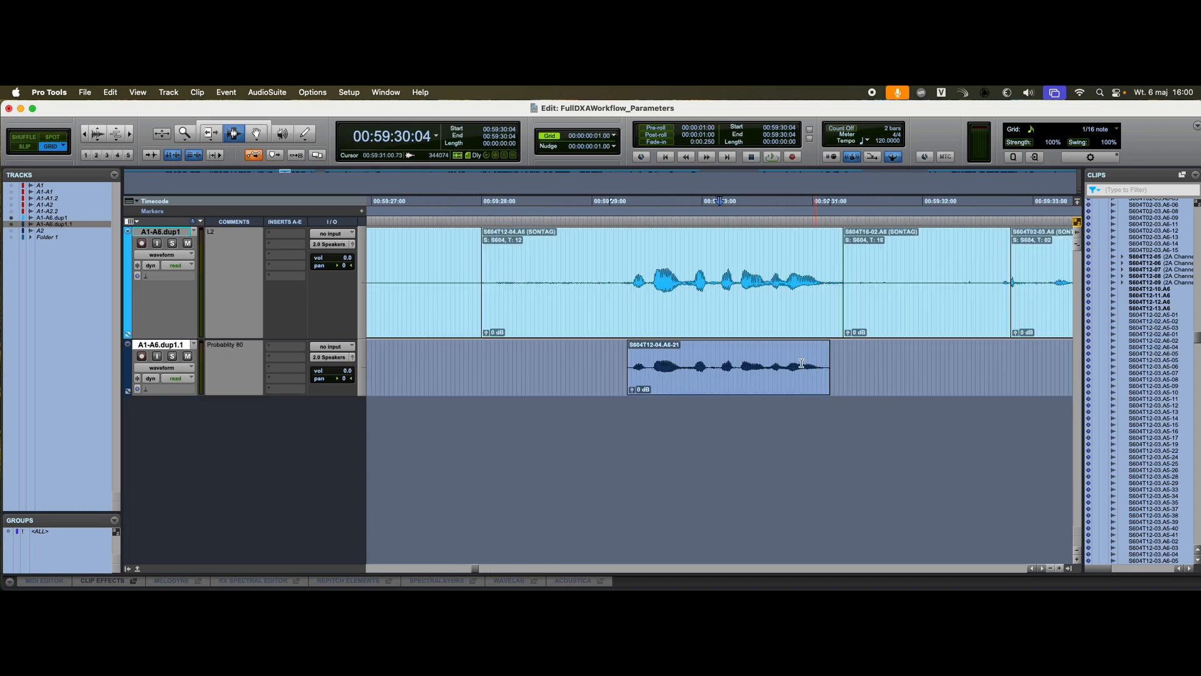
pyautogui.press('super+bracketleft')
pyautogui.press('super+bracketleft')
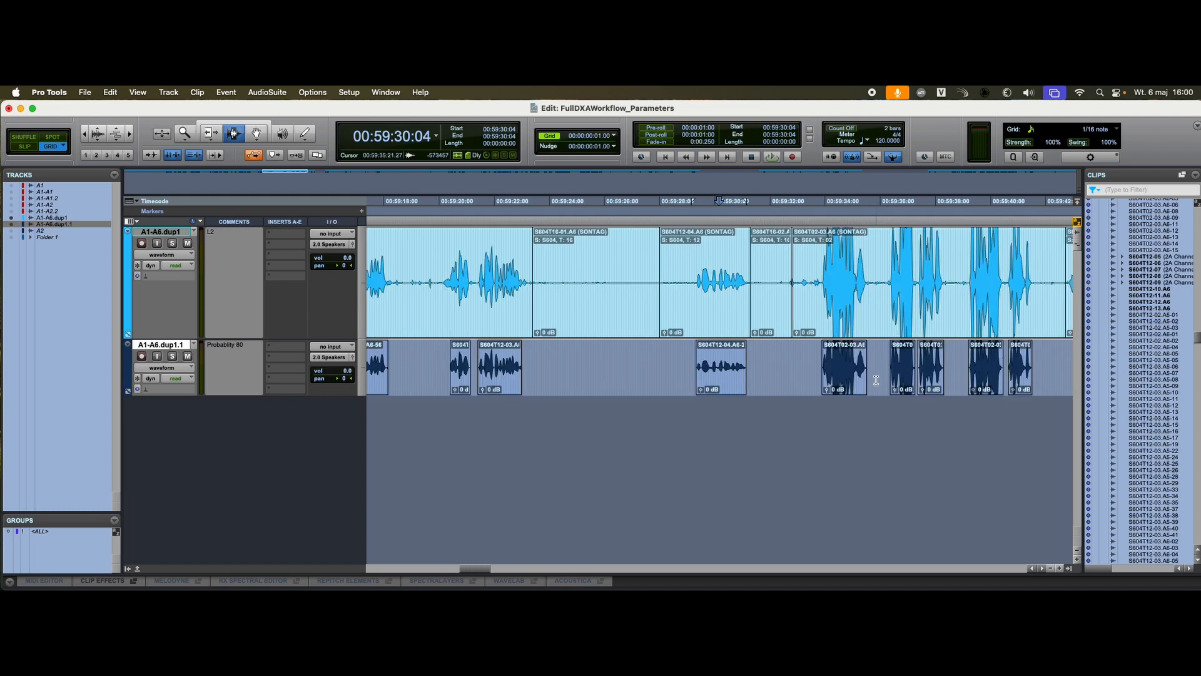
pyautogui.hscroll(5, 845, 374)
# Step: Check the quieter passages around 00:59:43 and 01:00:04 for speech missing from the imported track, ending on the full timeline
pyautogui.click(798, 363)
pyautogui.press('t')
pyautogui.press('t')
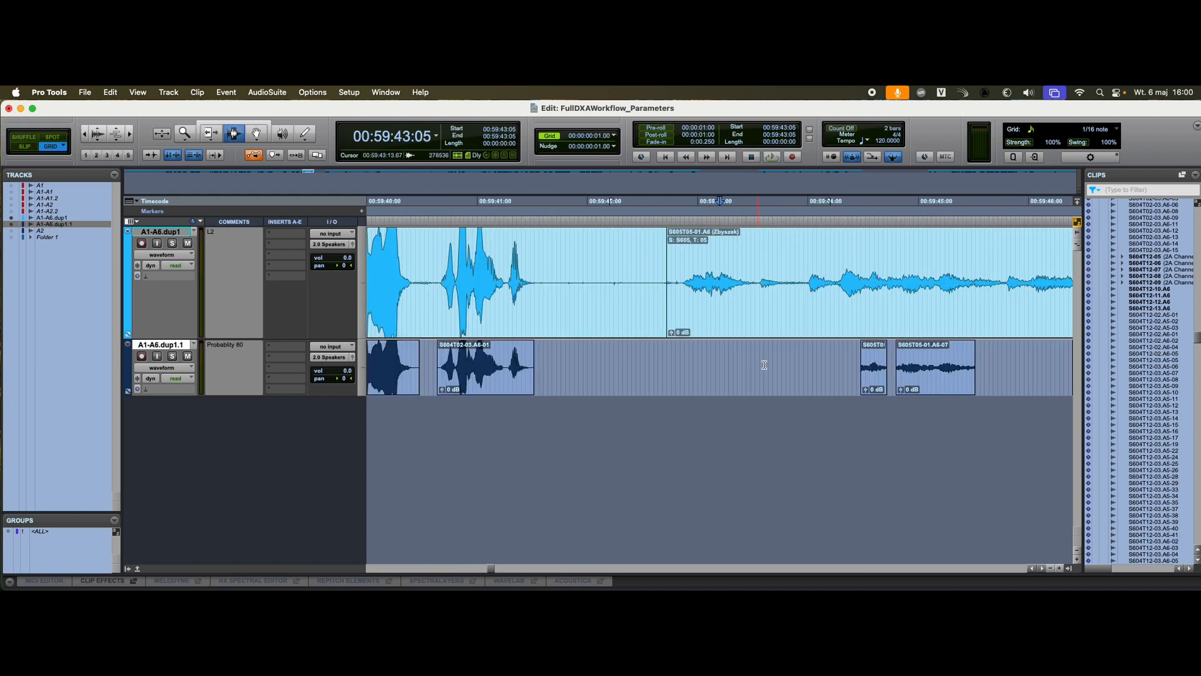
pyautogui.moveTo(763, 363); pyautogui.dragTo(849, 369)
pyautogui.press('r')
pyautogui.press('r')
pyautogui.press('r')
pyautogui.press('r')
pyautogui.click(864, 370)
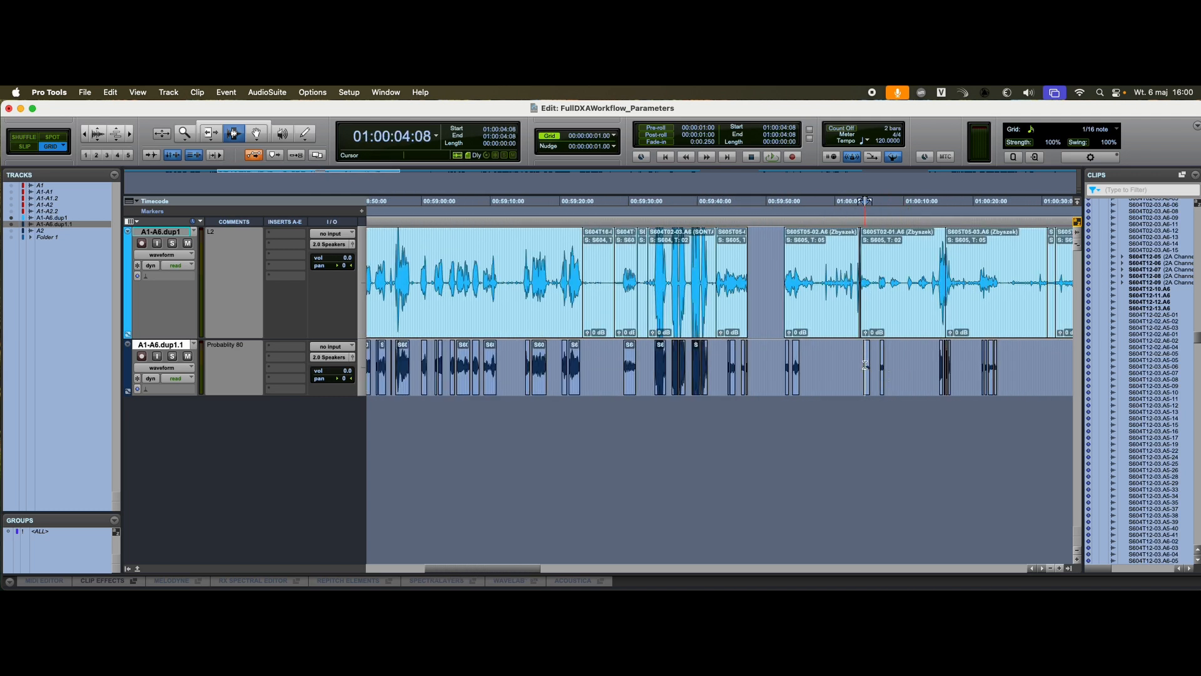
pyautogui.press('t')
pyautogui.press('t')
pyautogui.press('t')
pyautogui.click(724, 363)
pyautogui.press('t')
pyautogui.press('r')
pyautogui.press('r')
pyautogui.press('r')
pyautogui.press('r')
pyautogui.press('r')
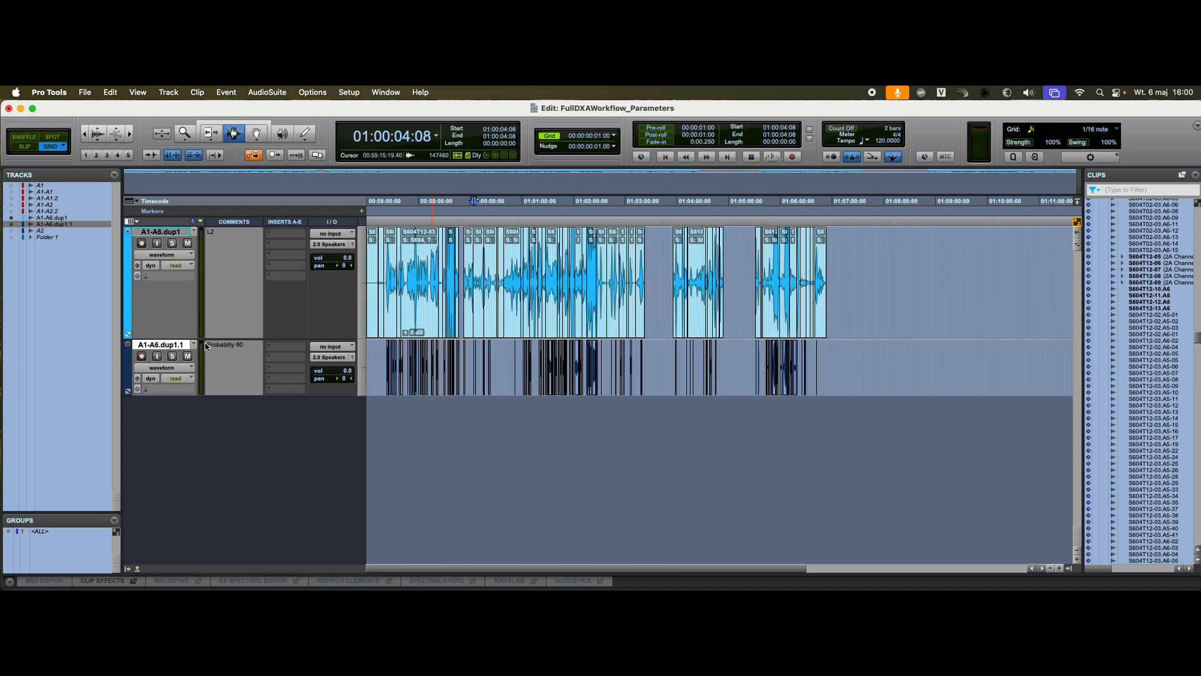
# Step: Switch to DX Assist, set Probability to 20% and process the file again, saving it as FullDXAWorkflow_Parameters2.aaf
pyautogui.press('super+Tab')
pyautogui.moveTo(350, 322); pyautogui.dragTo(273, 320)
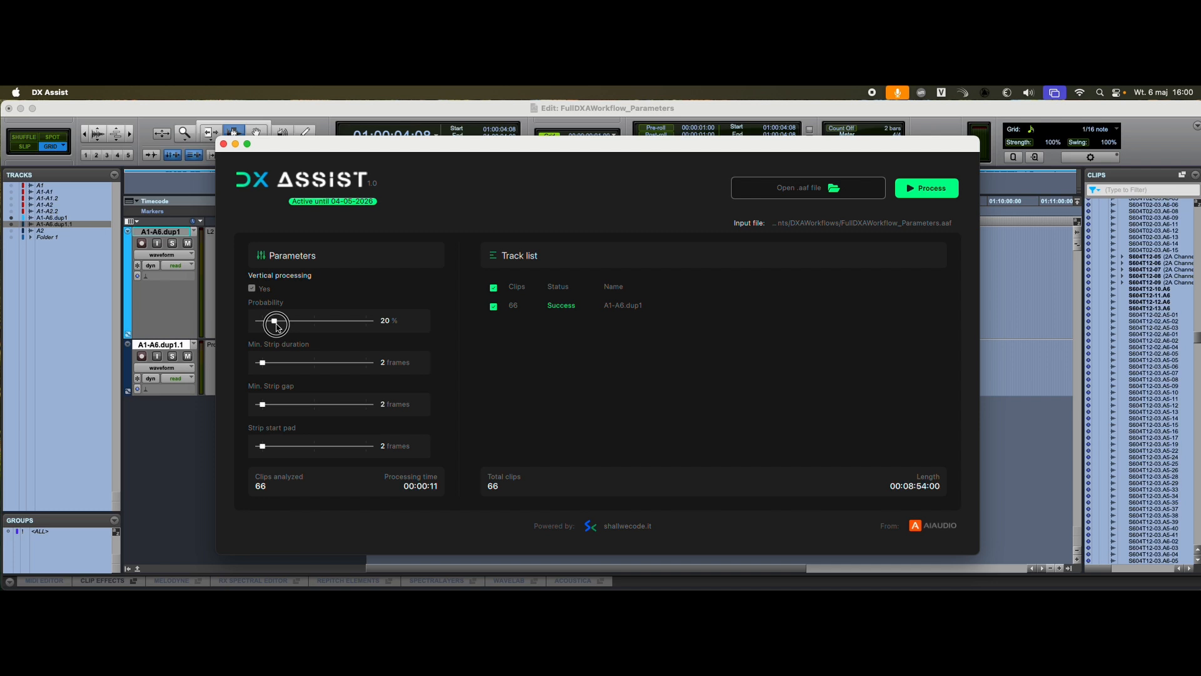
pyautogui.click(930, 190)
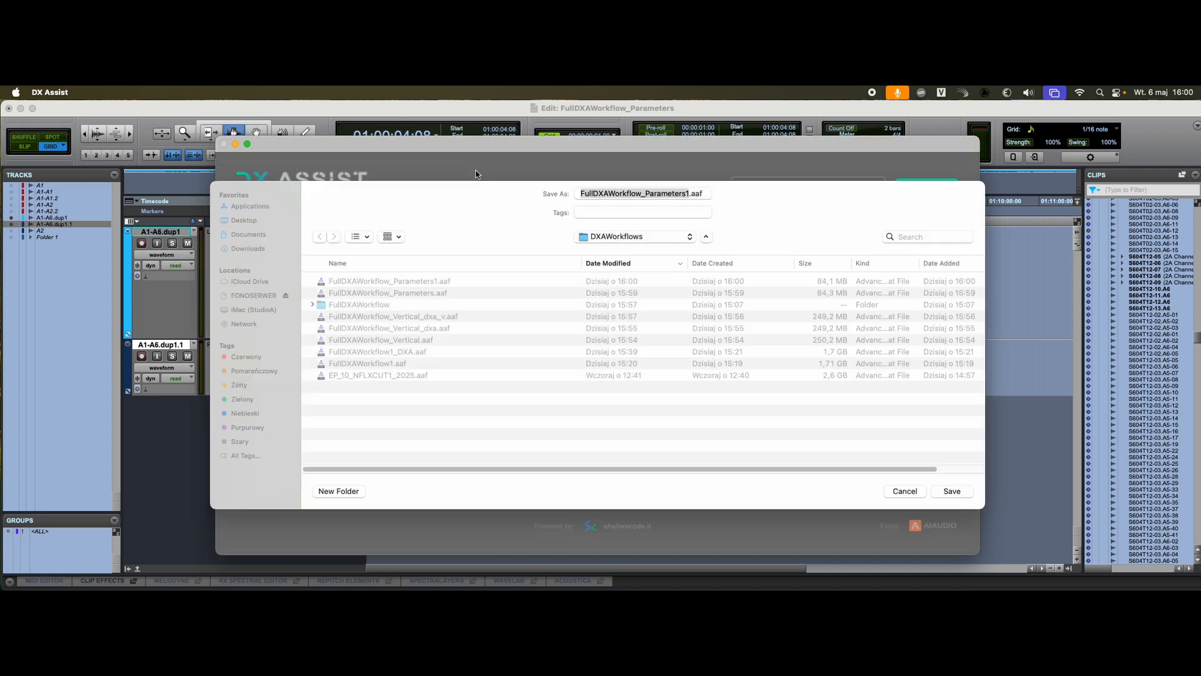
pyautogui.click(688, 193)
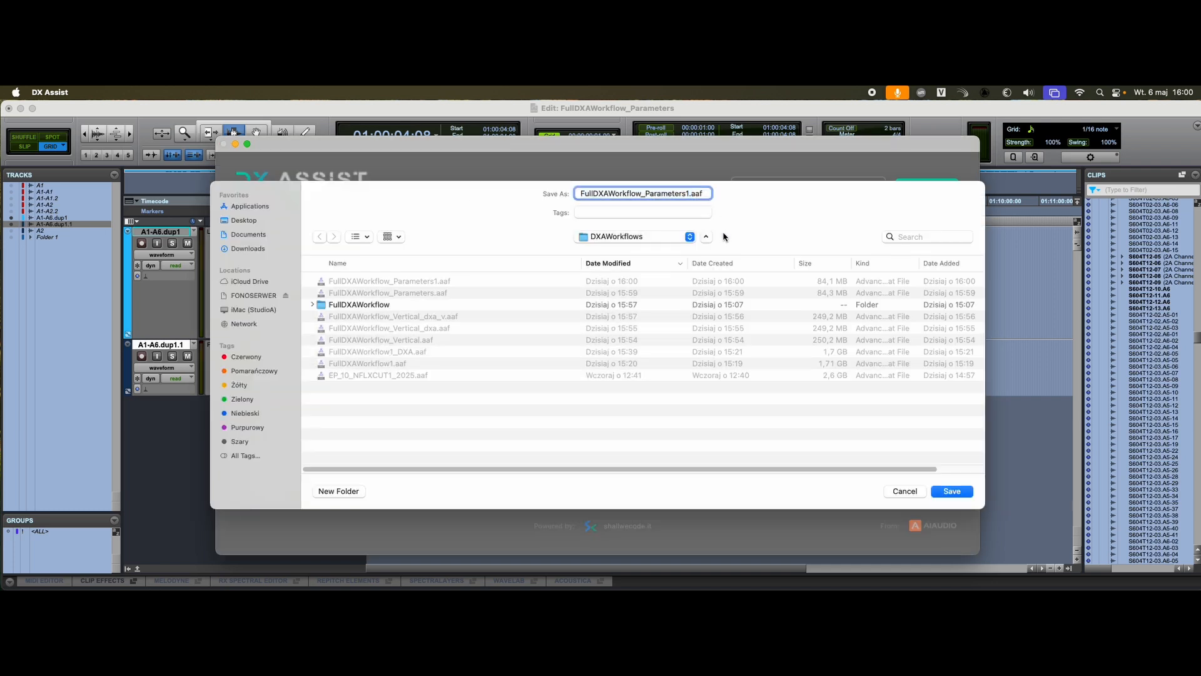
pyautogui.write('2')
pyautogui.press('Return')
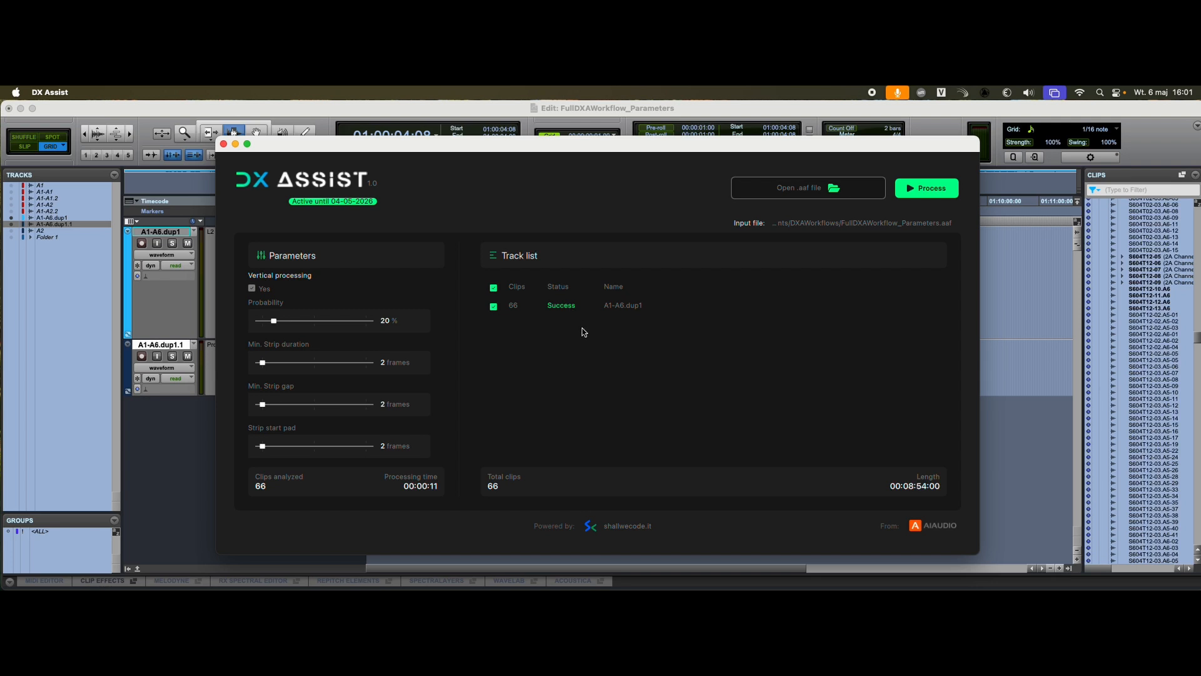
# Step: Switch to Pro Tools and import the session data from FullDXAWorkflow_Parameters2.aaf as a new track
pyautogui.press('super+Tab')
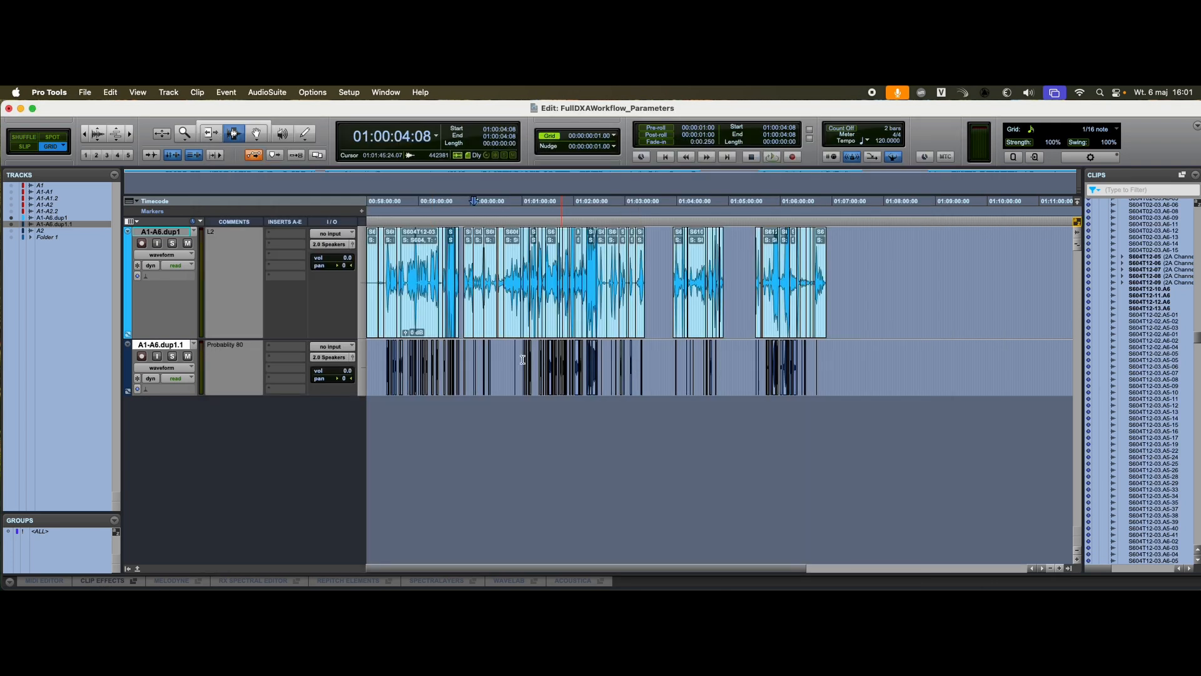
pyautogui.click(84, 92)
pyautogui.moveTo(112, 298)
pyautogui.click(250, 298)
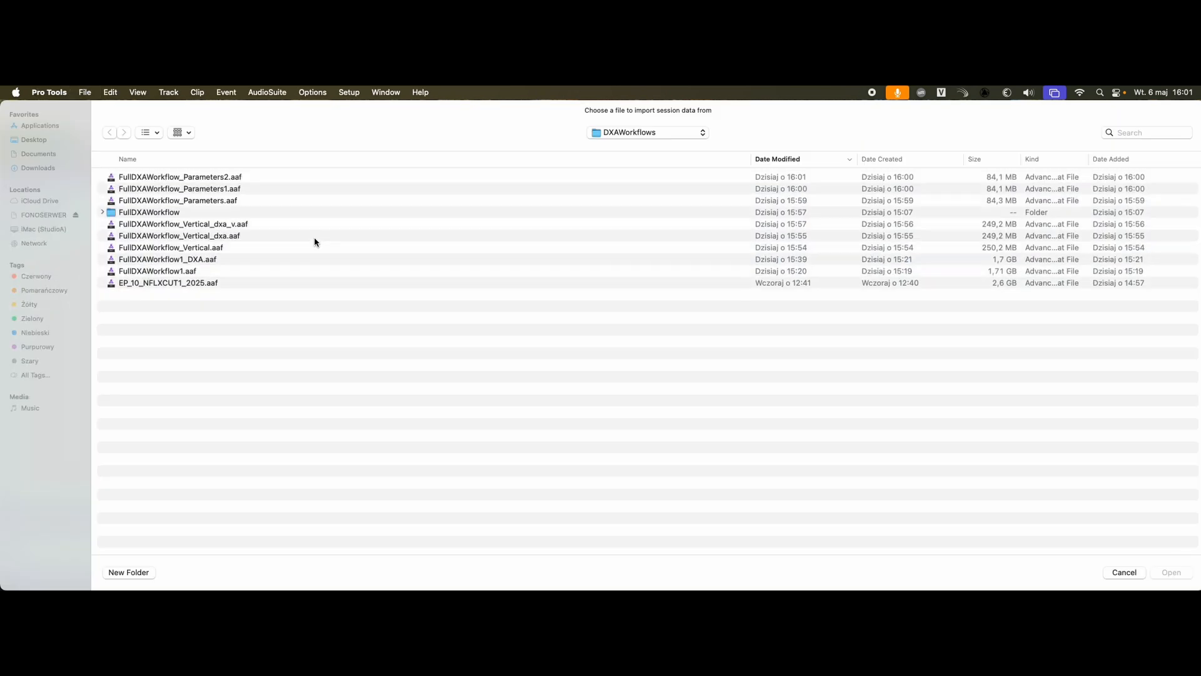
pyautogui.doubleClick(209, 179)
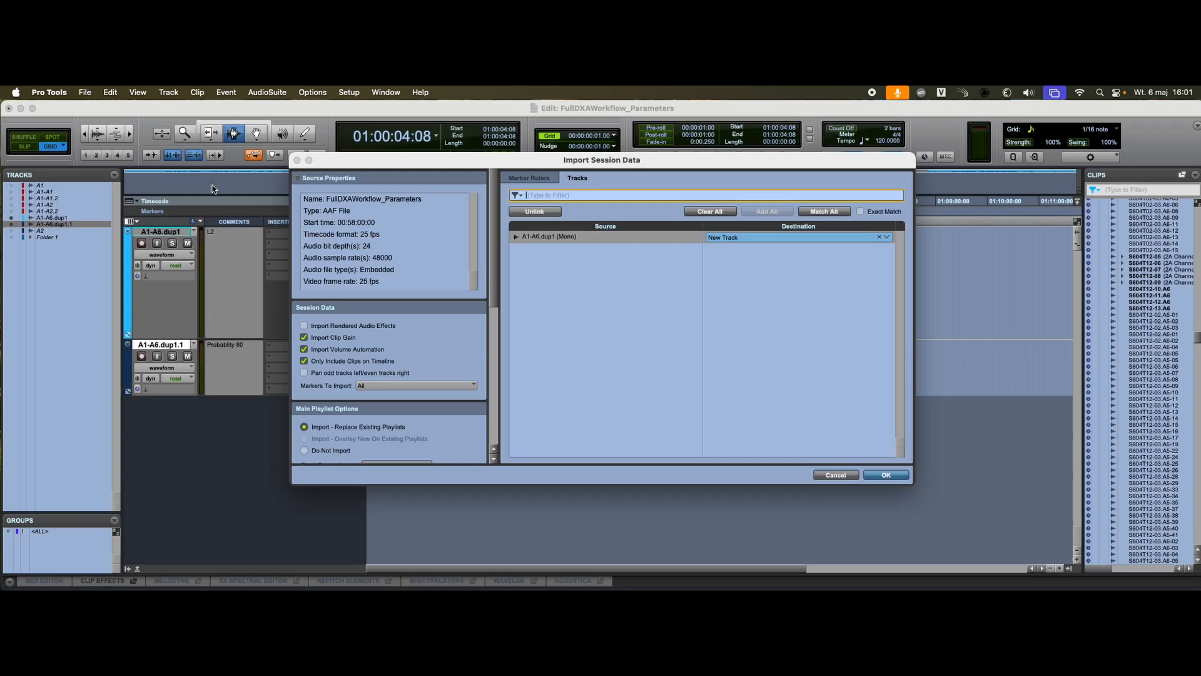
pyautogui.click(887, 475)
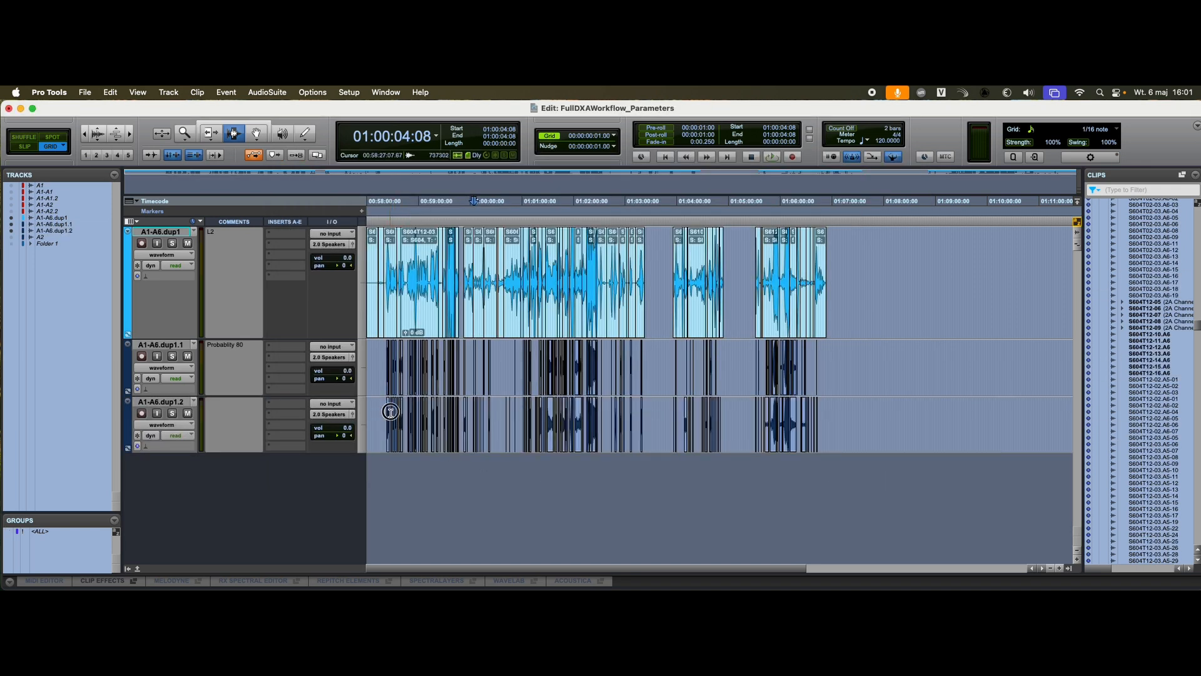
# Step: Compare the clip boundaries of the second imported track with the first import and the original around 00:58:26
pyautogui.click(391, 412)
pyautogui.press('t')
pyautogui.press('t')
pyautogui.press('t')
pyautogui.press('t')
pyautogui.click(708, 413)
pyautogui.press('t')
pyautogui.press('t')
pyautogui.press('t')
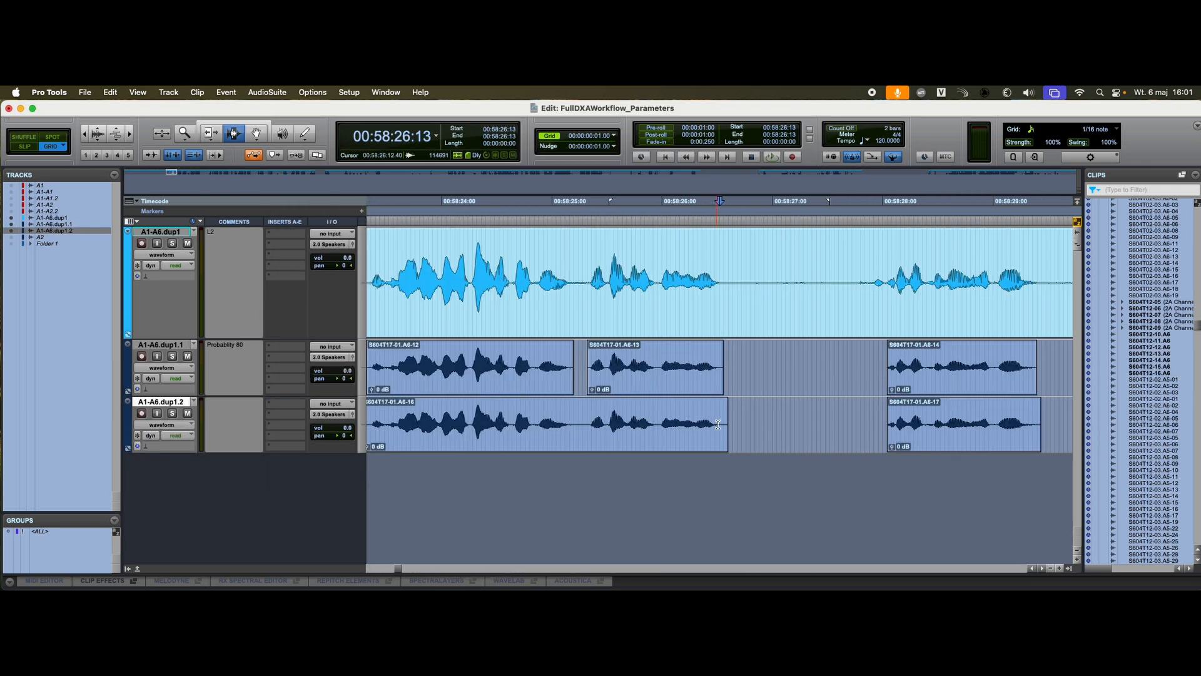
# Step: Compare the second imported track's clip boundaries with the first import and the original from 00:58:29 to about 00:59:18
pyautogui.hscroll(2, 891, 421)
pyautogui.moveTo(963, 416); pyautogui.dragTo(984, 419)
pyautogui.hscroll(6, 983, 425)
pyautogui.hscroll(3, 980, 425)
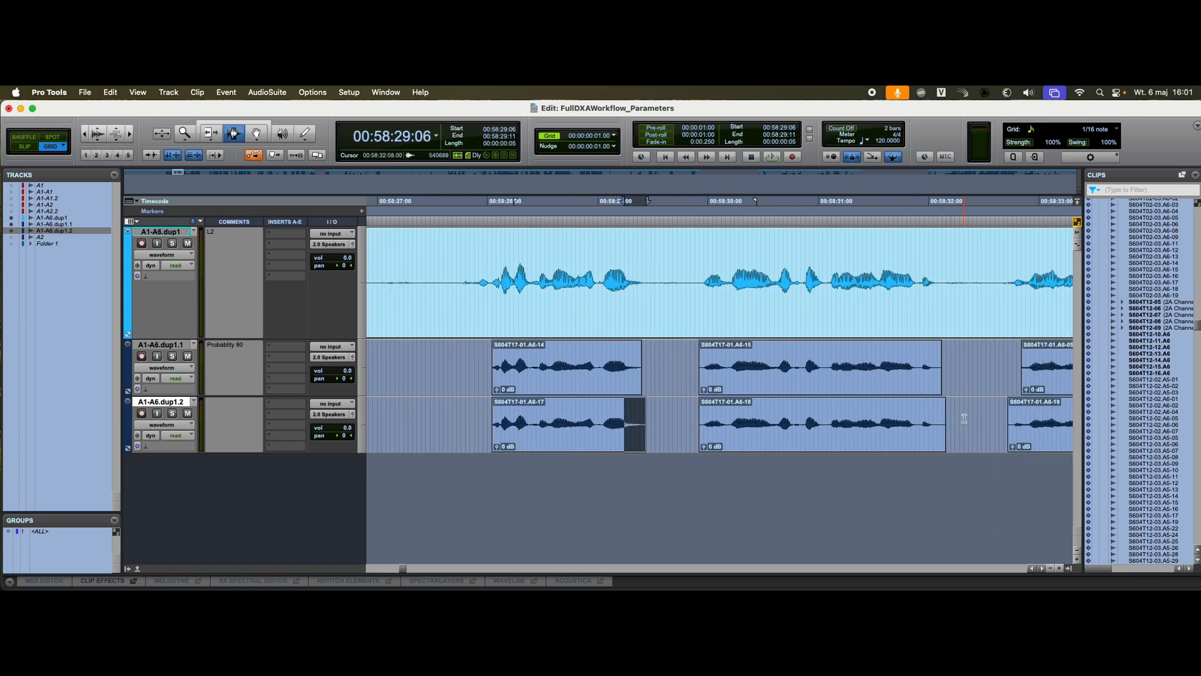
pyautogui.hscroll(8, 964, 418)
pyautogui.click(793, 411)
pyautogui.hscroll(20, 819, 413)
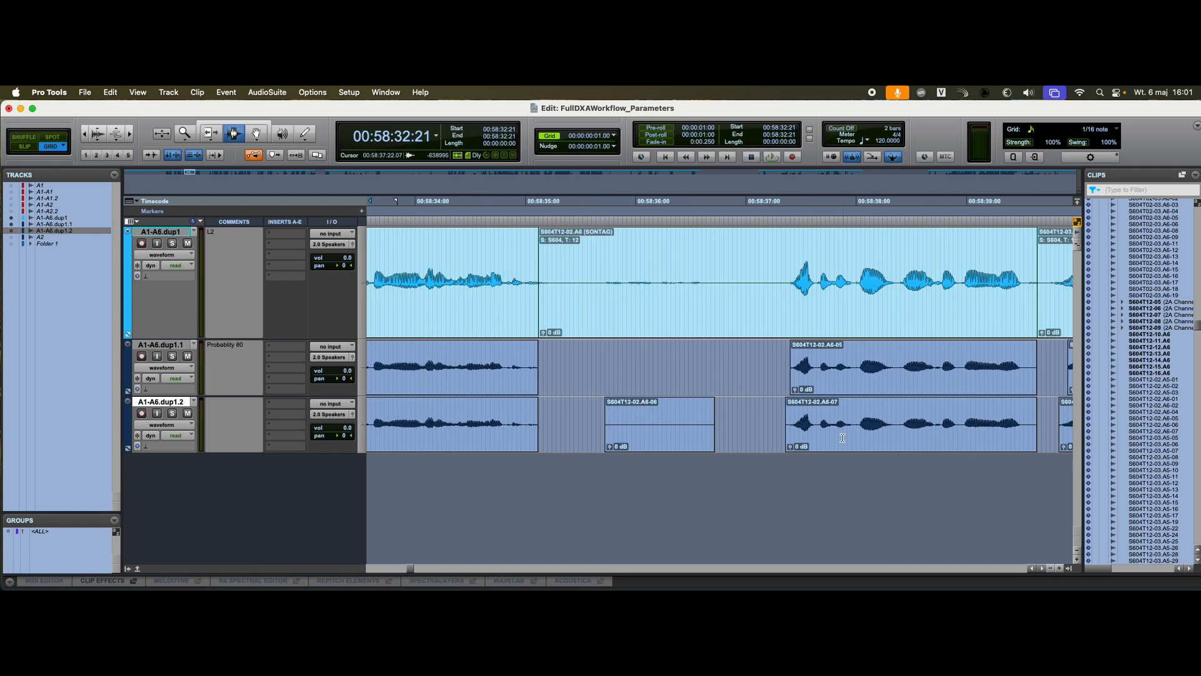
pyautogui.click(847, 413)
pyautogui.hscroll(20, 857, 432)
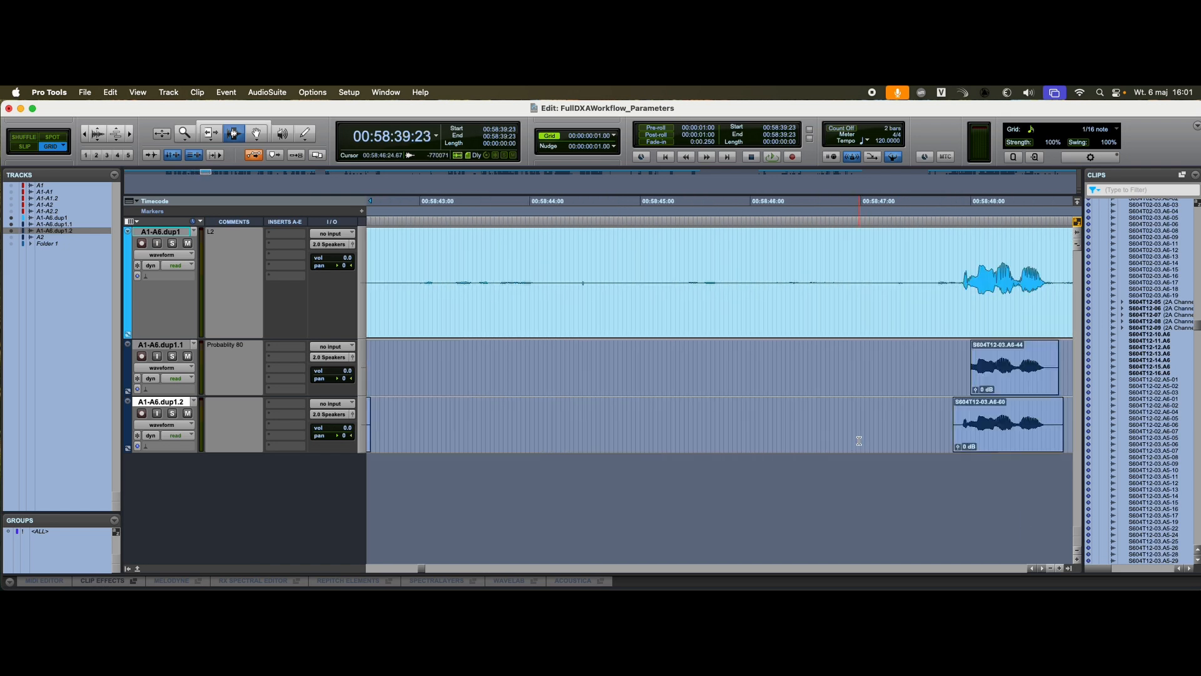
pyautogui.press('r')
pyautogui.hscroll(2, 891, 424)
pyautogui.hscroll(20, 891, 425)
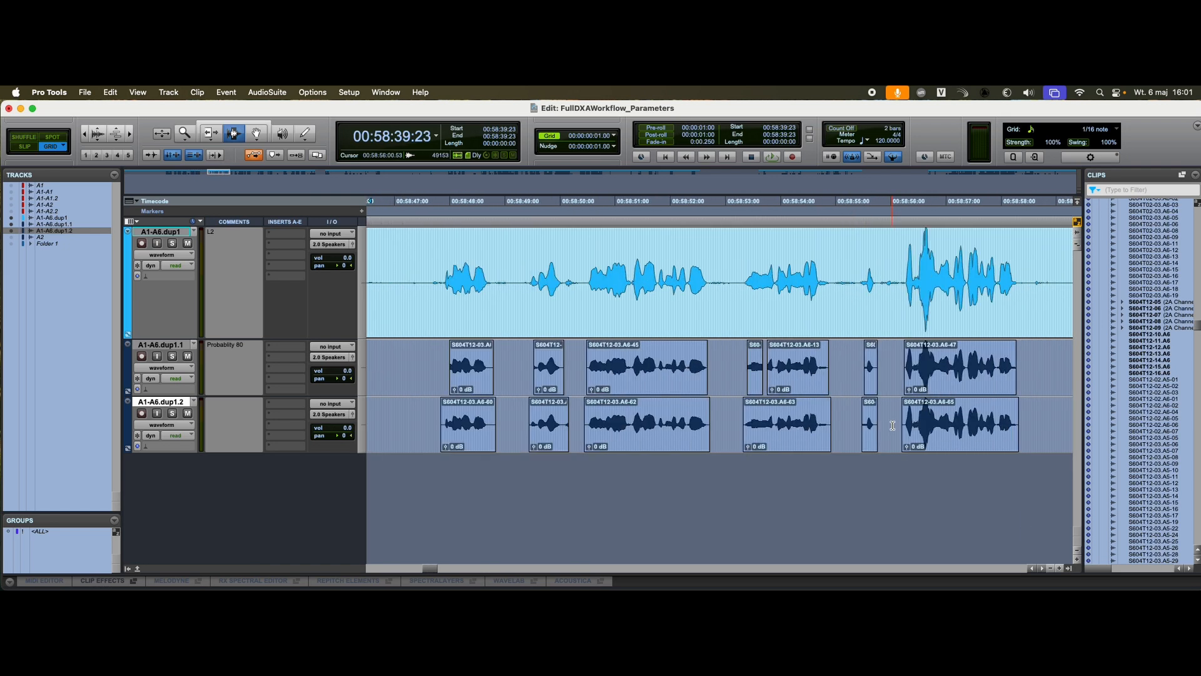
pyautogui.hscroll(20, 893, 424)
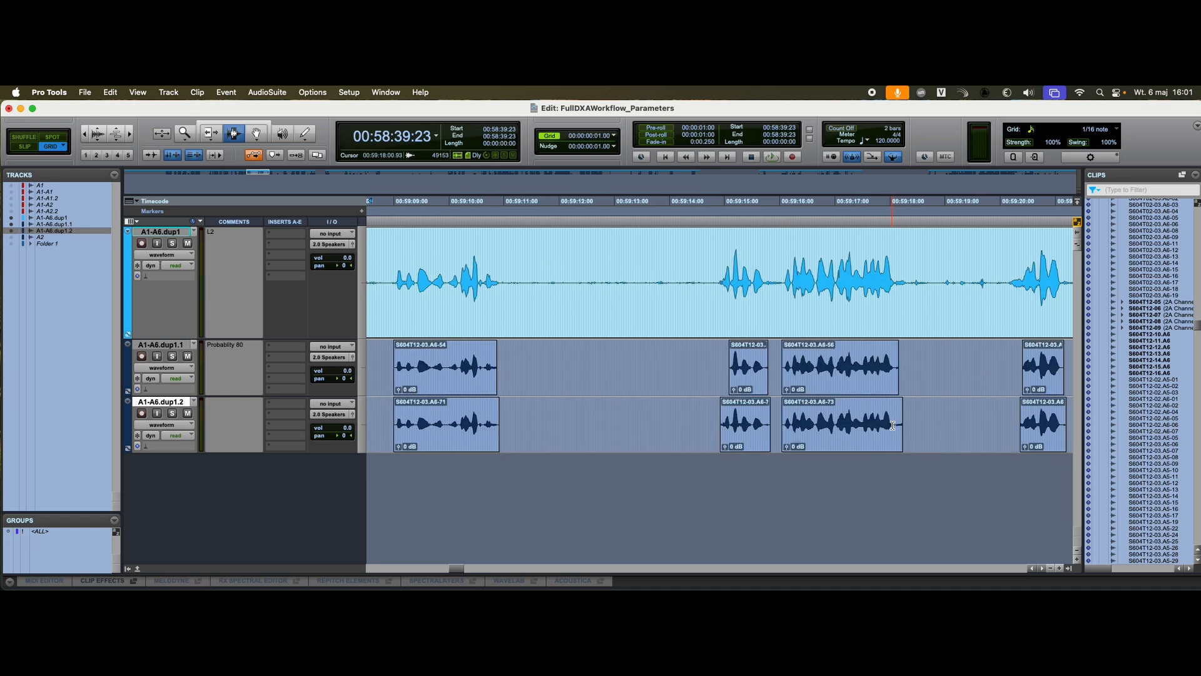
# Step: Change the colour of the second imported track, A1-A6.dup1.2, to green
pyautogui.doubleClick(127, 417)
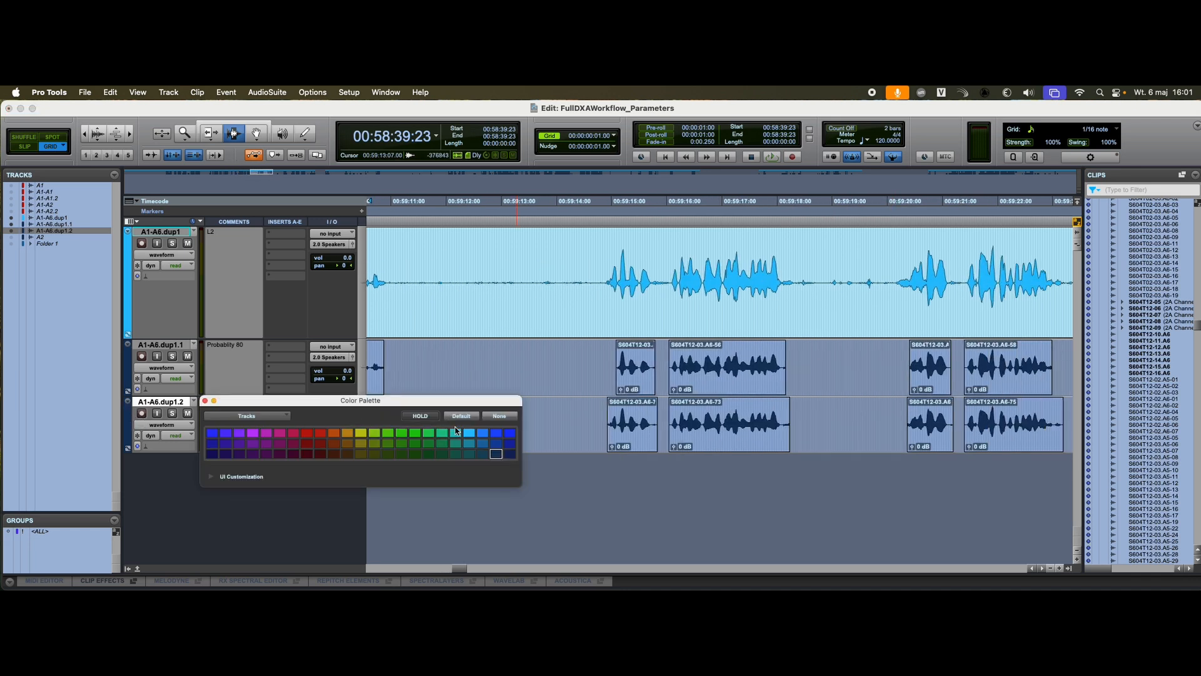
pyautogui.click(401, 433)
pyautogui.click(205, 401)
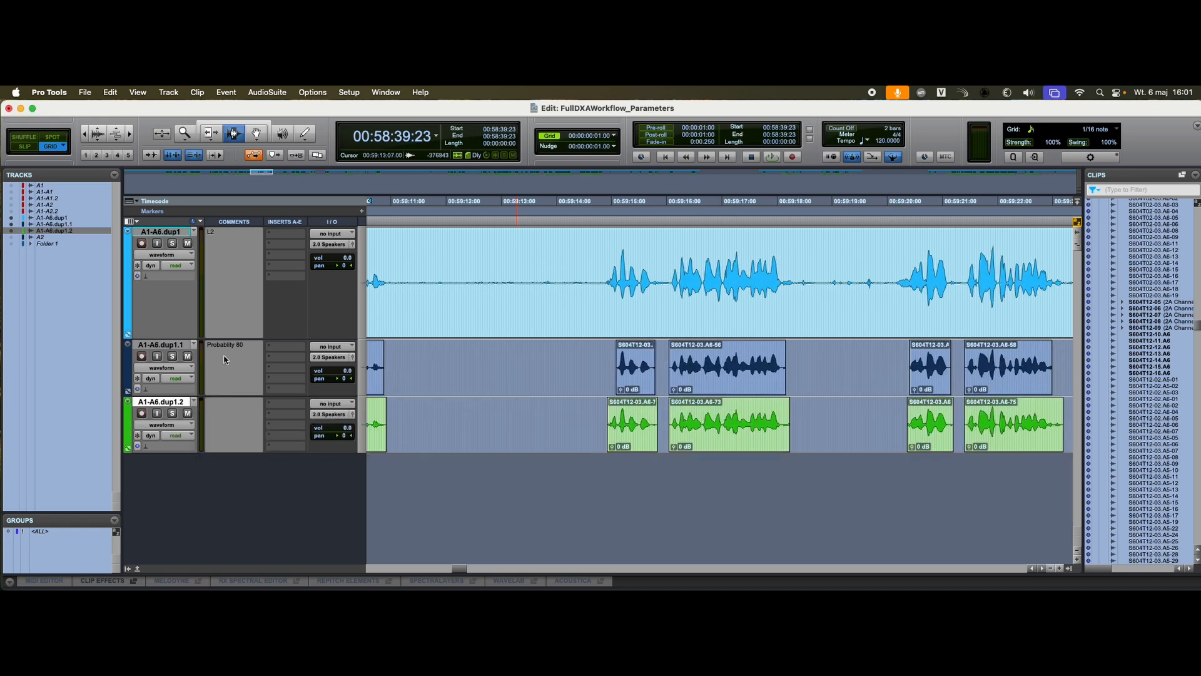
# Step: Copy the first imported track's comment to the green track and edit it to read Probability 20
pyautogui.click(226, 359)
pyautogui.press('super+c')
pyautogui.click(231, 415)
pyautogui.press('super+v')
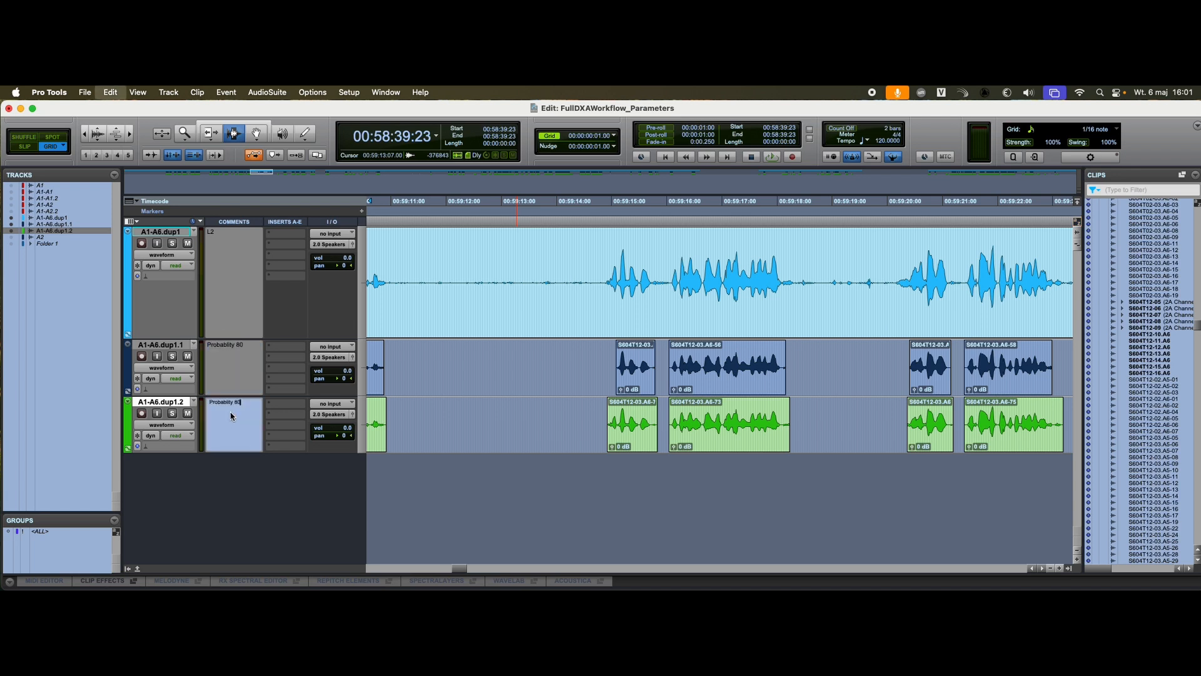
pyautogui.moveTo(235, 402); pyautogui.dragTo(247, 402)
pyautogui.write('20')
pyautogui.press('Return')
# Step: Examine the Probability 20 track's clips from 00:59:21 to the short quiet clip near 00:59:25 against the other tracks
pyautogui.click(986, 438)
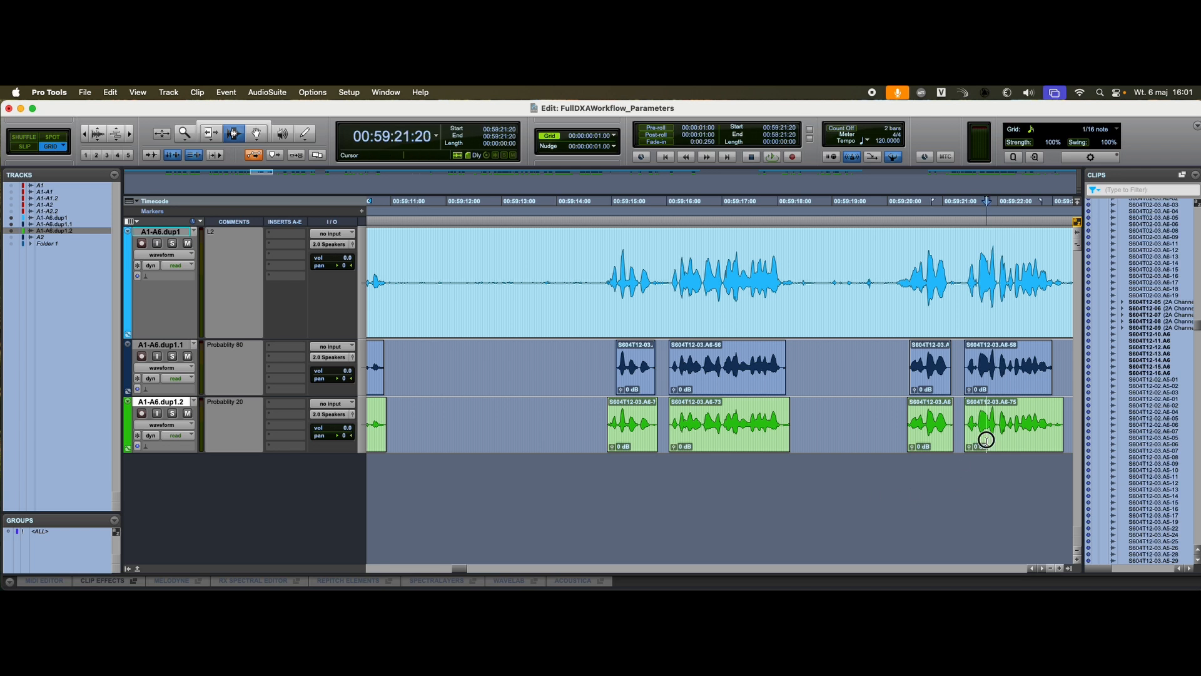
pyautogui.press('r')
pyautogui.press('r')
pyautogui.press('r')
pyautogui.click(781, 410)
pyautogui.press('t')
pyautogui.press('t')
pyautogui.press('t')
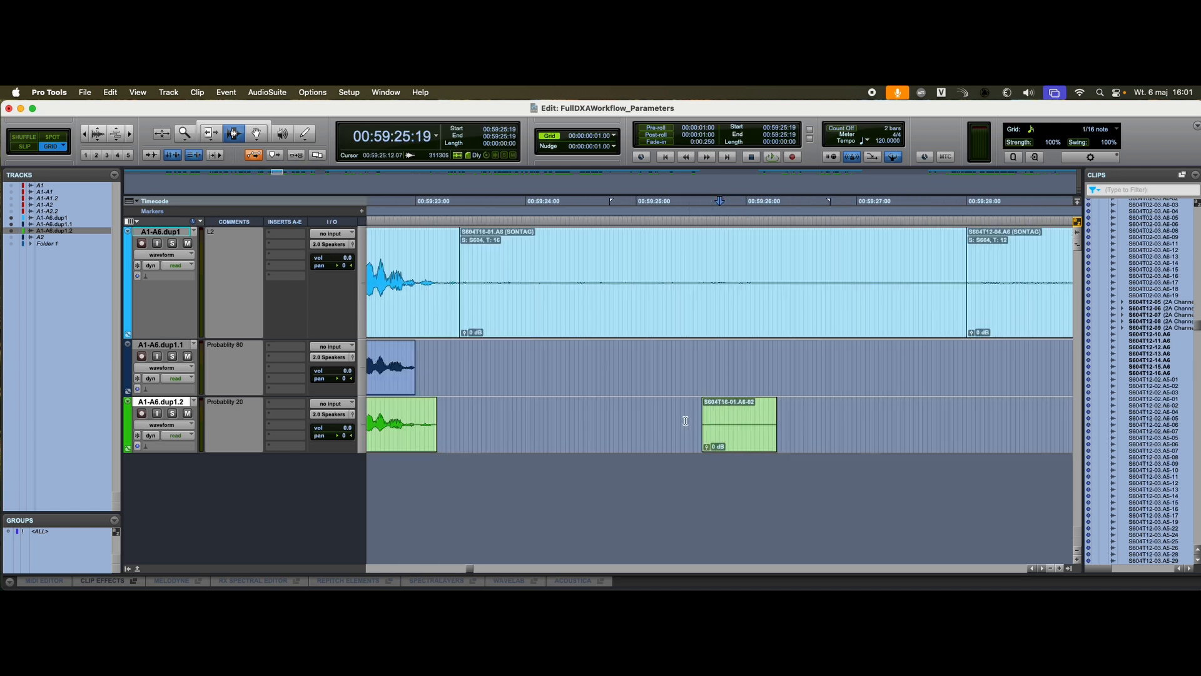
pyautogui.moveTo(704, 425); pyautogui.dragTo(789, 425)
pyautogui.press('r')
pyautogui.press('r')
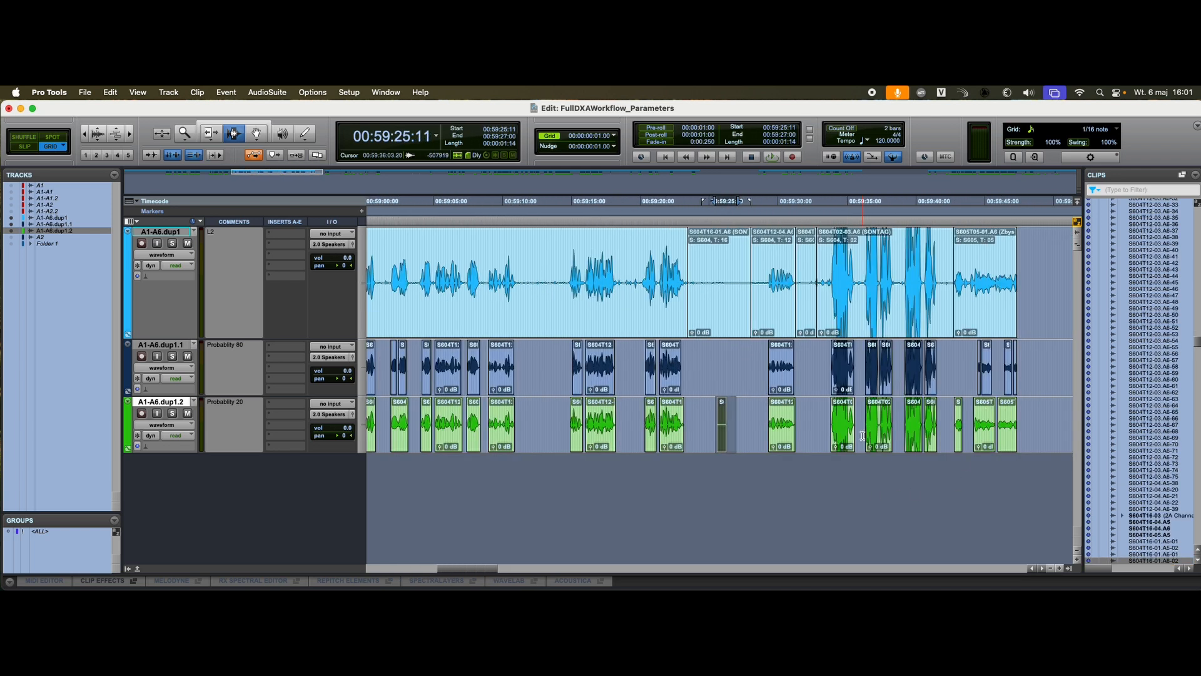
# Step: Inspect the quiet speech near 00:59:42 and audition the Probability 20 track there in solo, turning solo off again when done
pyautogui.click(877, 427)
pyautogui.press('r')
pyautogui.click(839, 411)
pyautogui.press('t')
pyautogui.press('t')
pyautogui.press('t')
pyautogui.press('t')
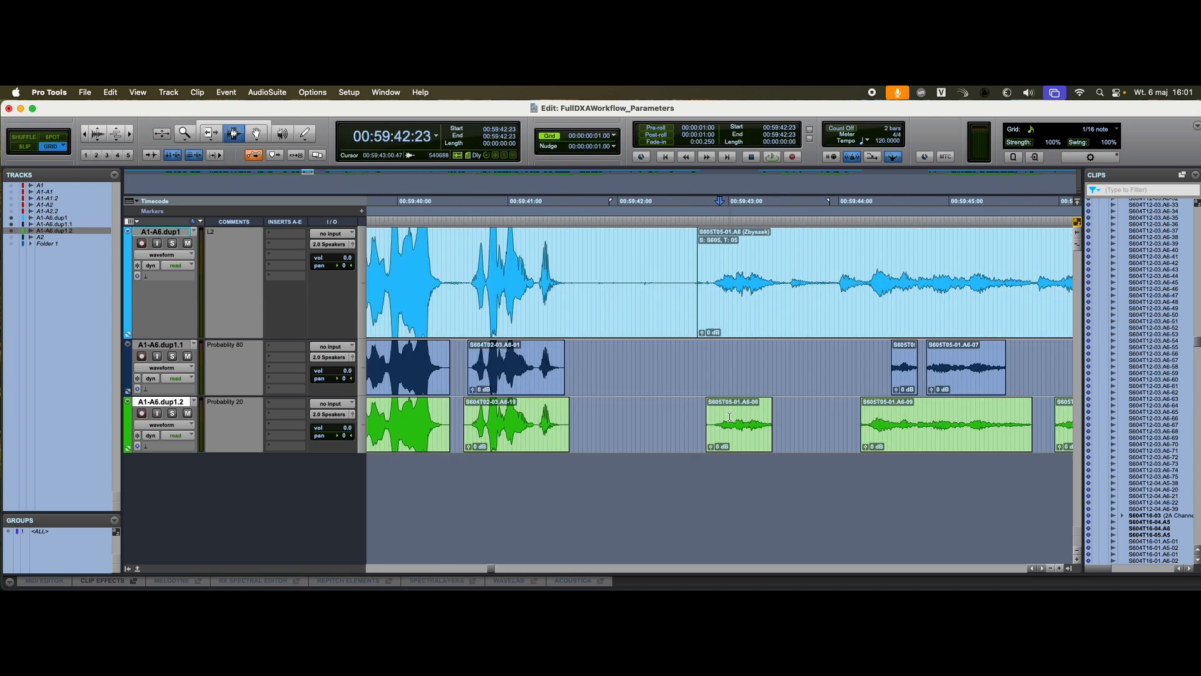
pyautogui.click(694, 412)
pyautogui.hotkey('shift', 's')
pyautogui.press('space')
pyautogui.press('space')
pyautogui.hotkey('shift', 's')
# Step: Compare the clip cuts on all three tracks around 00:59:44
pyautogui.press('r')
pyautogui.press('r')
pyautogui.press('r')
pyautogui.click(746, 412)
pyautogui.press('t')
pyautogui.press('t')
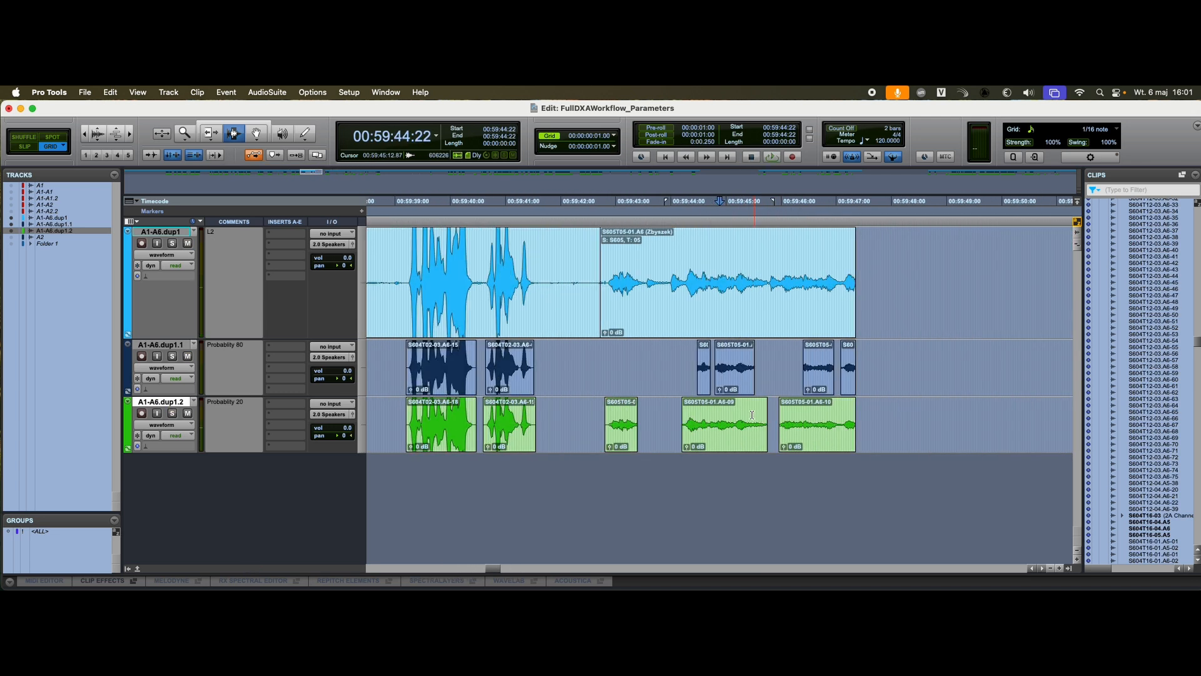
# Step: Survey the clip density of both imports across the wider timeline, including the passage around 01:04:38, and return to 00:58:29
pyautogui.press('r')
pyautogui.press('r')
pyautogui.press('r')
pyautogui.press('r')
pyautogui.press('r')
pyautogui.press('r')
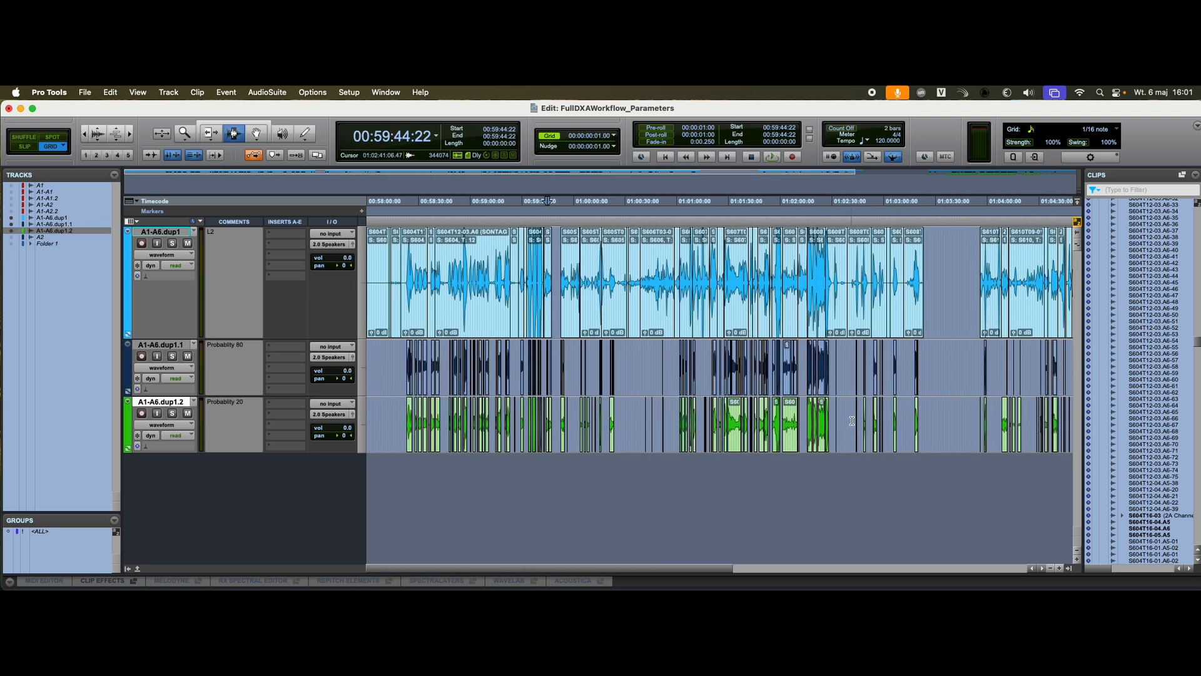
pyautogui.click(711, 415)
pyautogui.press('t')
pyautogui.press('t')
pyautogui.press('t')
pyautogui.press('t')
pyautogui.press('t')
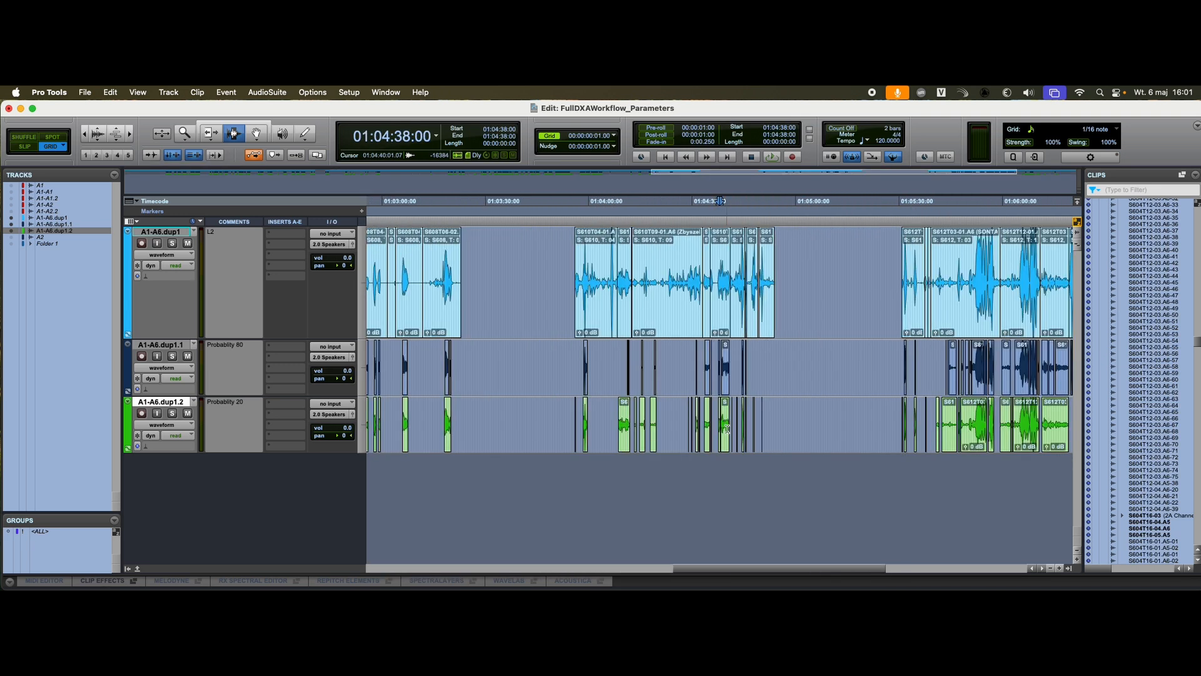
pyautogui.press('r')
pyautogui.press('r')
pyautogui.hscroll(-20, 523, 458)
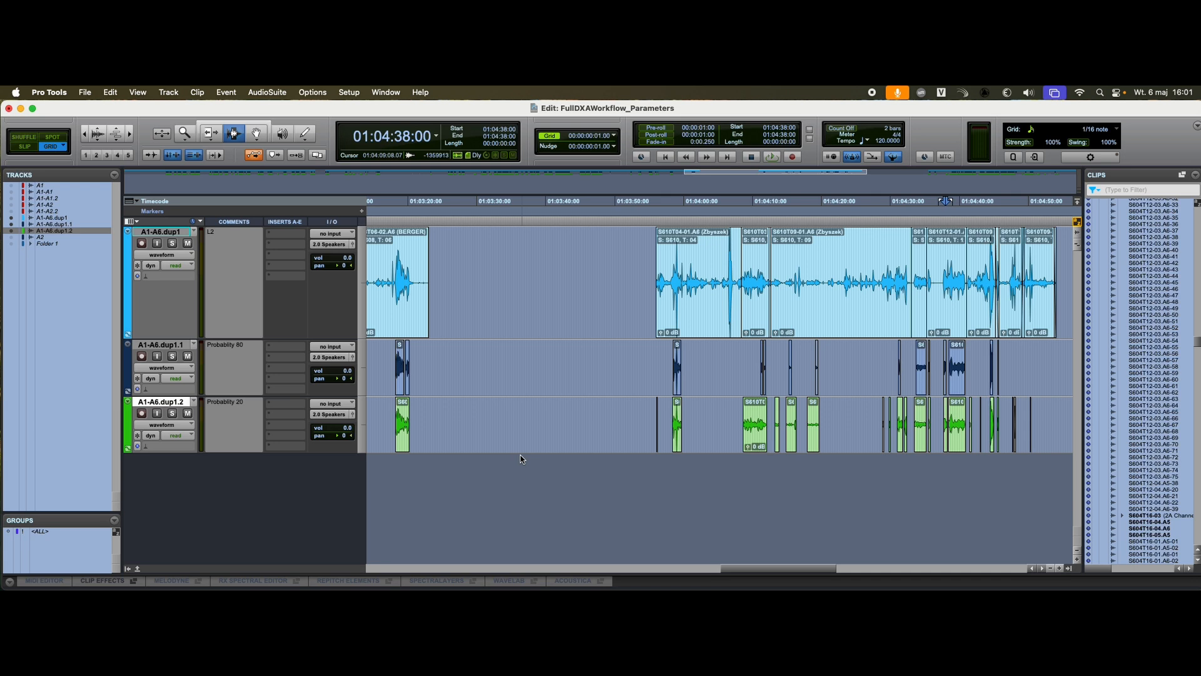
pyautogui.click(566, 421)
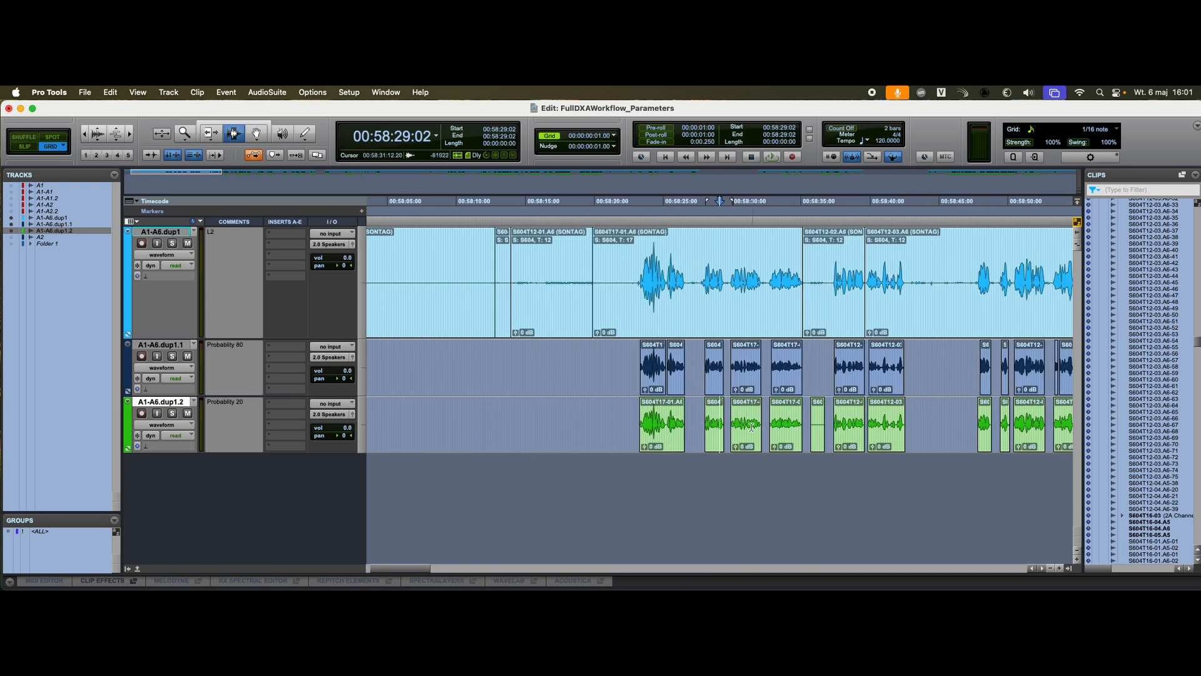
# Step: Switch to DX Assist, set Min. Strip gap to 24 frames and process the file, saving it as FullDXAWorkflow_Parameters3.aaf
pyautogui.press('super+Tab')
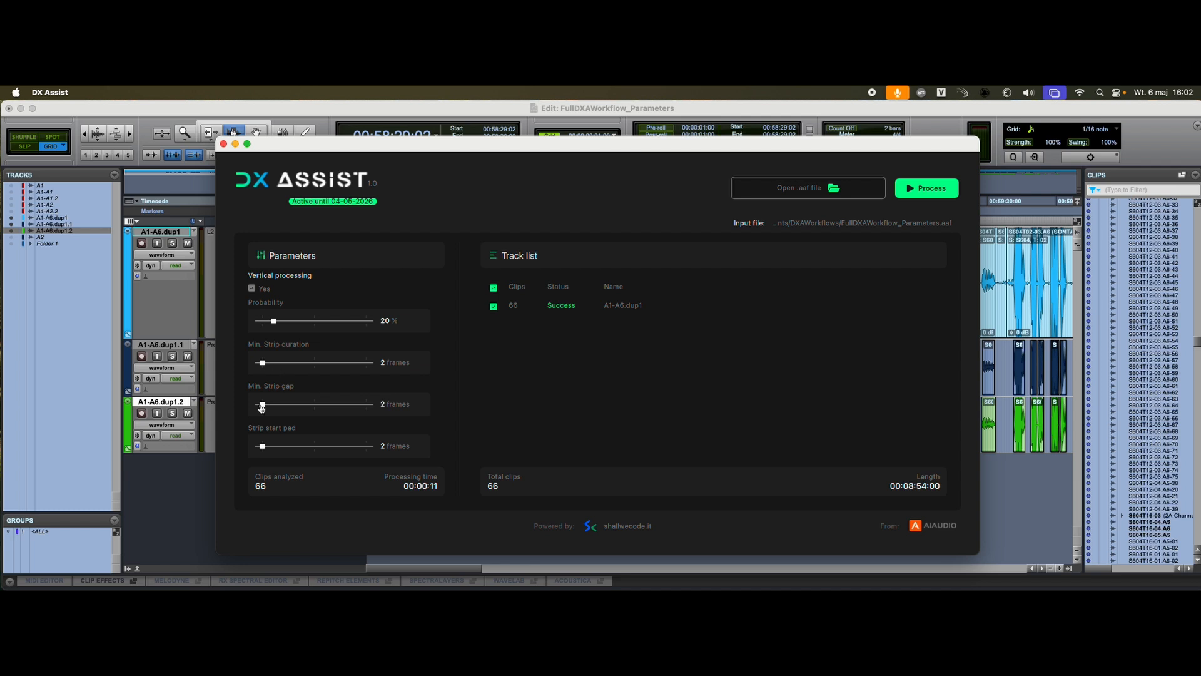
pyautogui.moveTo(263, 408); pyautogui.dragTo(314, 408)
pyautogui.press('super+Tab')
pyautogui.press('super+Tab')
pyautogui.click(926, 188)
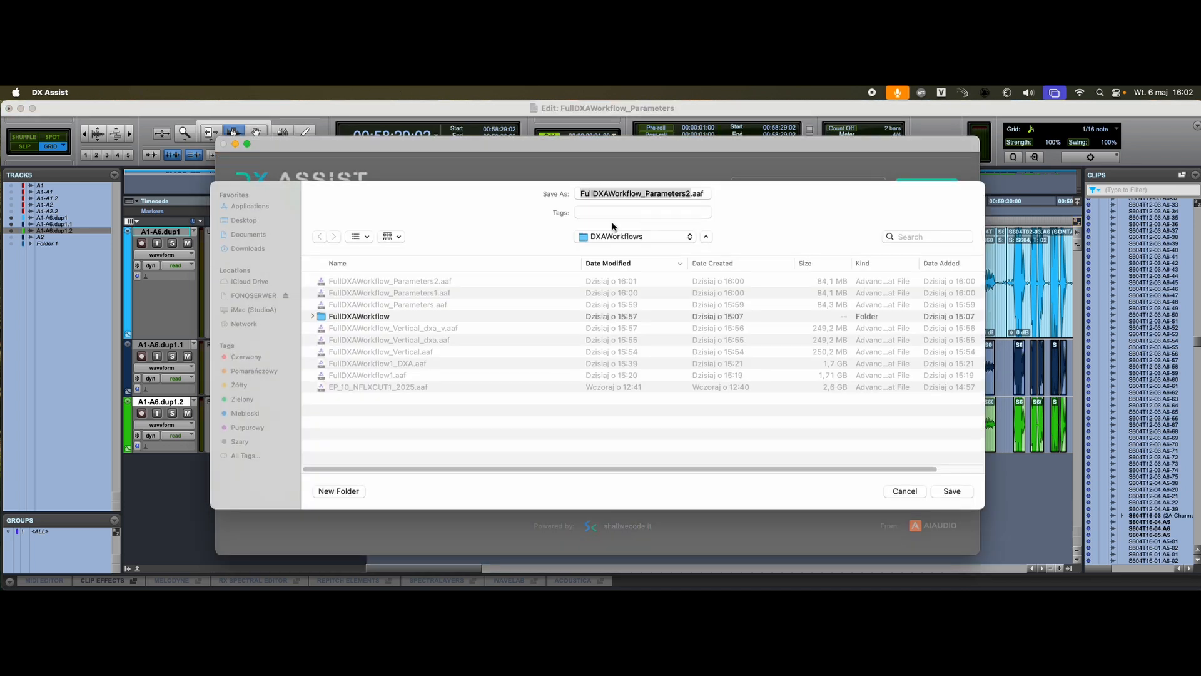
pyautogui.click(691, 194)
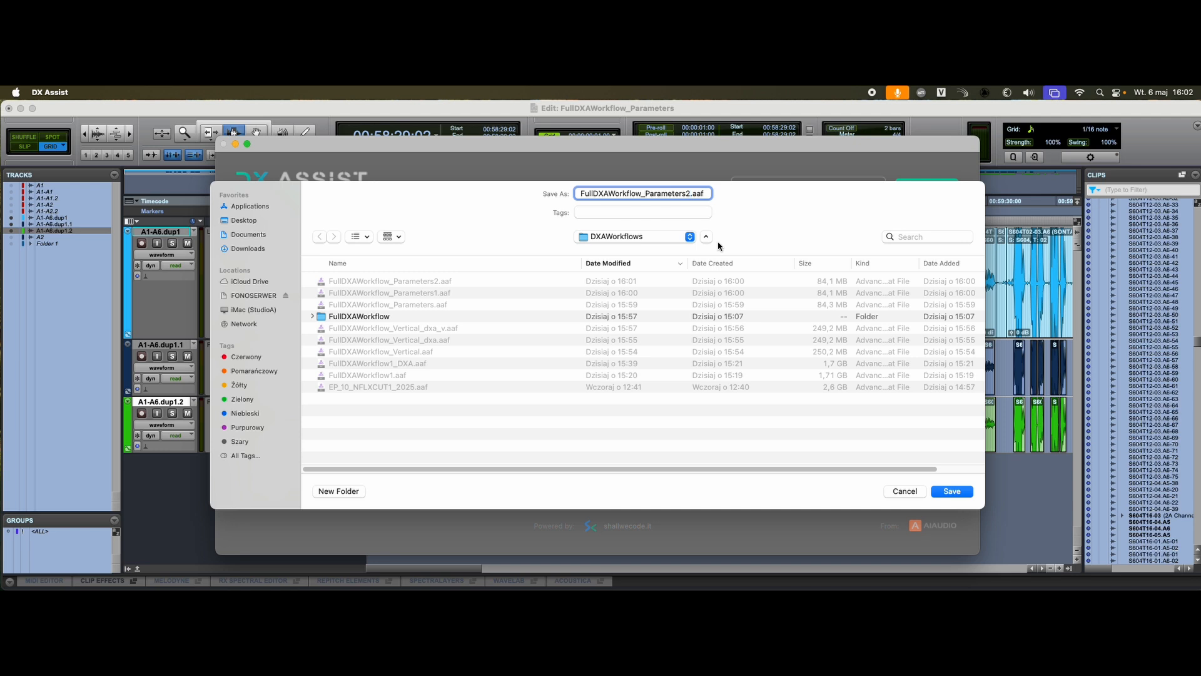
pyautogui.write('3')
pyautogui.press('Return')
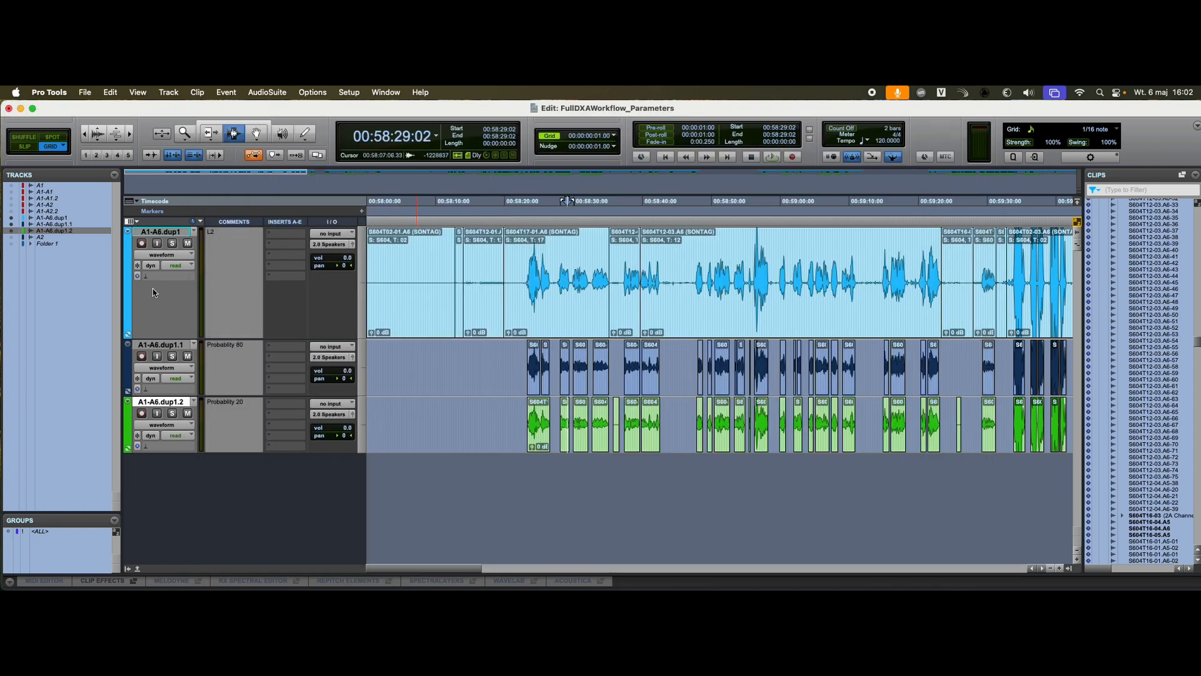
# Step: Switch to Pro Tools and import the session data from FullDXAWorkflow_Parameters3.aaf as a new track
pyautogui.click(85, 92)
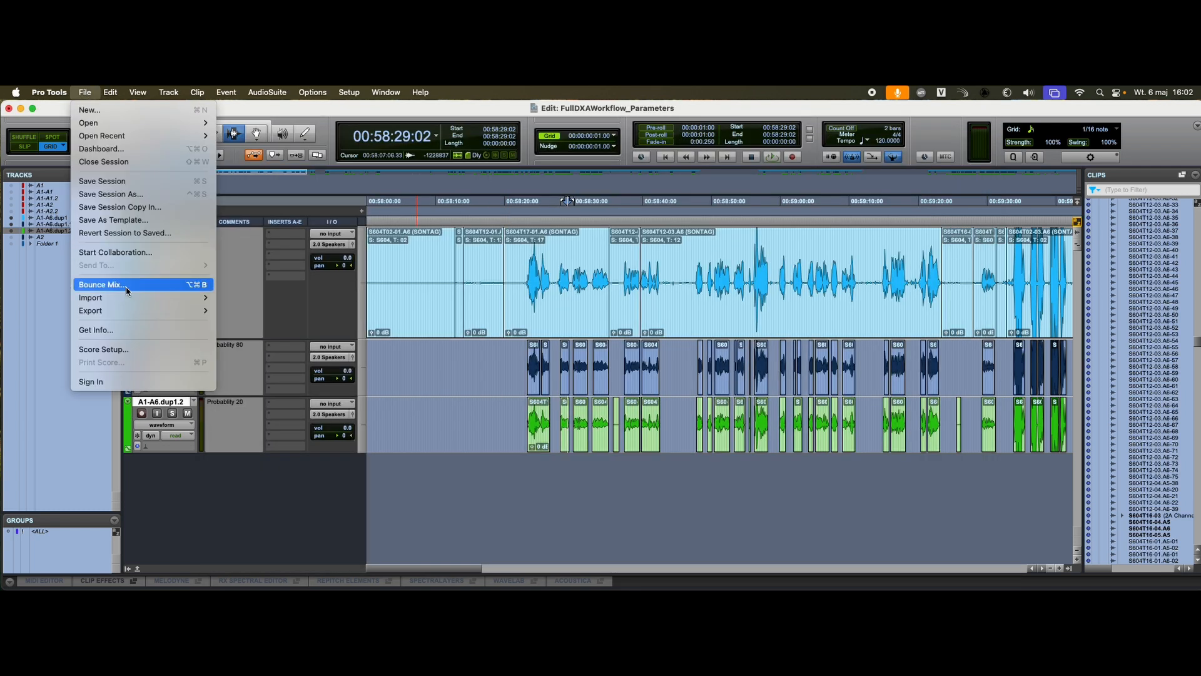
pyautogui.moveTo(141, 297)
pyautogui.click(241, 299)
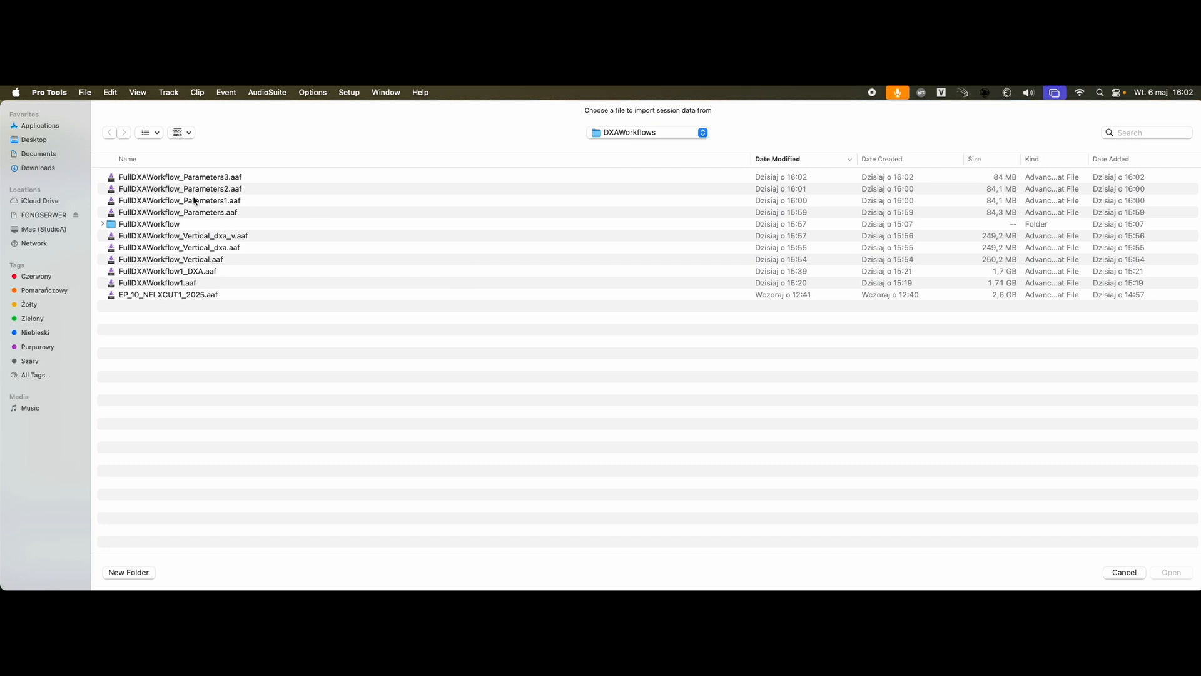
pyautogui.doubleClick(199, 174)
pyautogui.click(886, 474)
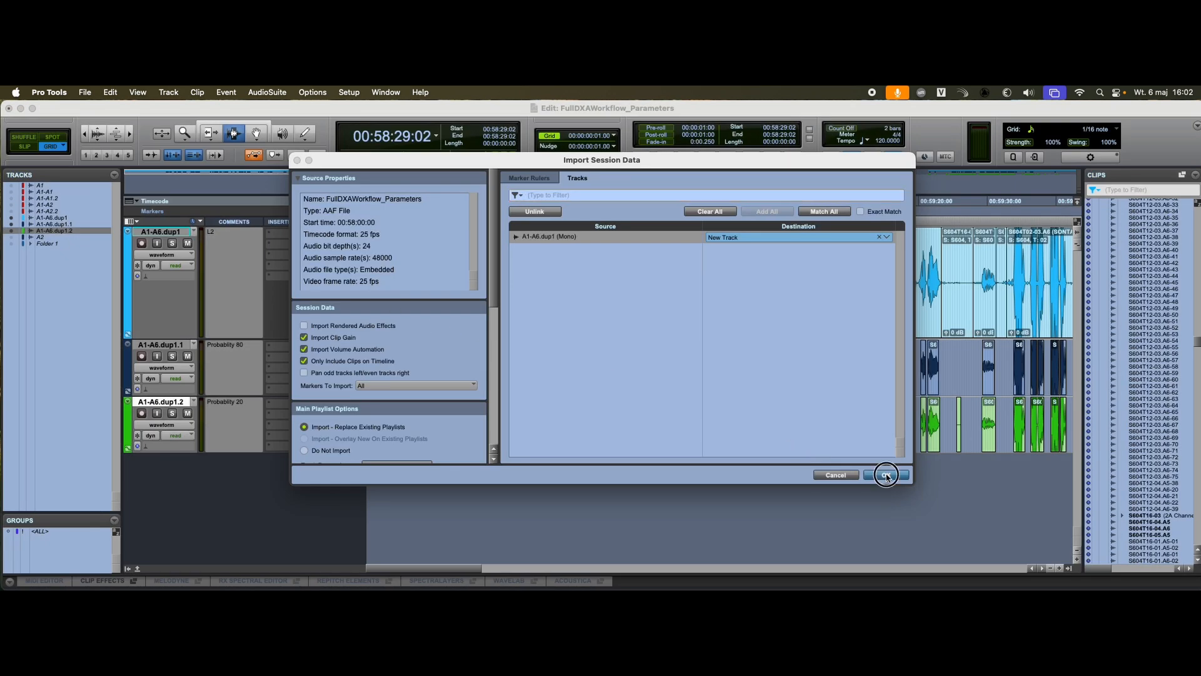
# Step: Compare the third imported track's long clip starting at 00:58:28 with the gaps between clips on the green track
pyautogui.click(590, 471)
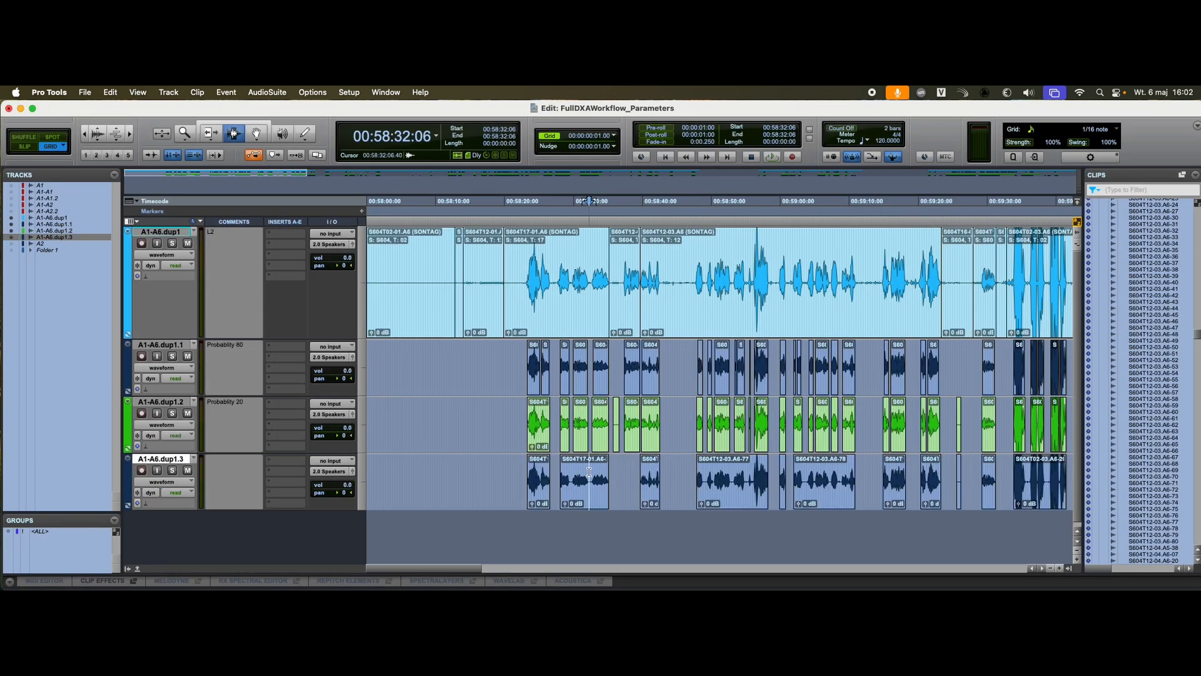
pyautogui.press('t')
pyautogui.press('t')
pyautogui.moveTo(604, 471); pyautogui.dragTo(759, 476)
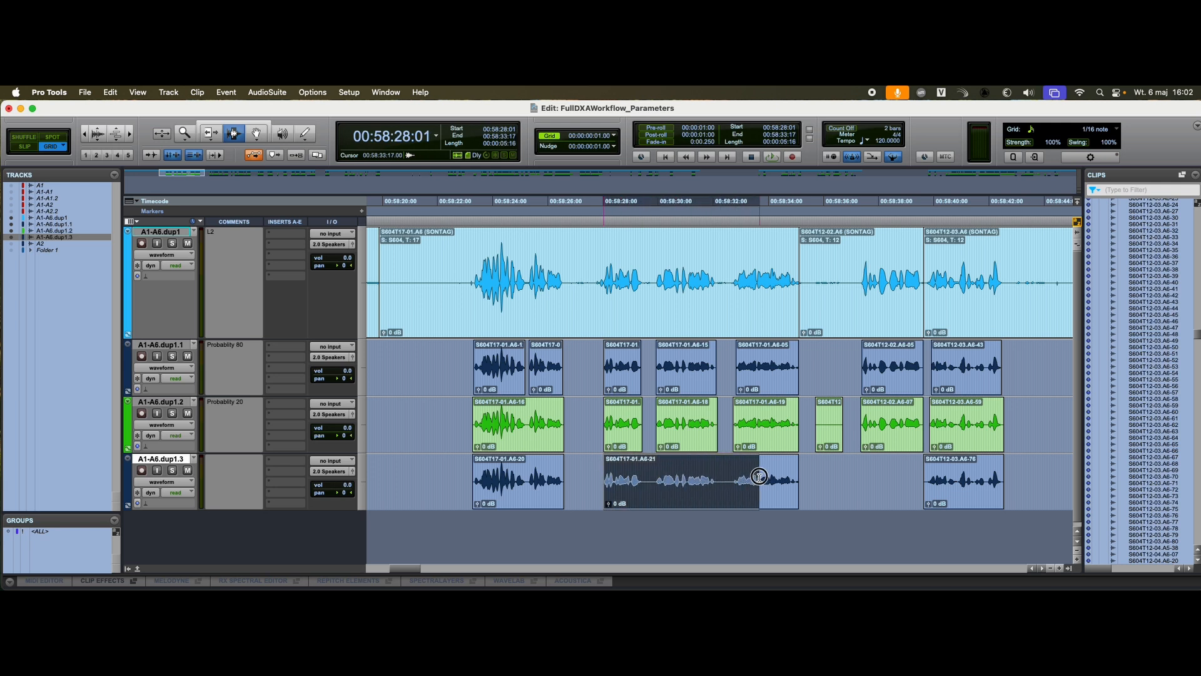
pyautogui.moveTo(566, 430); pyautogui.dragTo(605, 429)
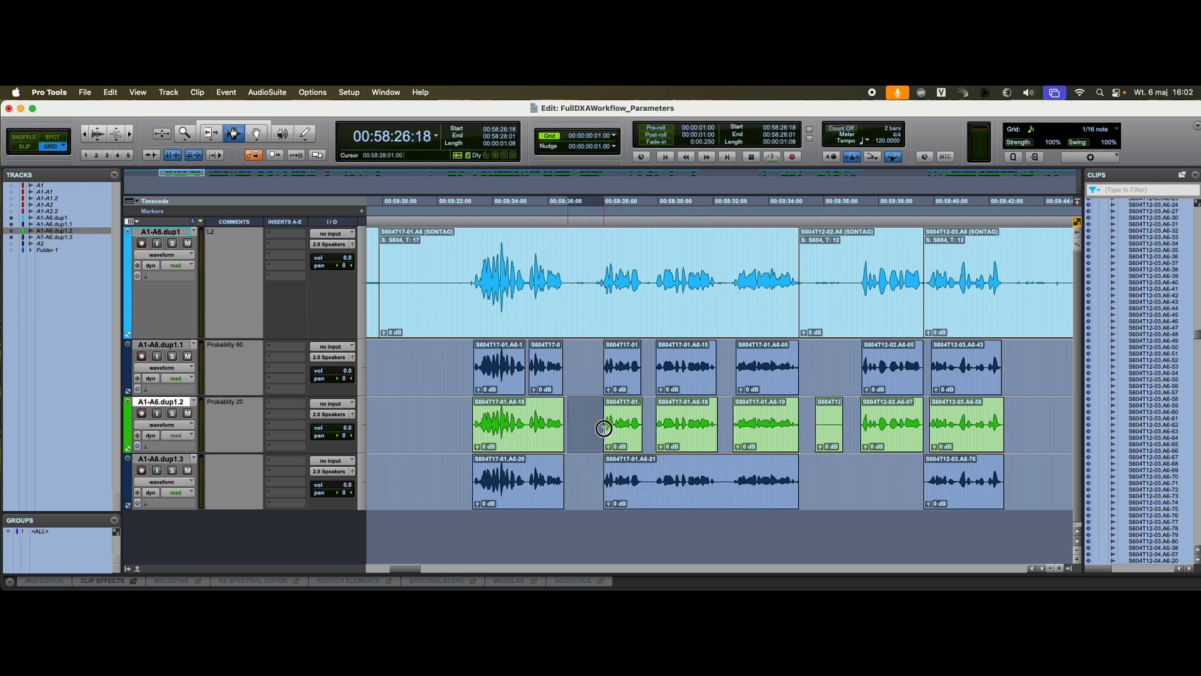
pyautogui.click(583, 429)
pyautogui.hscroll(5, 735, 459)
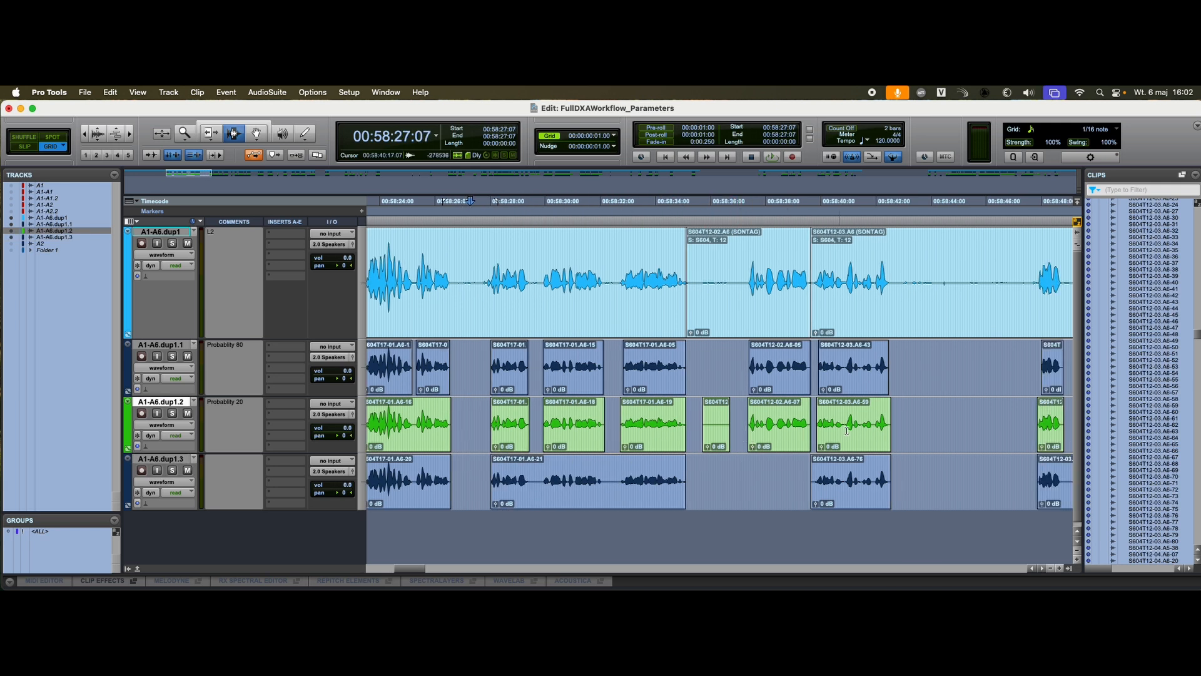
# Step: Examine the third imported track's long clip between about 00:58:47 and 00:58:58 against the separate clips on the tracks above
pyautogui.hscroll(5, 846, 459)
pyautogui.press('r')
pyautogui.click(762, 465)
pyautogui.press('t')
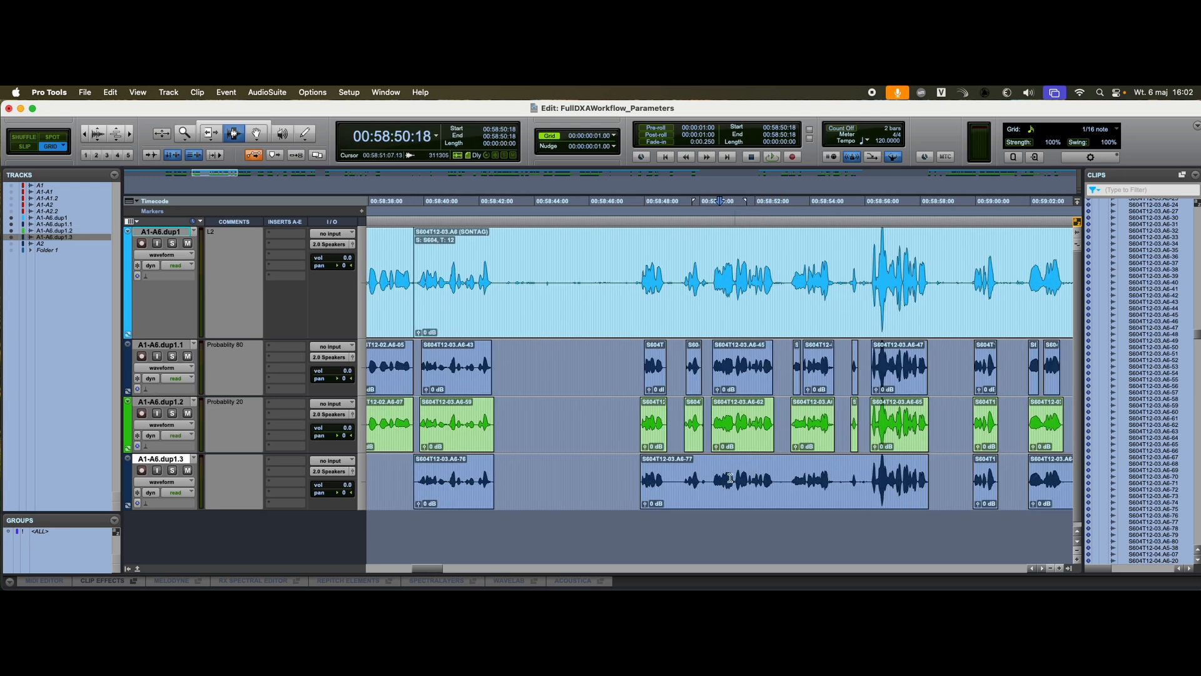
pyautogui.moveTo(674, 471); pyautogui.dragTo(833, 471)
pyautogui.click(832, 471)
pyautogui.hscroll(5, 832, 470)
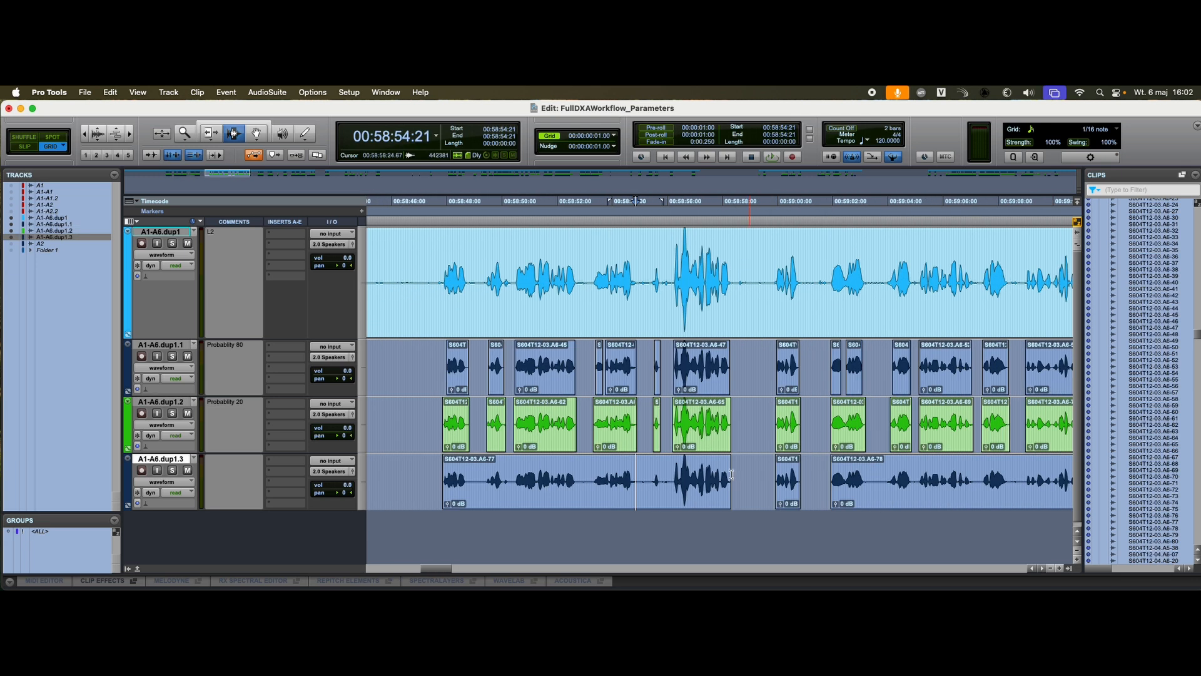
pyautogui.moveTo(557, 472); pyautogui.dragTo(644, 470)
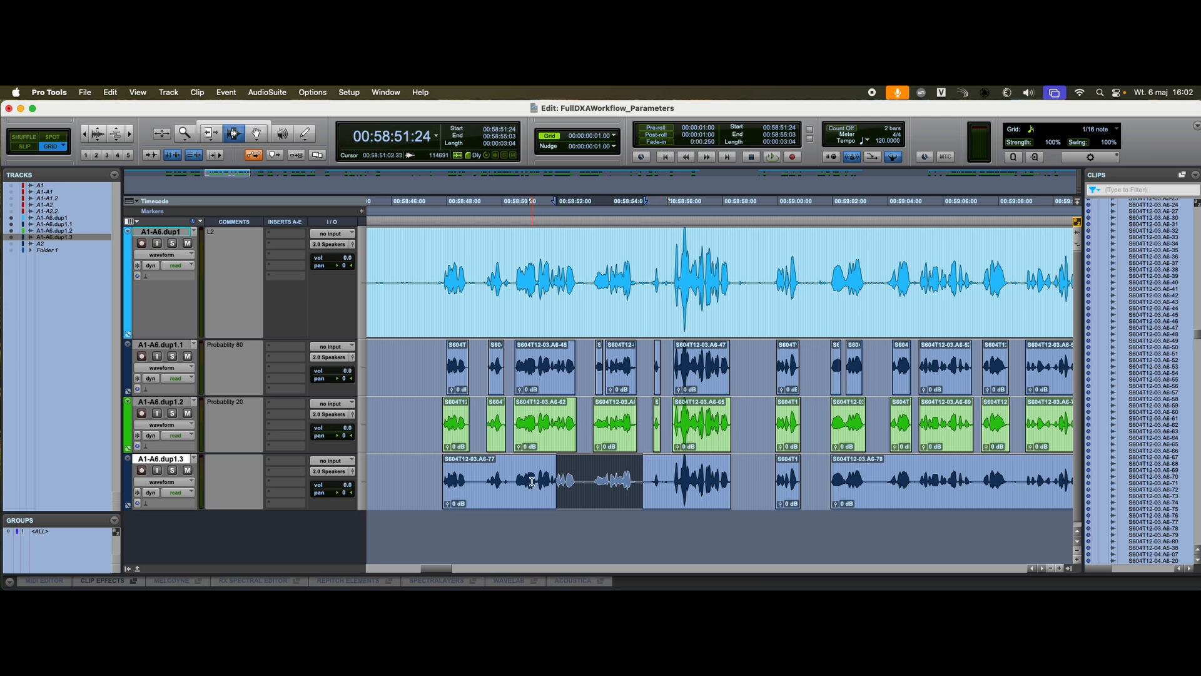
pyautogui.click(510, 473)
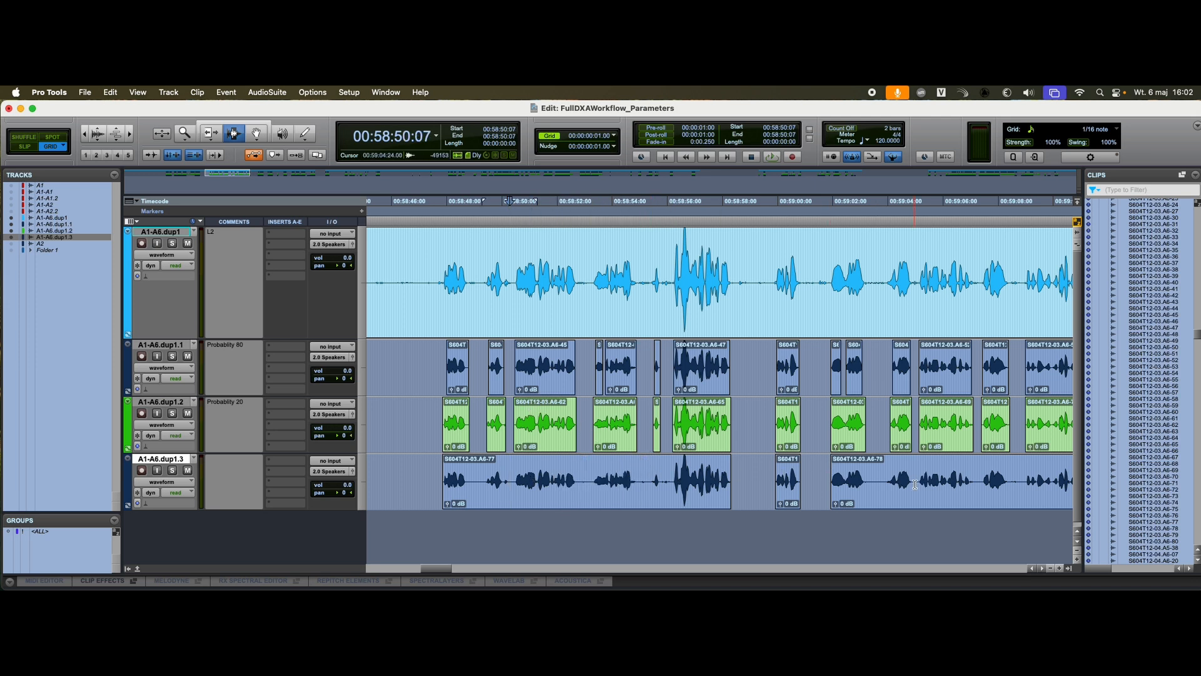
# Step: Compare the third import's clips with the other tracks around 00:59:34, including the surrounding passages up to about 00:59:55
pyautogui.press('r')
pyautogui.press('r')
pyautogui.click(973, 478)
pyautogui.press('t')
pyautogui.press('t')
pyautogui.press('t')
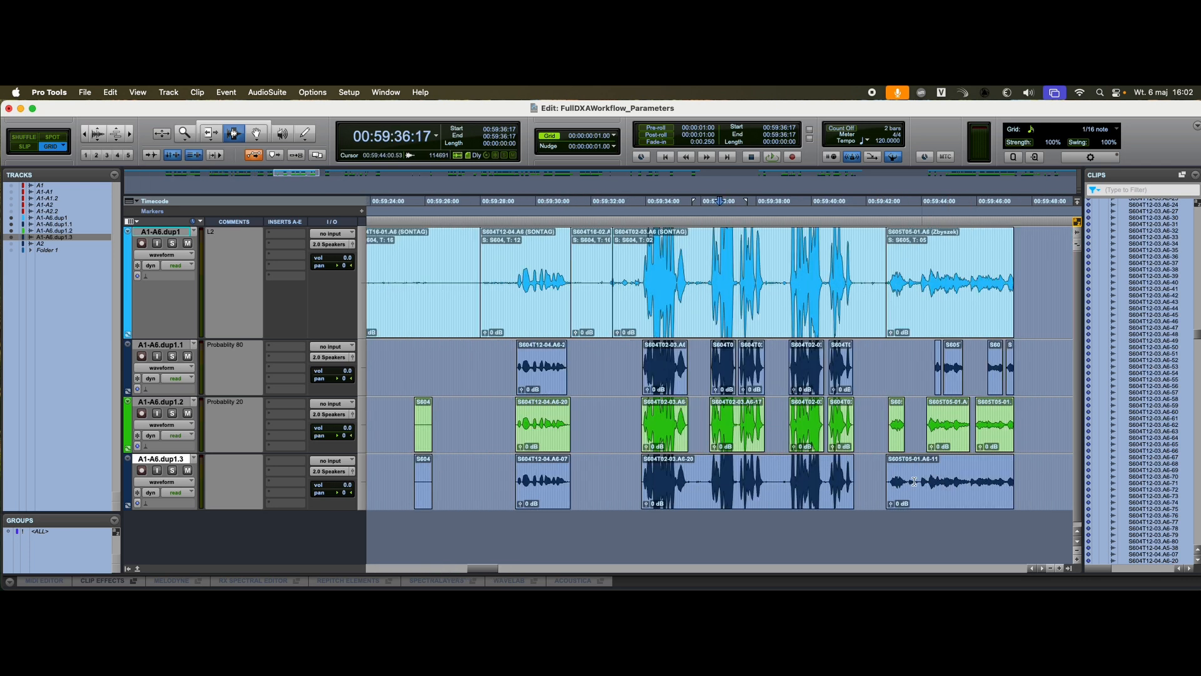
pyautogui.click(614, 479)
pyautogui.press('t')
pyautogui.press('t')
pyautogui.press('r')
pyautogui.press('r')
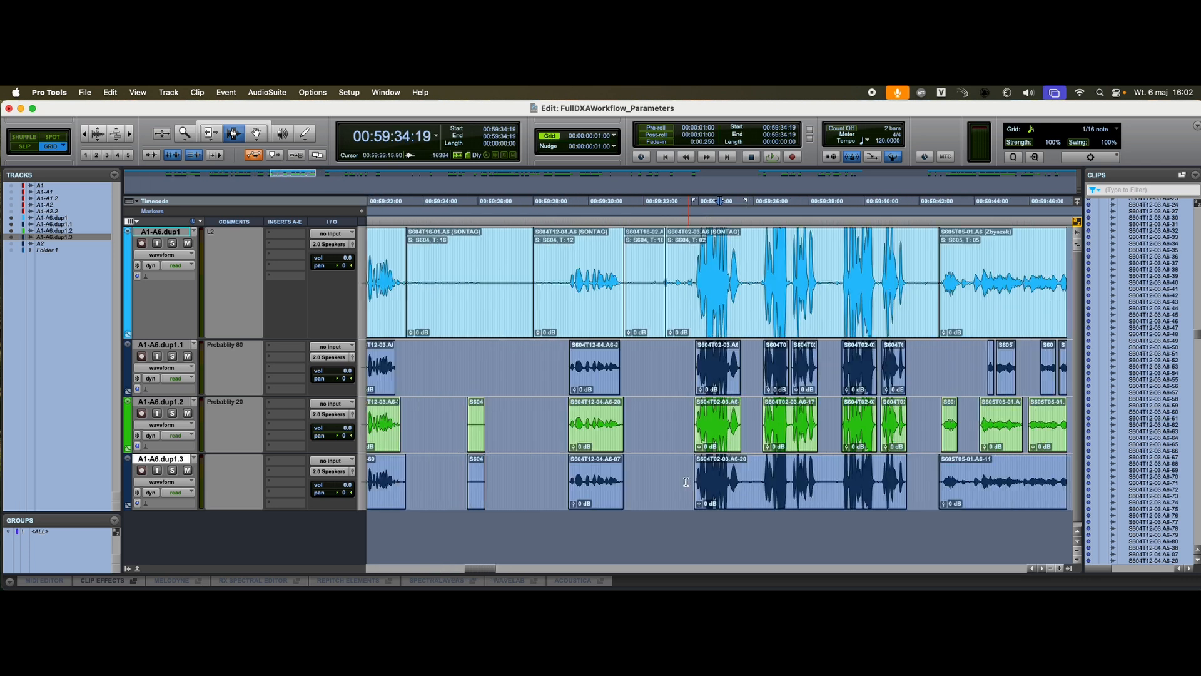
pyautogui.press('r')
pyautogui.press('r')
pyautogui.hscroll(3, 923, 474)
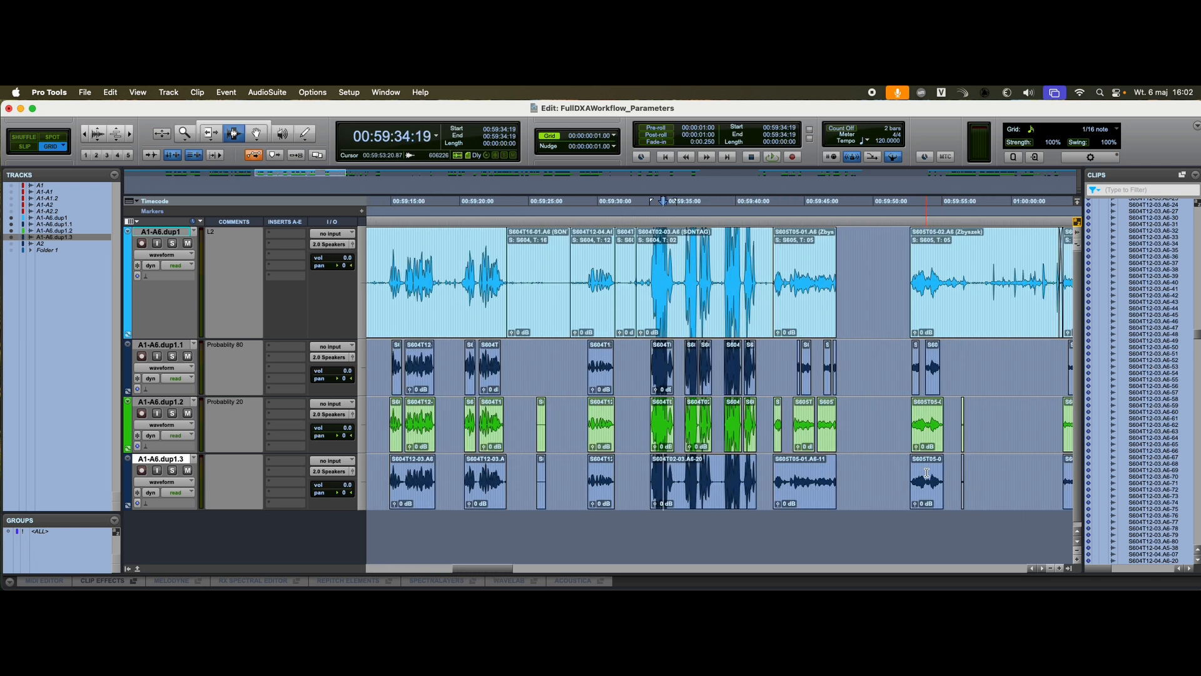
# Step: Change the colour of the third imported track, A1-A6.dup1.3, to green
pyautogui.doubleClick(129, 471)
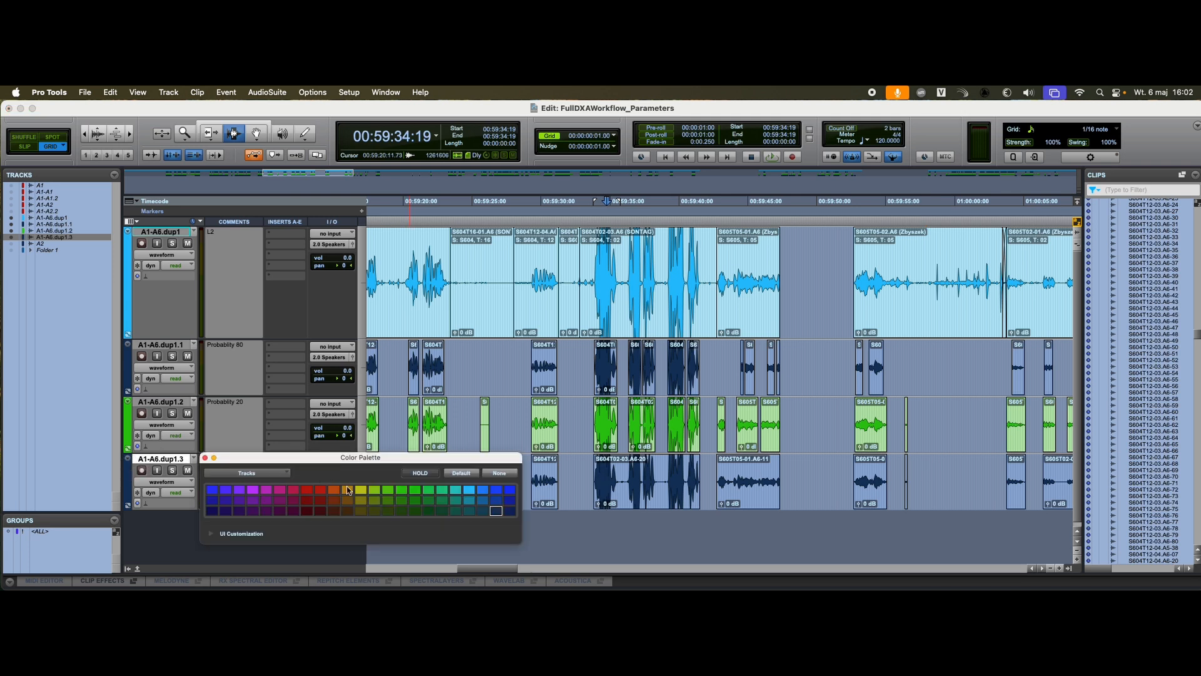
pyautogui.click(428, 489)
pyautogui.click(205, 458)
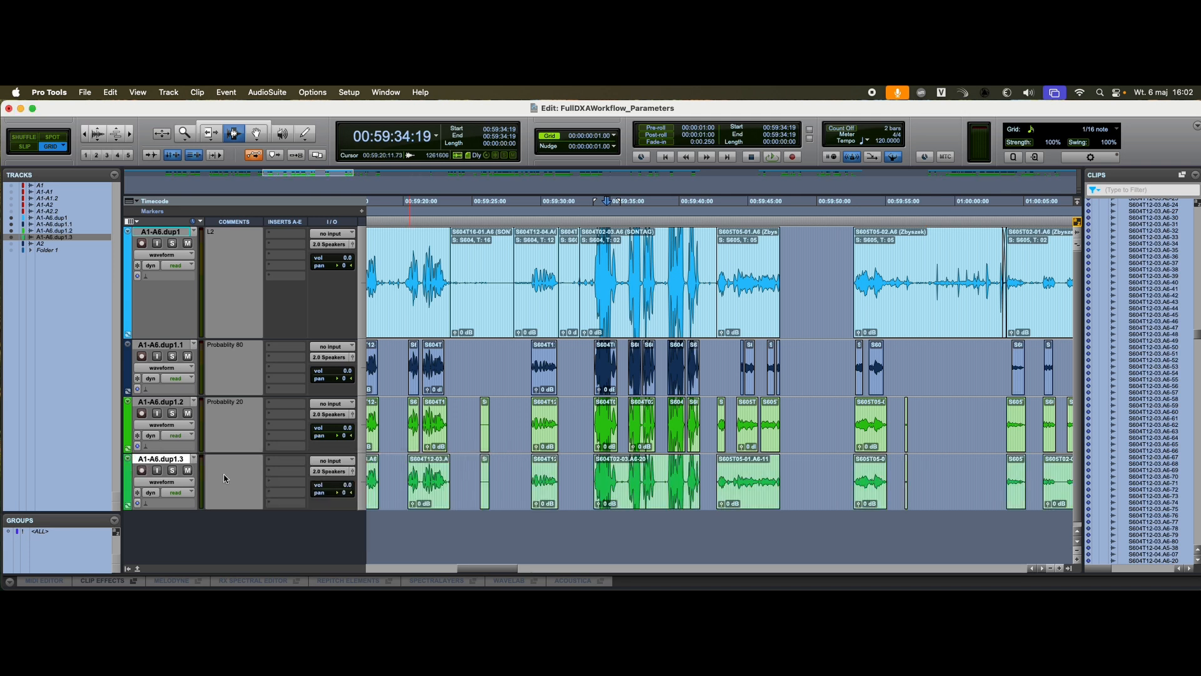
# Step: Enter "Min strip gap 24" as the comment of the A1-A6.dup1.3 track
pyautogui.click(225, 477)
pyautogui.press('super+Tab')
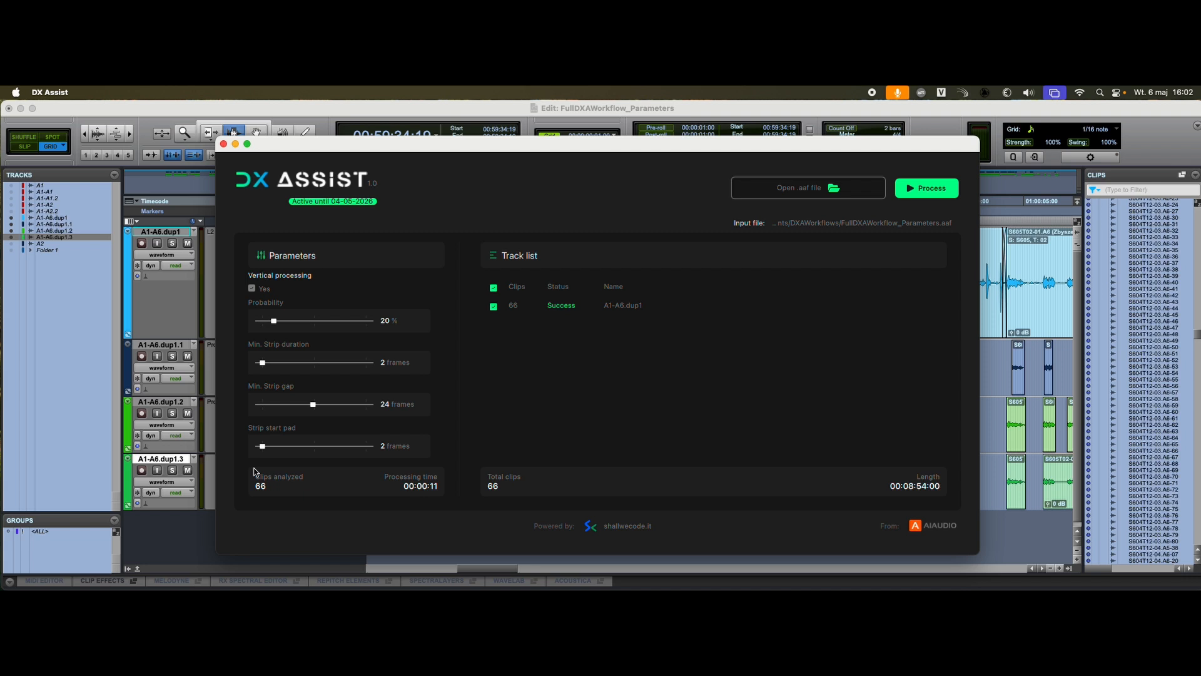
pyautogui.press('super+Tab')
pyautogui.click(235, 471)
pyautogui.write('M')
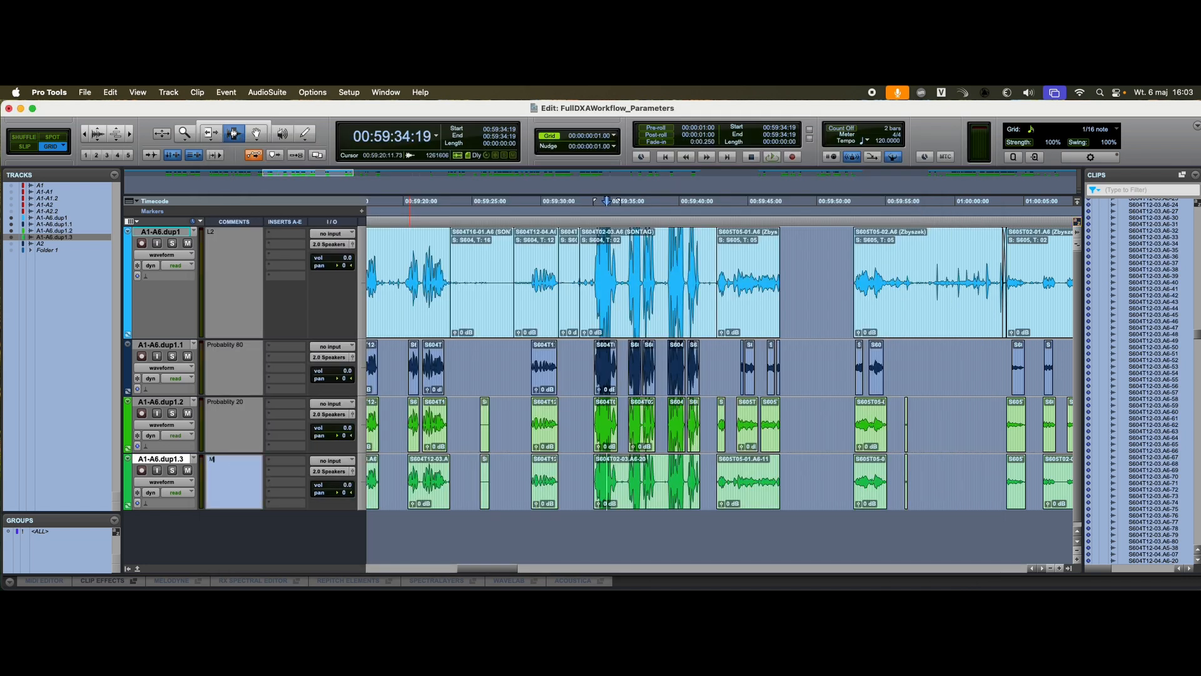
pyautogui.write('in strip gap')
pyautogui.press('Return')
pyautogui.press('Return')
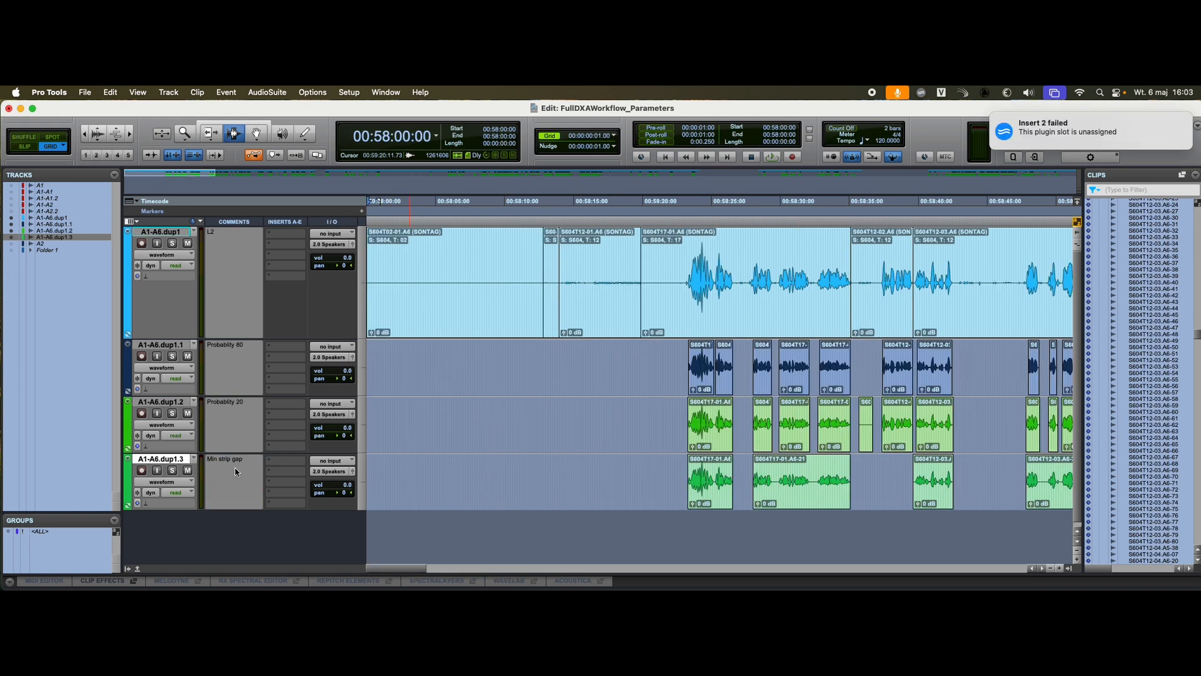
pyautogui.click(249, 461)
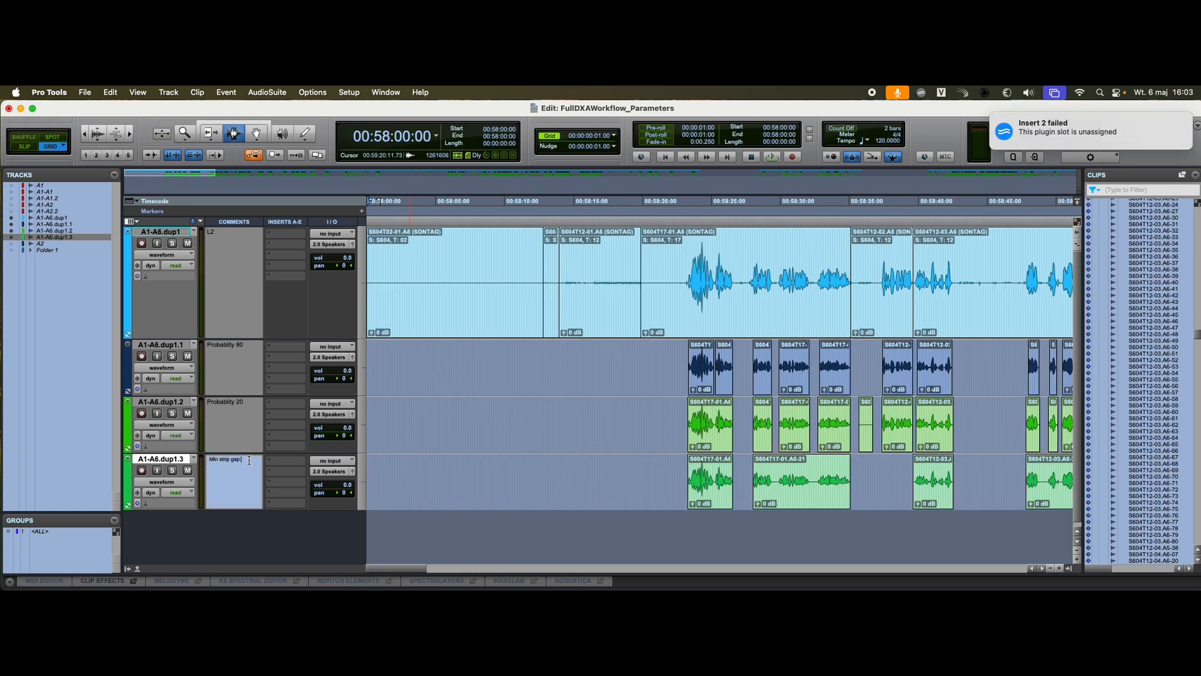
pyautogui.press('Return')
# Step: Change the colour of the A1-A6.dup1.3 track to dark teal
pyautogui.click(789, 492)
pyautogui.press('r')
pyautogui.press('r')
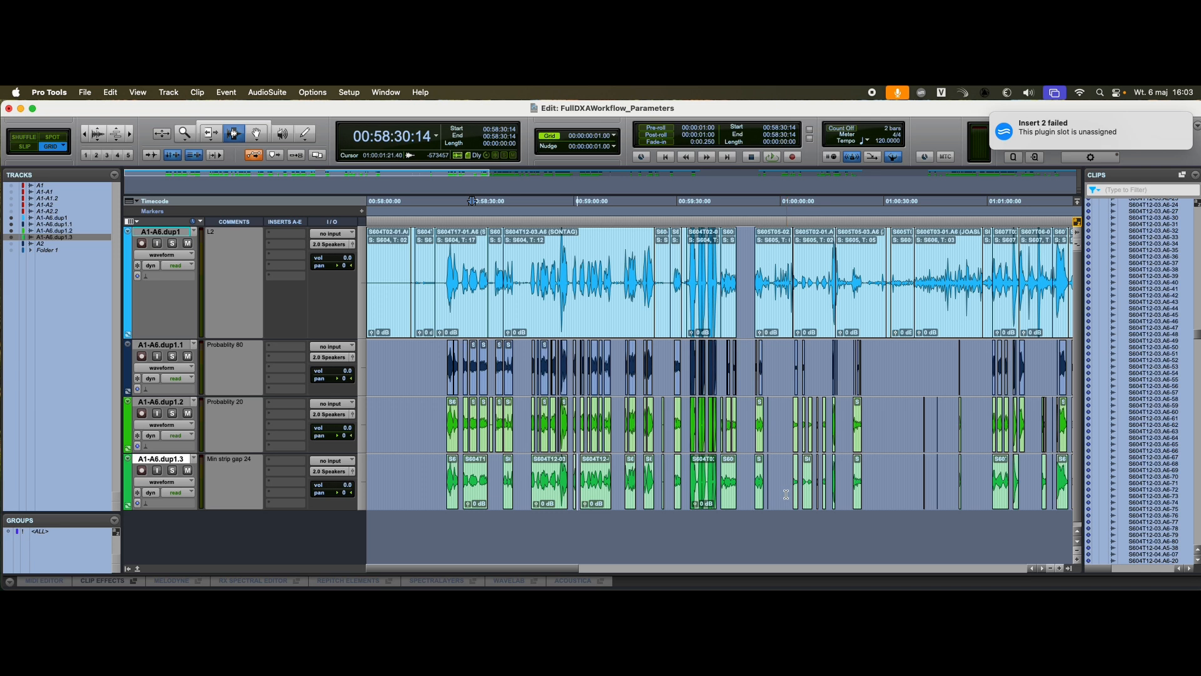
pyautogui.doubleClick(127, 473)
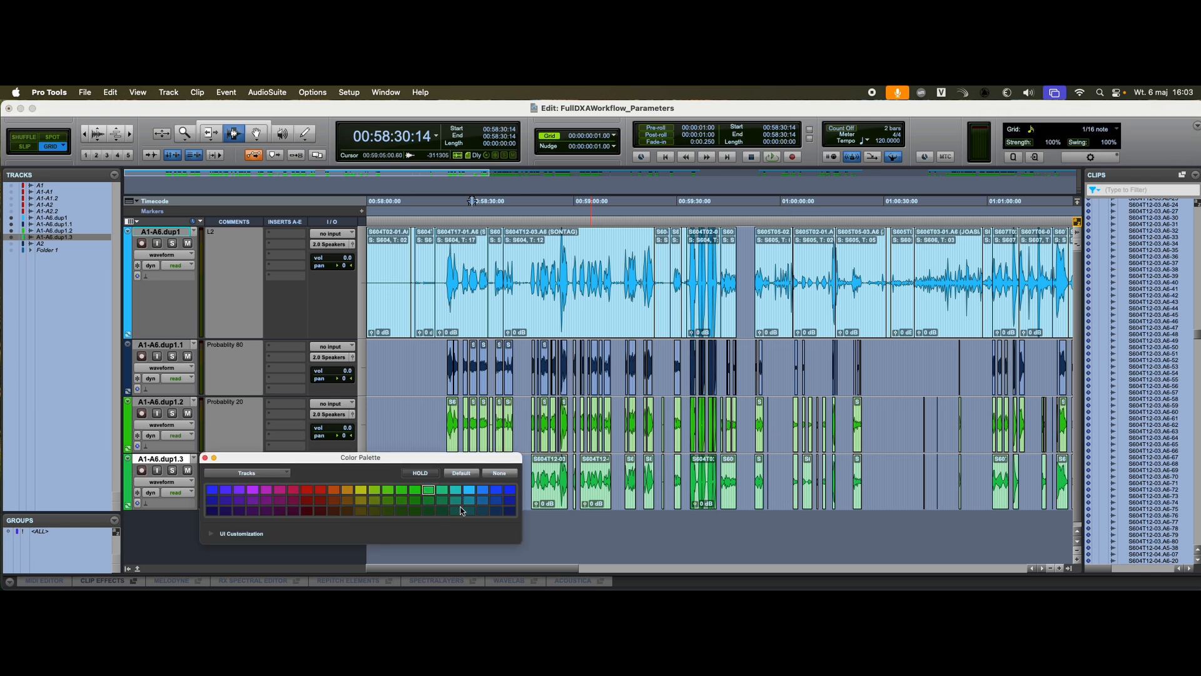
pyautogui.click(207, 458)
# Step: Compare the pauses between the Probability 20 clips with the Min strip gap 24 track between about 00:58:28 and 00:58:38
pyautogui.click(502, 424)
pyautogui.press('t')
pyautogui.press('t')
pyautogui.press('t')
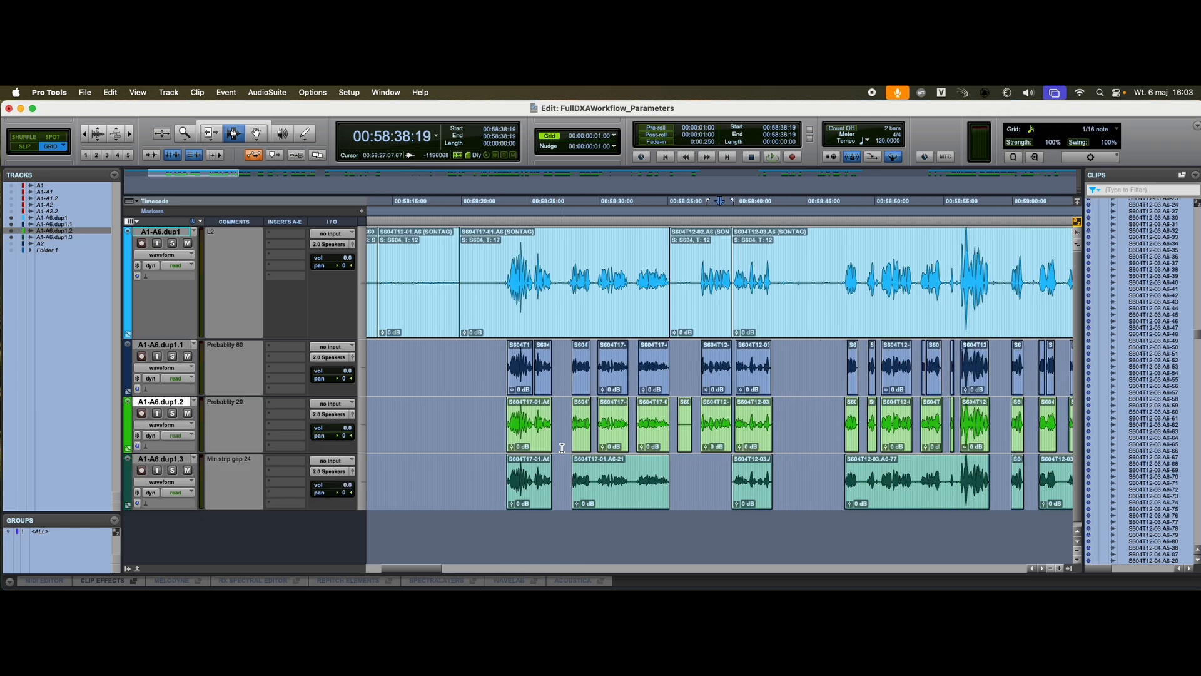
pyautogui.press('r')
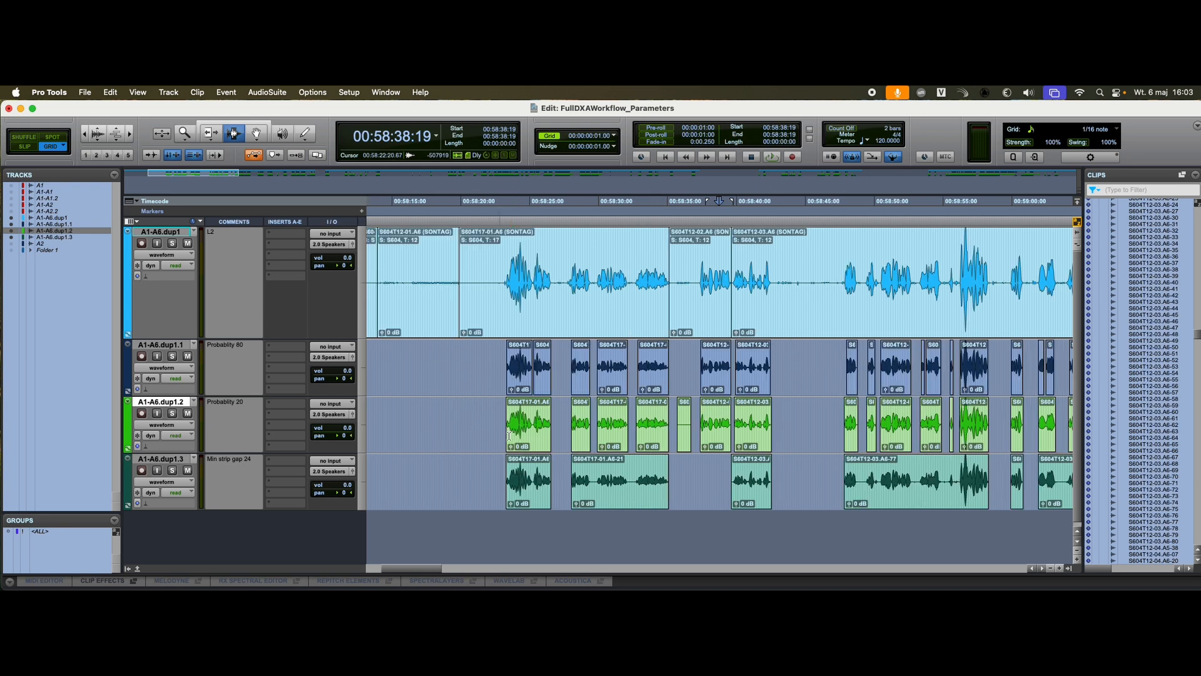
pyautogui.click(614, 426)
pyautogui.press('t')
pyautogui.press('t')
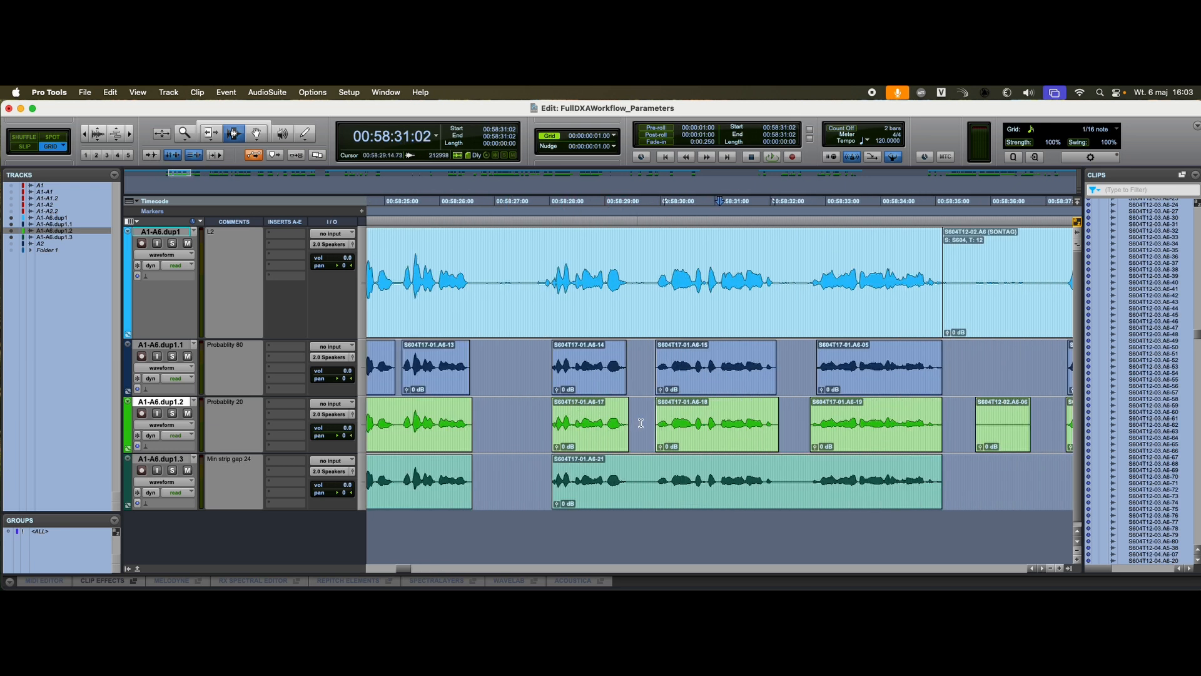
pyautogui.click(658, 420)
pyautogui.press('r')
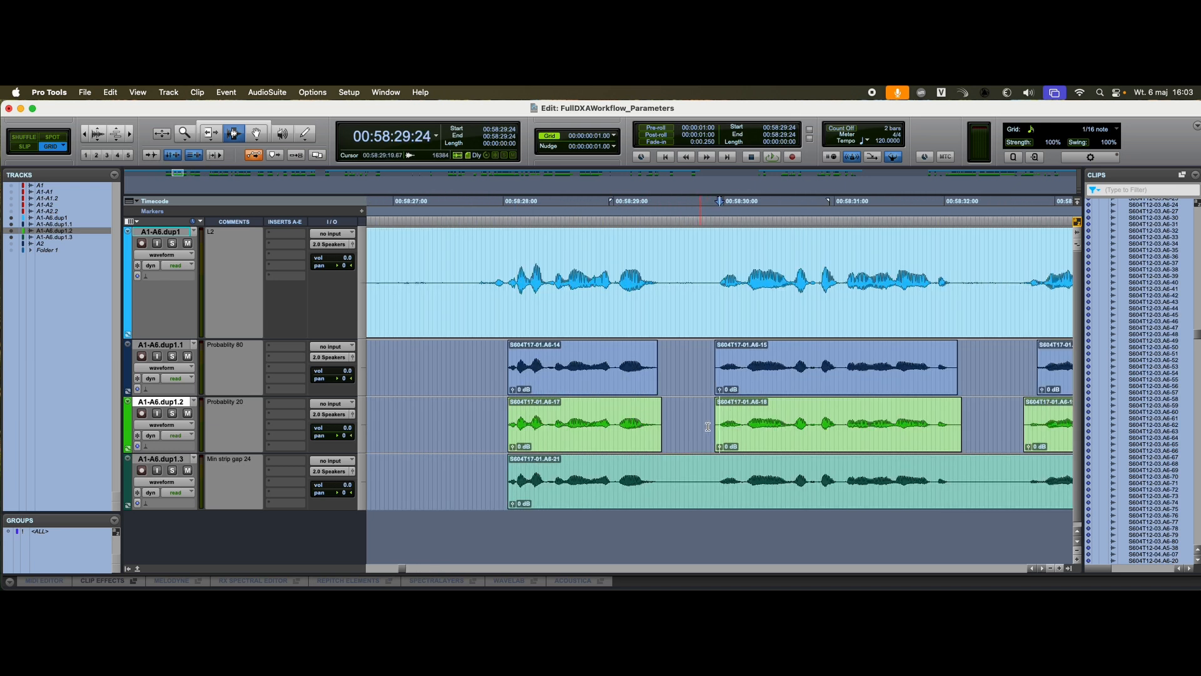
pyautogui.press('r')
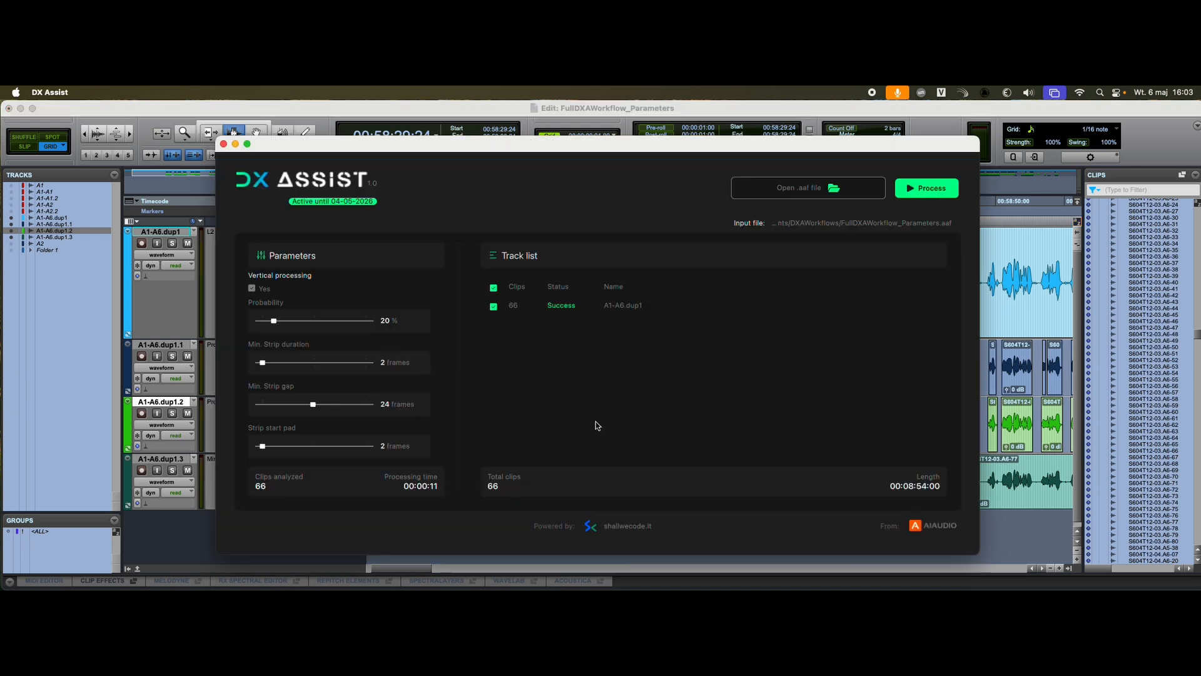
# Step: Switch to DX Assist and set Min. Strip gap to 2 frames, Strip start pad to 5 frames and Strip end pad to 26 frames
pyautogui.press('super+Tab')
pyautogui.moveTo(312, 404); pyautogui.dragTo(268, 406)
pyautogui.scroll(-3, 306, 424)
pyautogui.scroll(1, 306, 425)
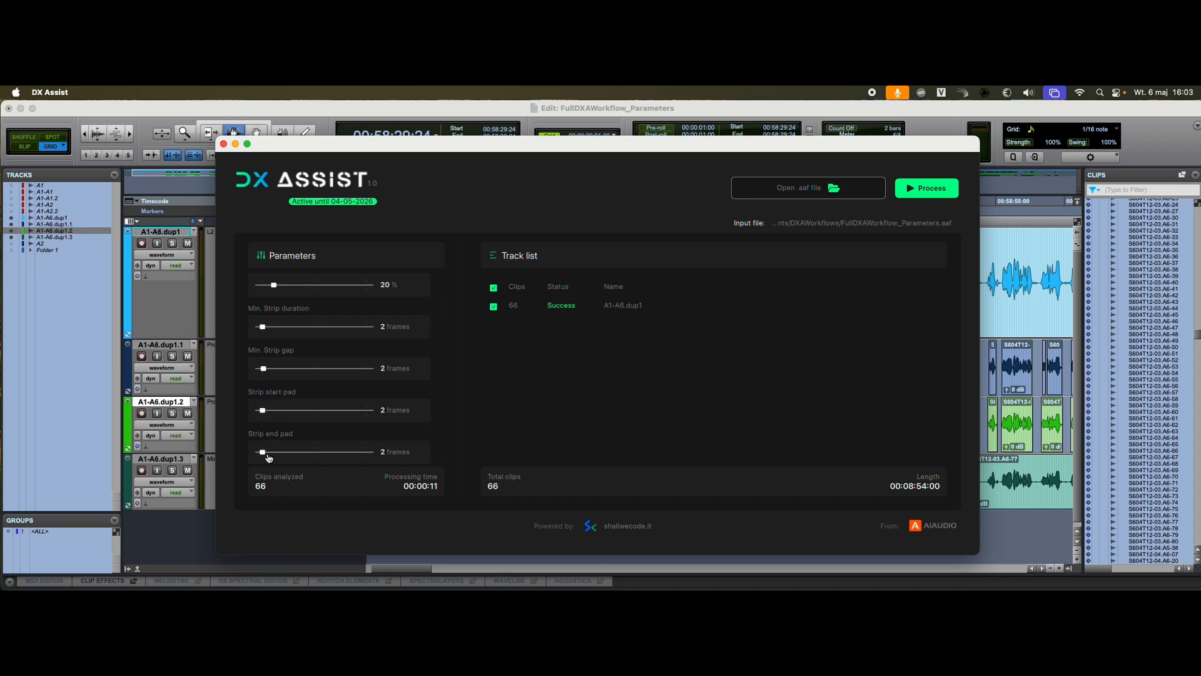
pyautogui.moveTo(266, 456); pyautogui.dragTo(317, 457)
pyautogui.moveTo(264, 413); pyautogui.dragTo(270, 411)
# Step: Process the AAF with the current parameters and save the output in the DXAWorkflows folder
pyautogui.click(925, 189)
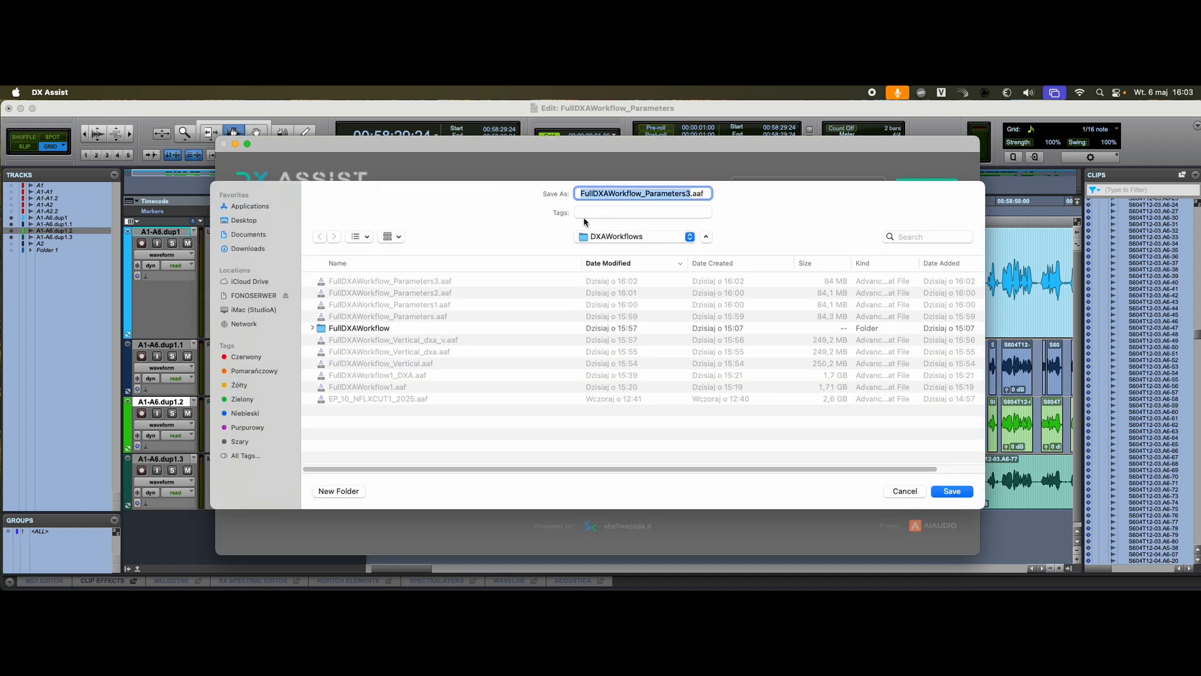
pyautogui.click(688, 194)
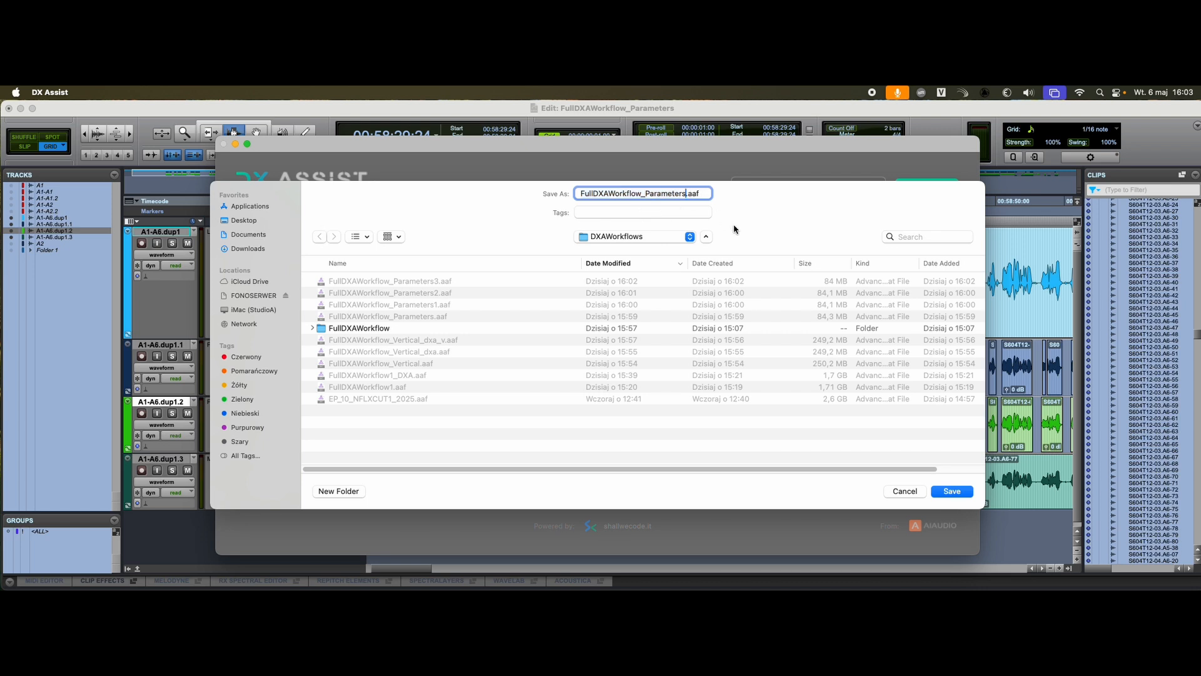
pyautogui.press('Return')
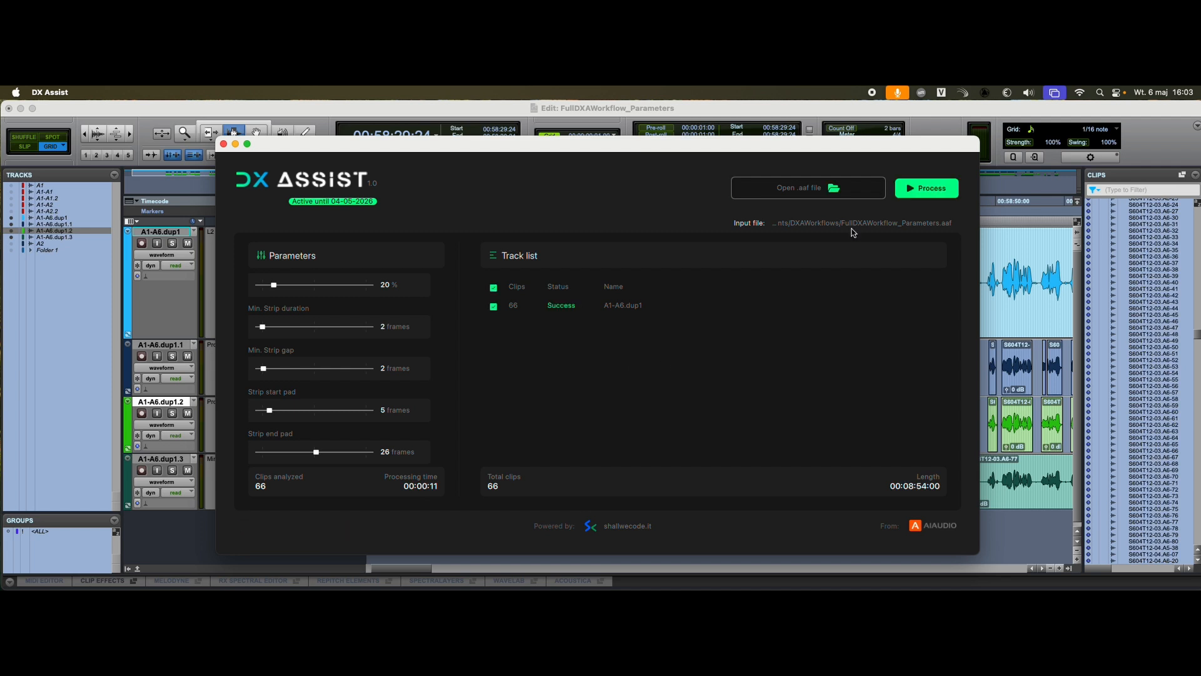
# Step: Switch to Pro Tools and import the session data from the newly processed AAF as a new track
pyautogui.press('super+Tab')
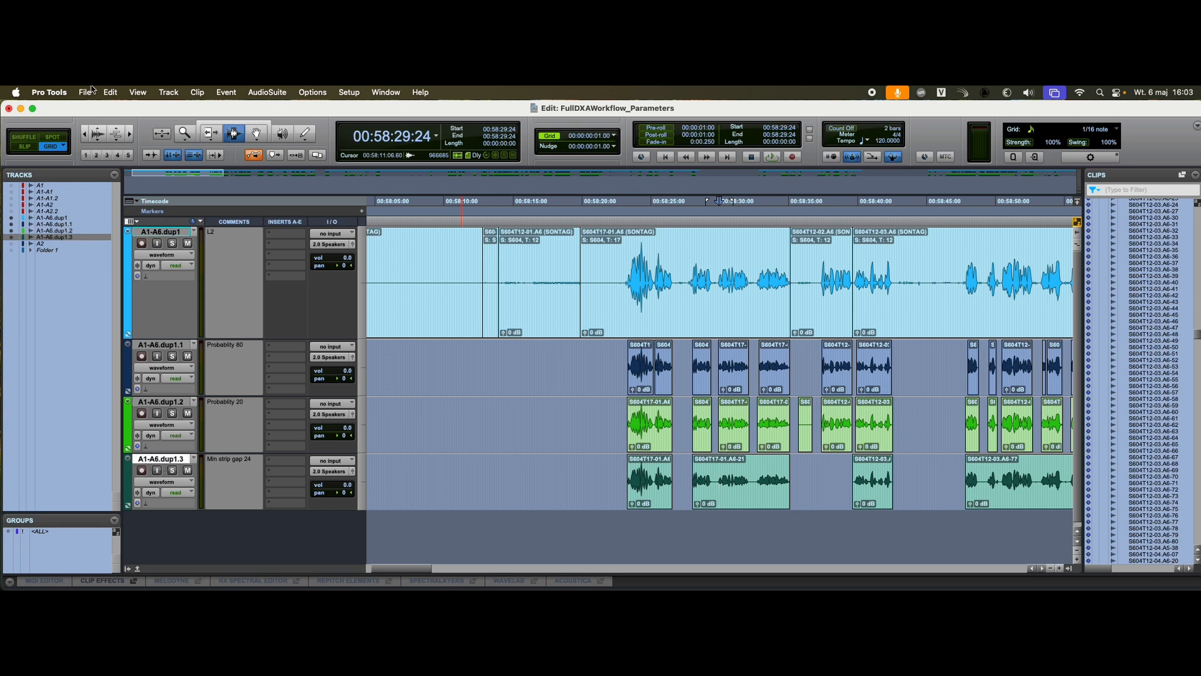
pyautogui.click(84, 92)
pyautogui.moveTo(122, 297)
pyautogui.click(233, 299)
pyautogui.doubleClick(206, 177)
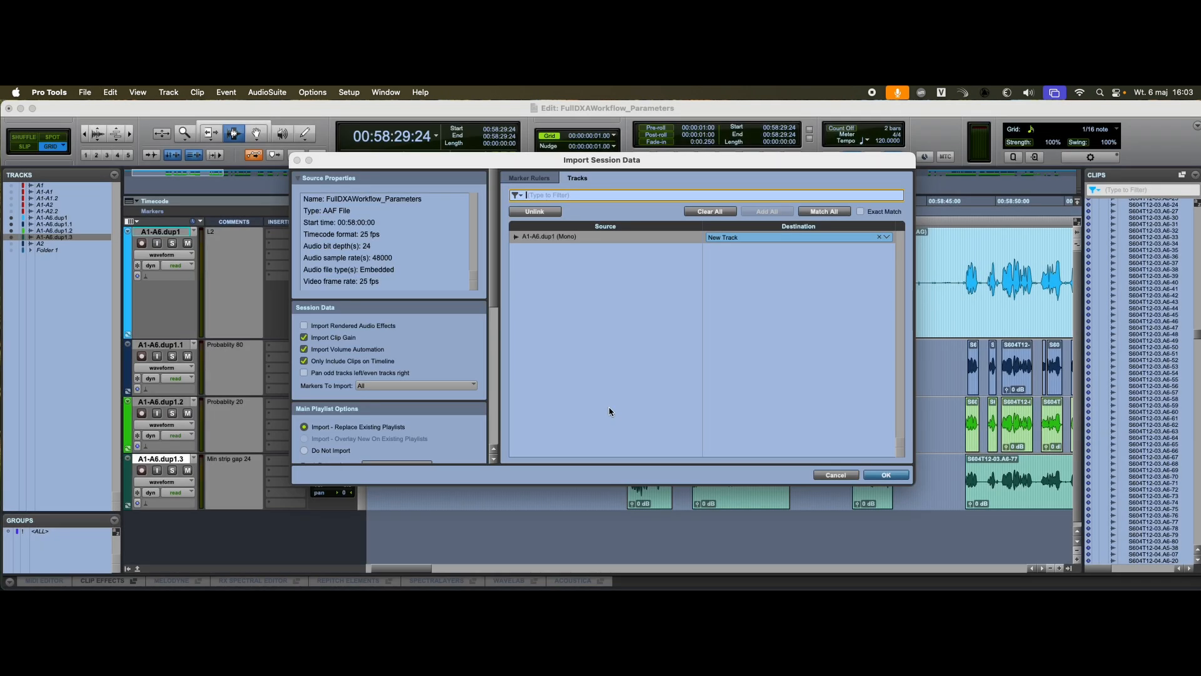
pyautogui.click(885, 474)
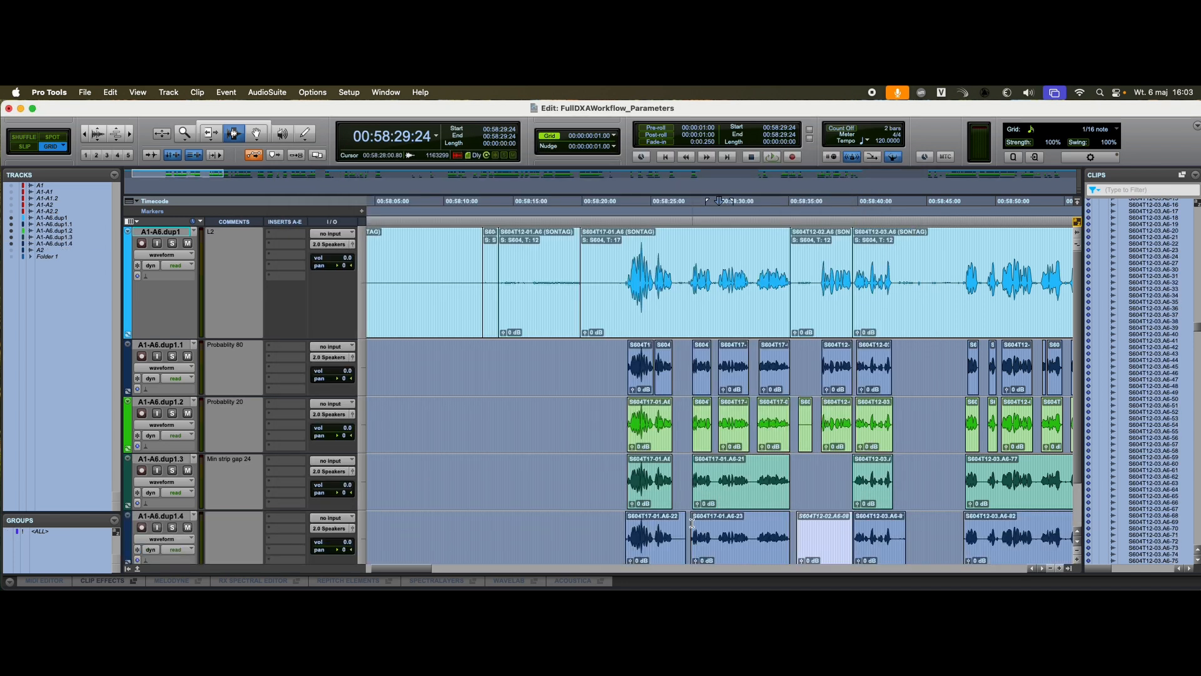
# Step: Move the newly imported A1-A6.dup1.4 track directly below the Probability 20 track
pyautogui.click(662, 518)
pyautogui.press('t')
pyautogui.press('t')
pyautogui.press('r')
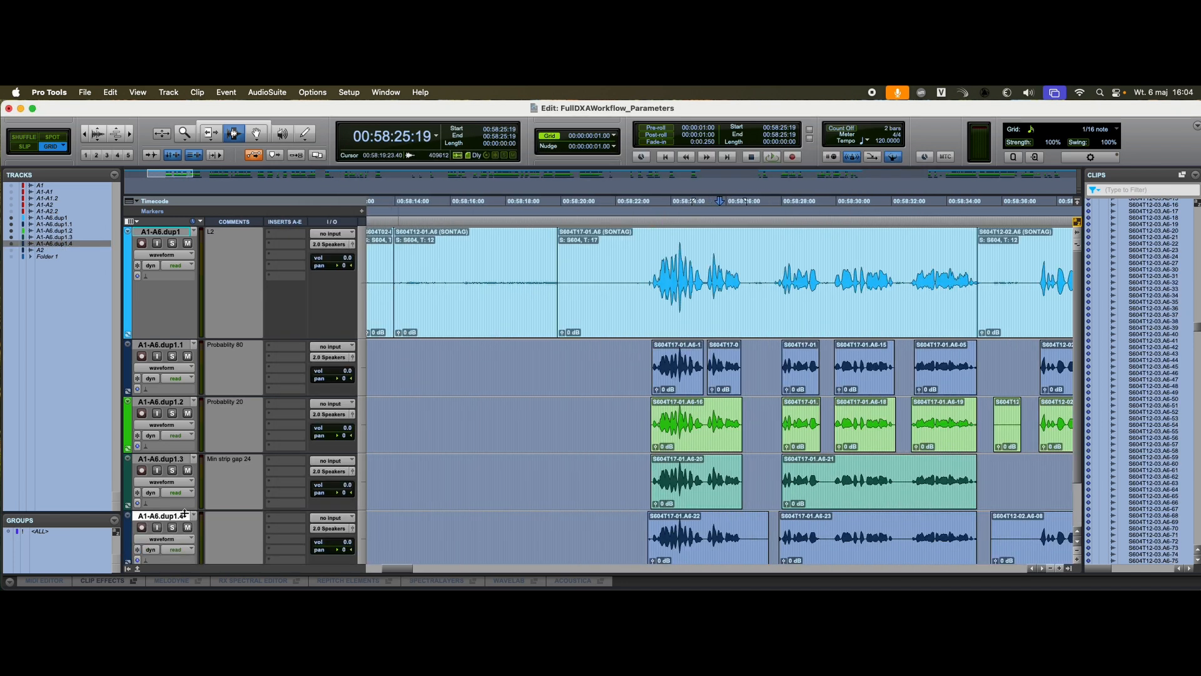
pyautogui.moveTo(185, 513); pyautogui.dragTo(175, 457)
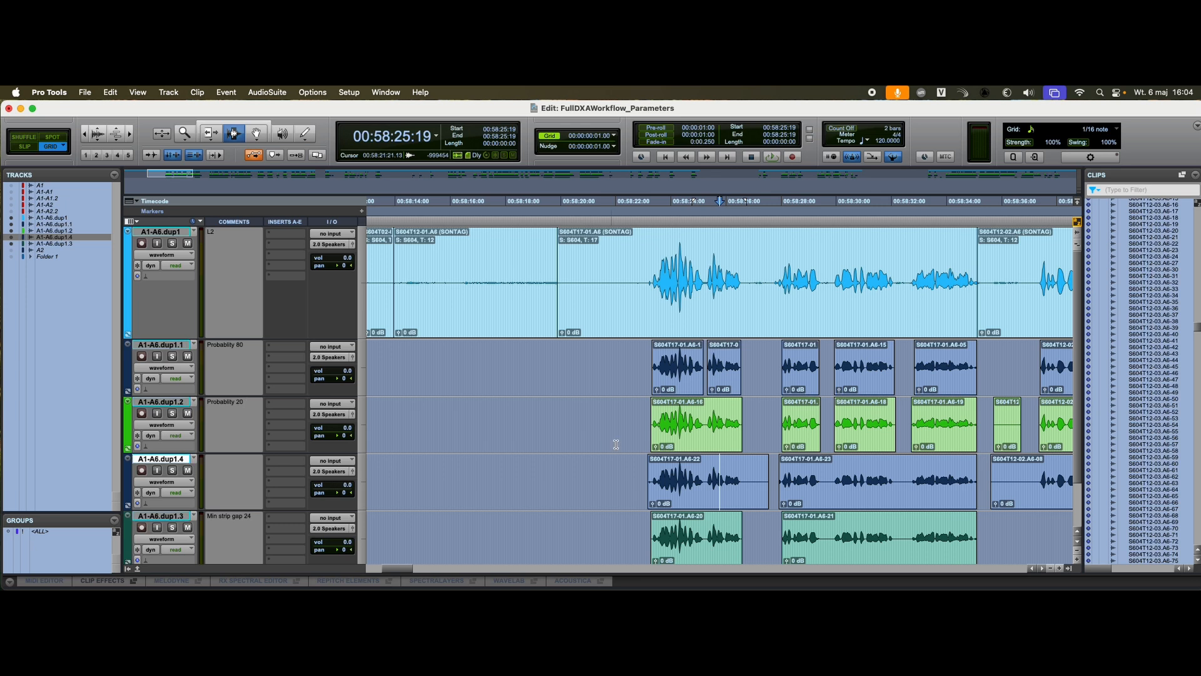
# Step: Measure the extra start padding on the A1-A6.dup1.4 clip near 00:58:23 against the start of the Probability 20 clip
pyautogui.click(679, 432)
pyautogui.press('t')
pyautogui.press('t')
pyautogui.press('t')
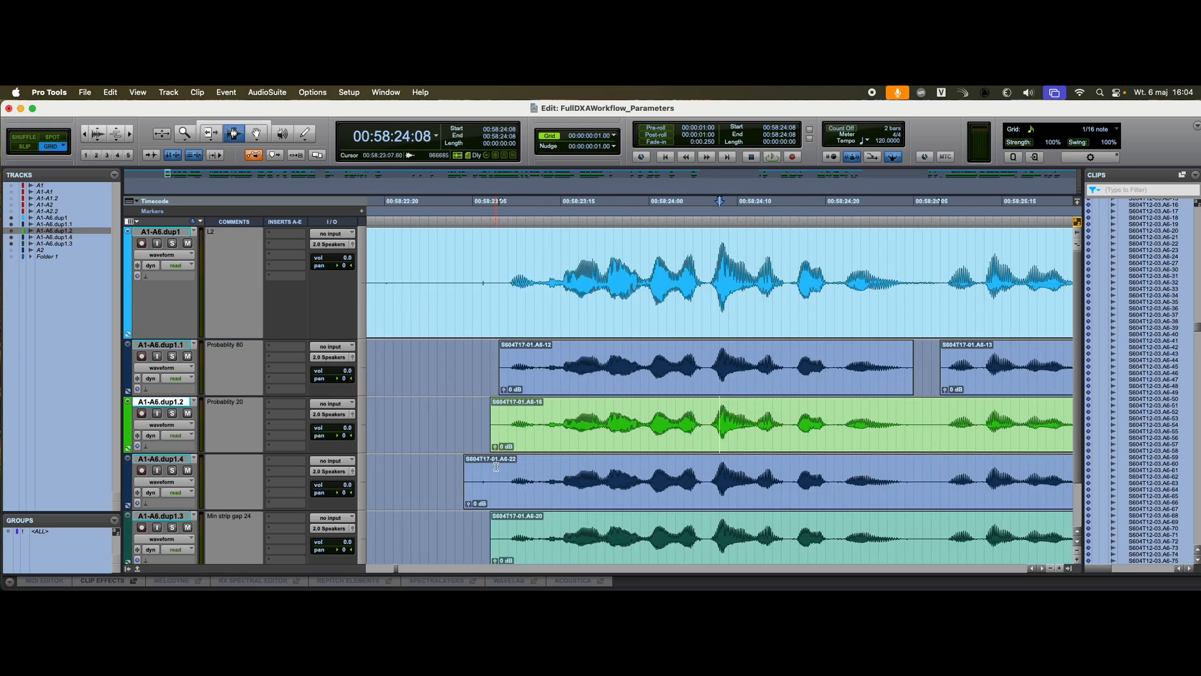
pyautogui.moveTo(496, 466); pyautogui.dragTo(462, 472)
pyautogui.press('r')
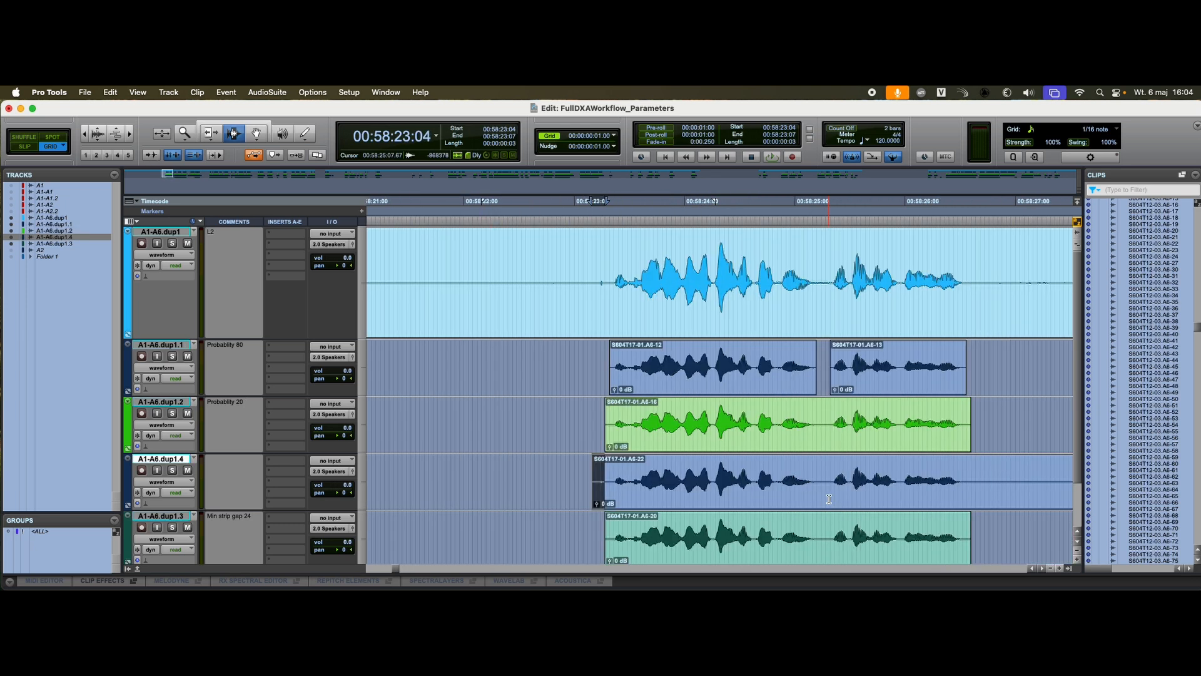
# Step: Measure the A1-A6.dup1.4 track's added clip tail from 00:58:26:15 and its bridged pause at 00:58:29:11 against the Probability 20 clips
pyautogui.hscroll(5, 919, 495)
pyautogui.moveTo(743, 463); pyautogui.dragTo(850, 476)
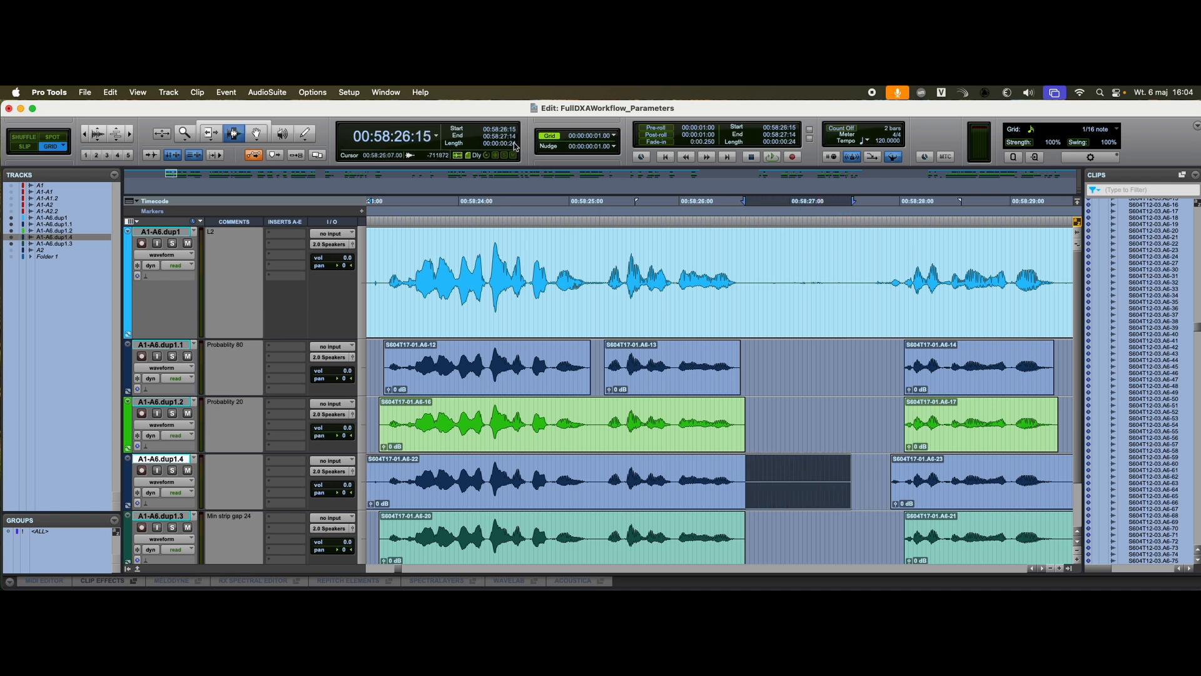
pyautogui.click(901, 461)
pyautogui.press('t')
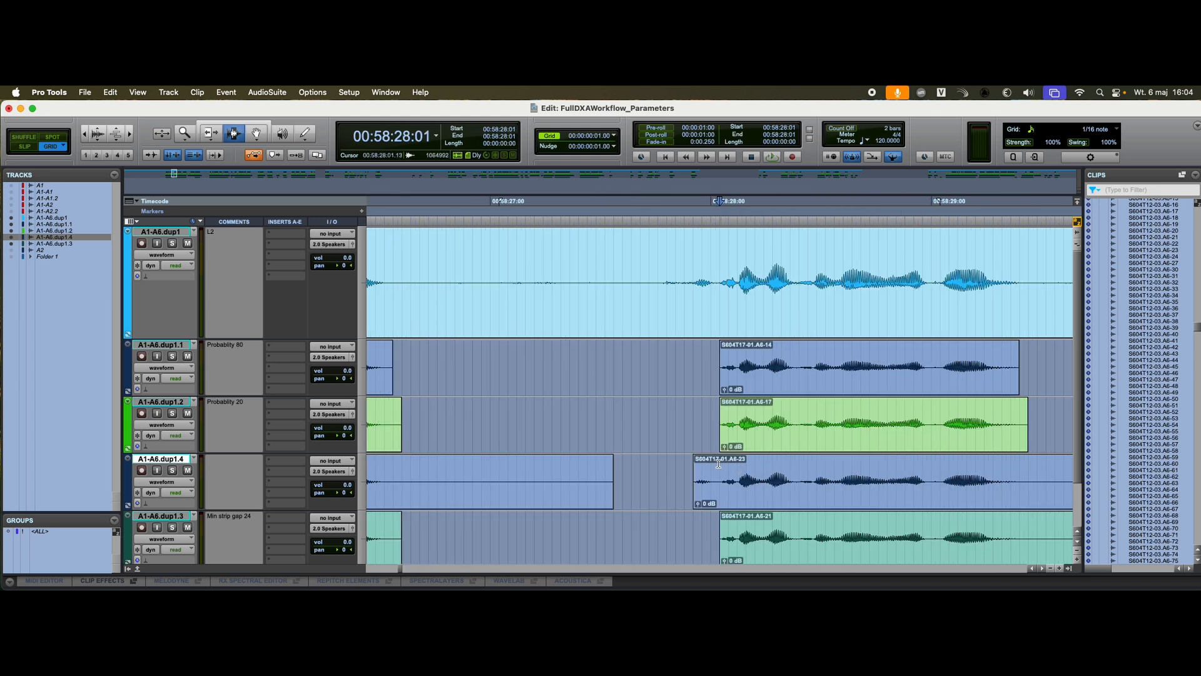
pyautogui.press('r')
pyautogui.moveTo(874, 466); pyautogui.dragTo(927, 465)
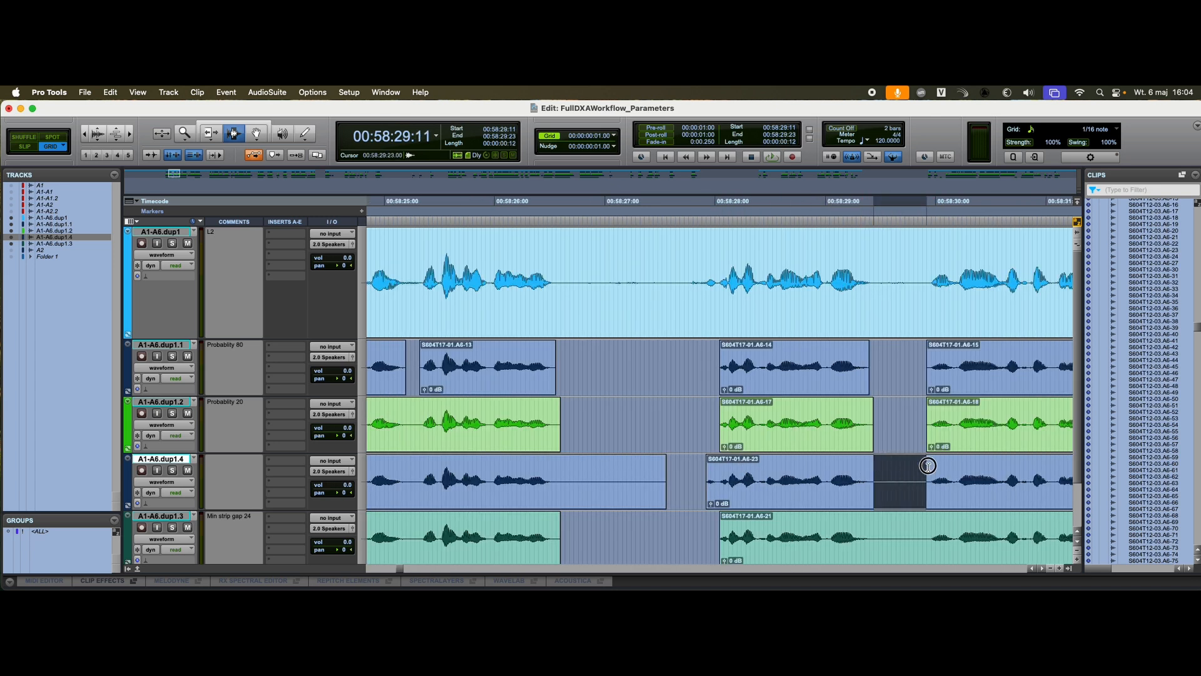
pyautogui.press('r')
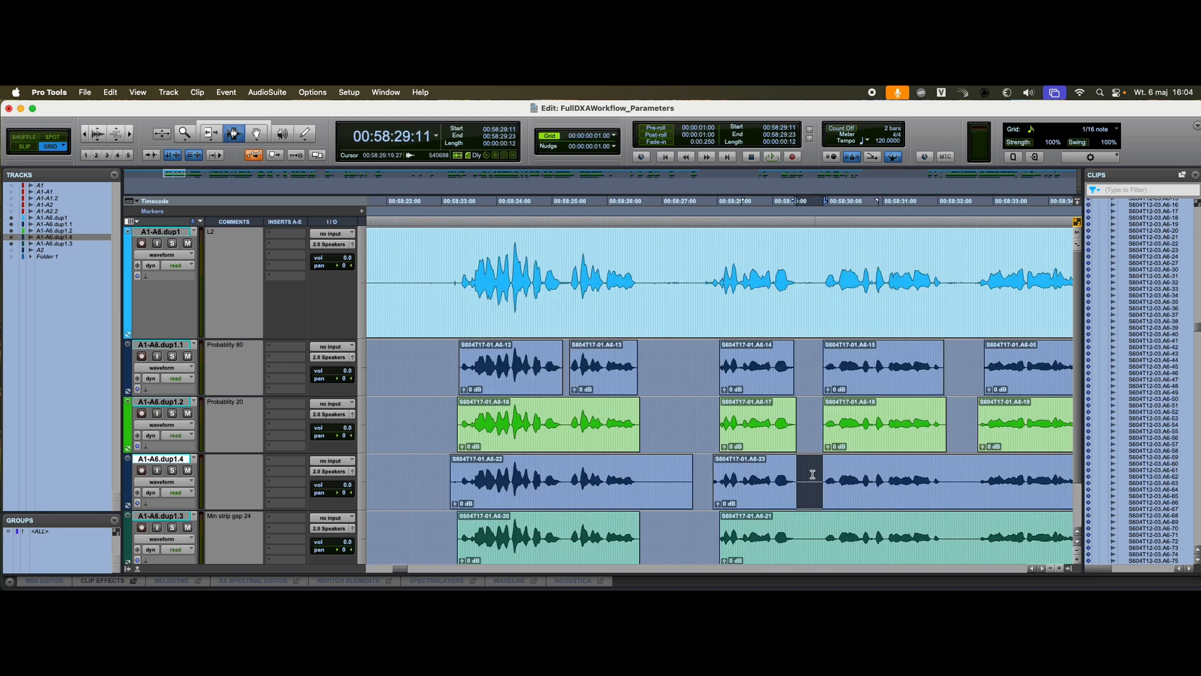
pyautogui.press('r')
# Step: Compare the A1-A6.dup1.4 clip around 00:58:36 with the separate Probability 20 clips
pyautogui.click(954, 476)
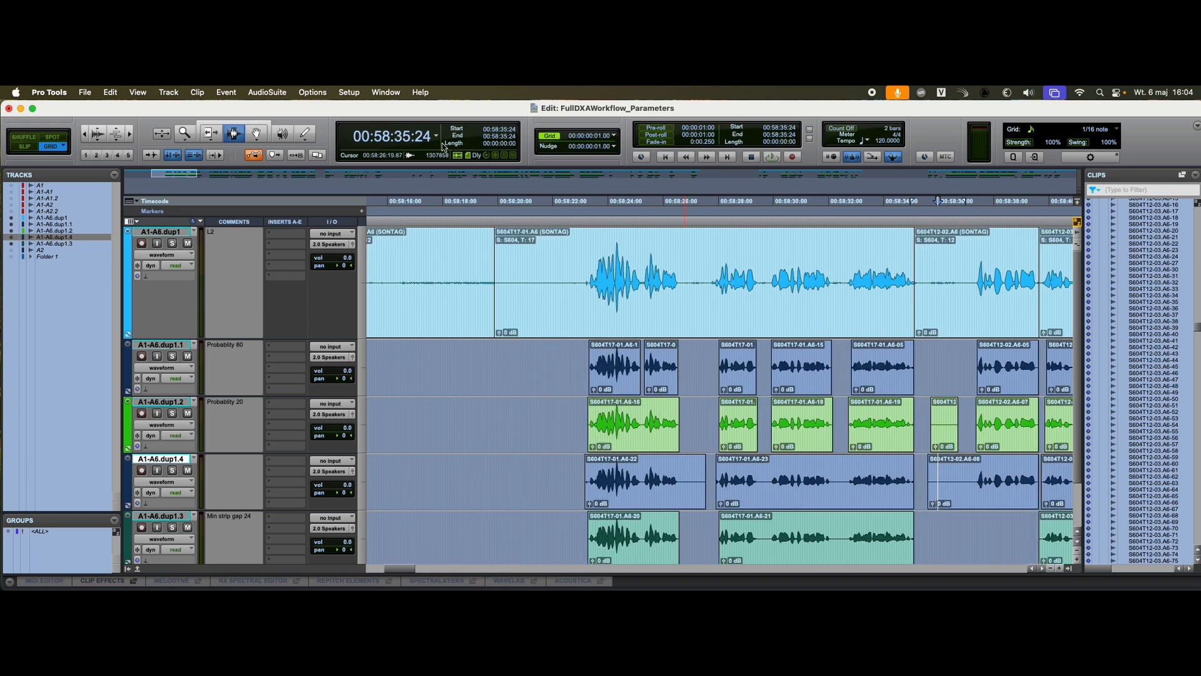
pyautogui.press('t')
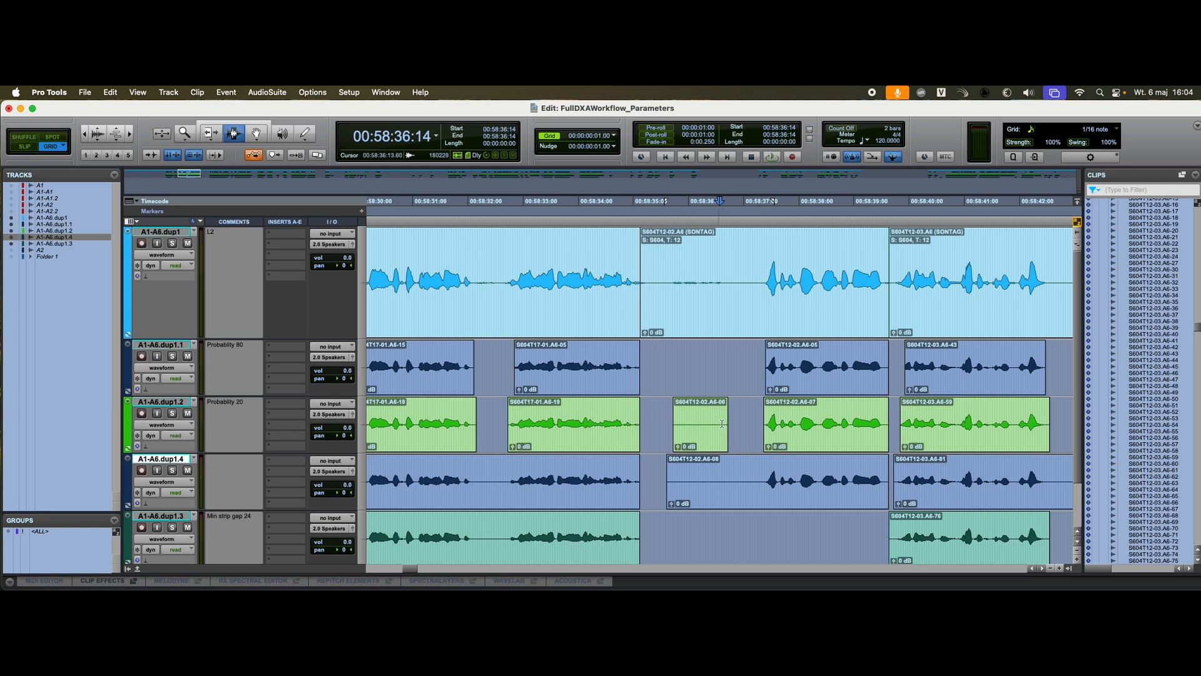
pyautogui.press('r')
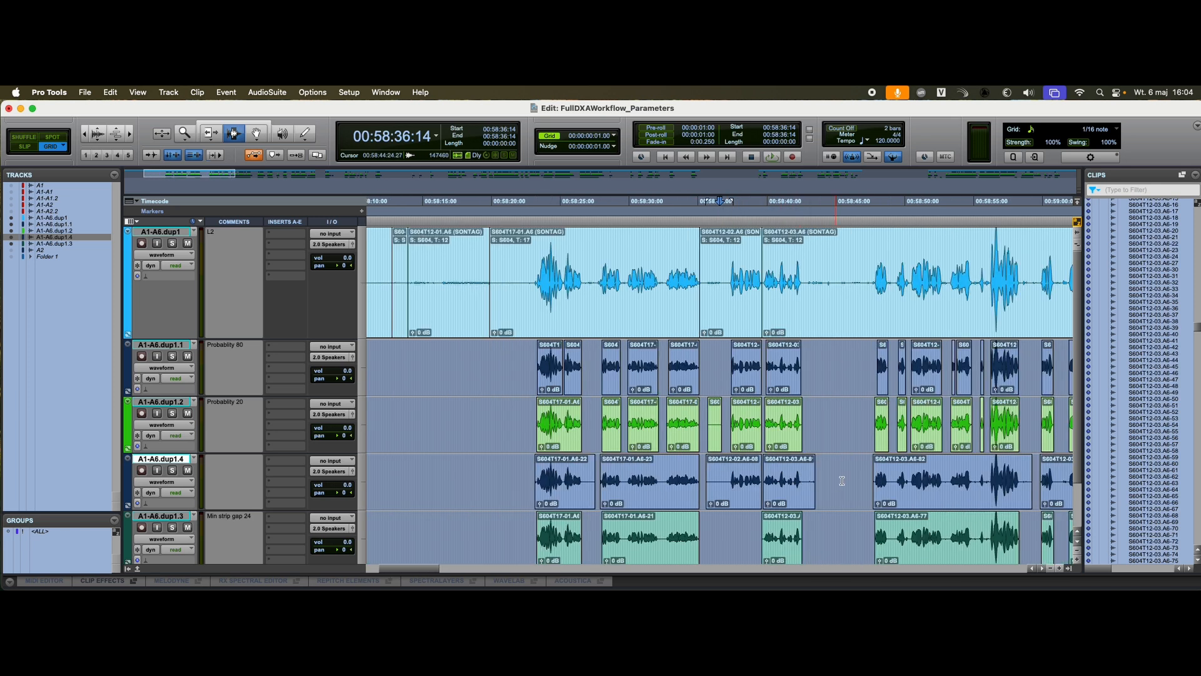
# Step: Compare the padded clips on the A1-A6.dup1.4 track with the other tracks around 01:00:09 and the surrounding passages
pyautogui.click(948, 477)
pyautogui.press('r')
pyautogui.click(812, 479)
pyautogui.press('t')
pyautogui.press('t')
pyautogui.press('t')
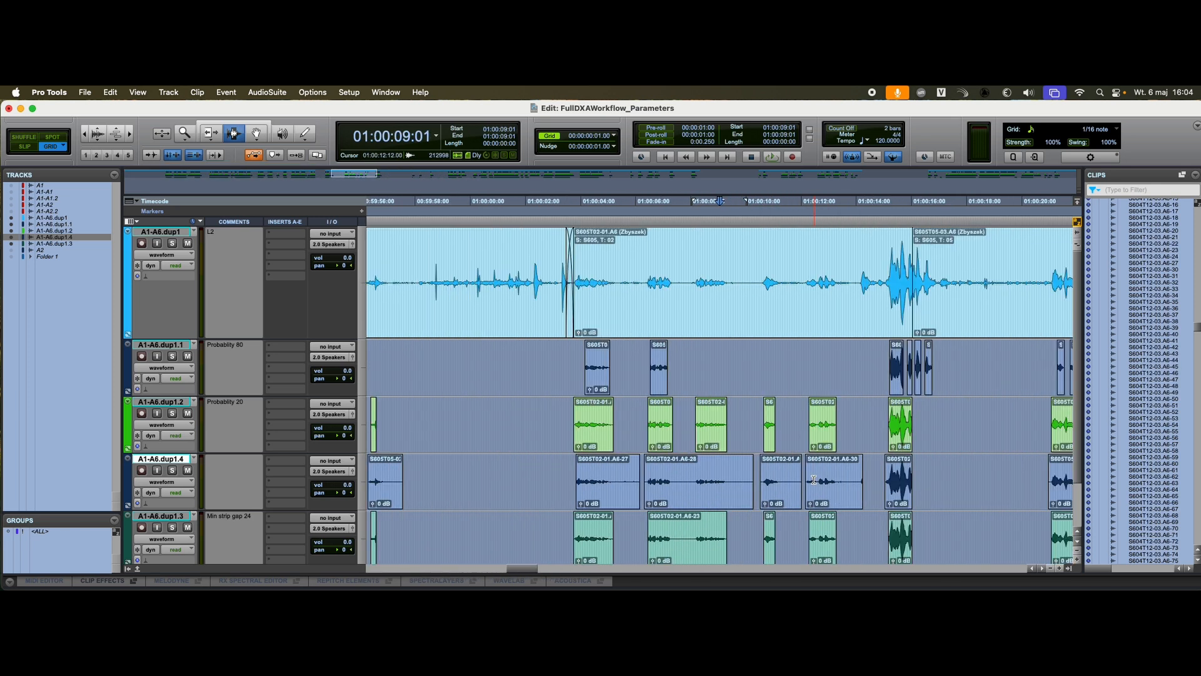
pyautogui.press('r')
pyautogui.press('r')
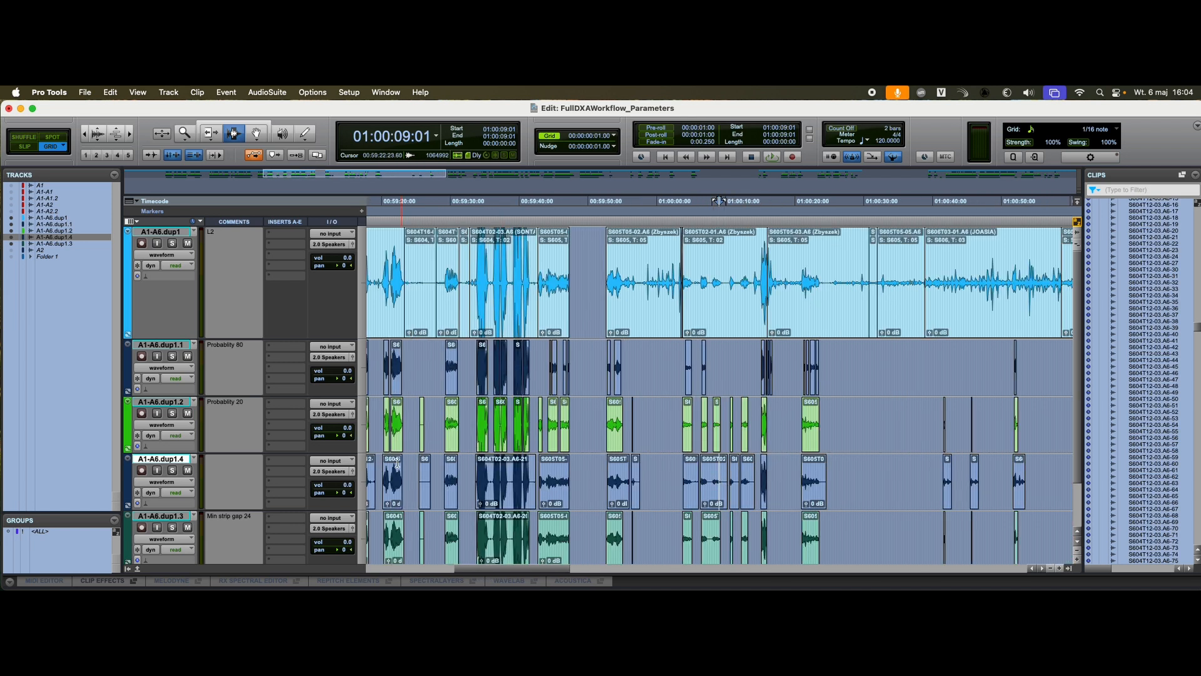
# Step: Enter "Strip pad" as the comment of the A1-A6.dup1.4 track
pyautogui.click(215, 469)
pyautogui.write('S')
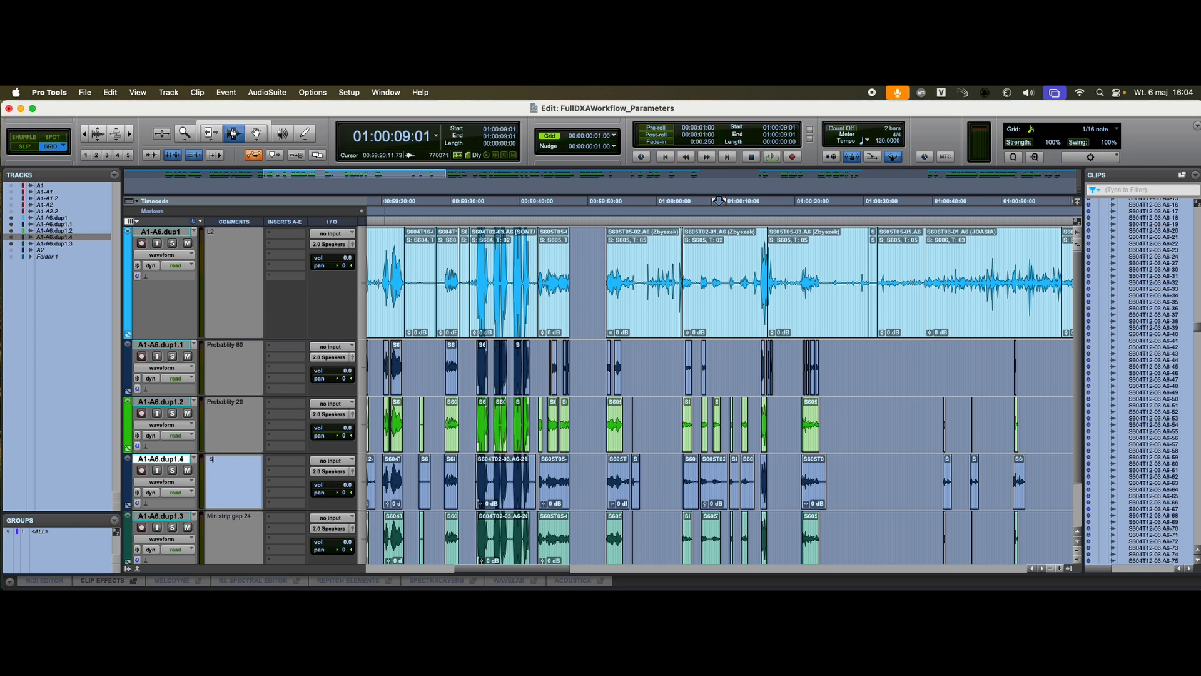
pyautogui.write('trip pad')
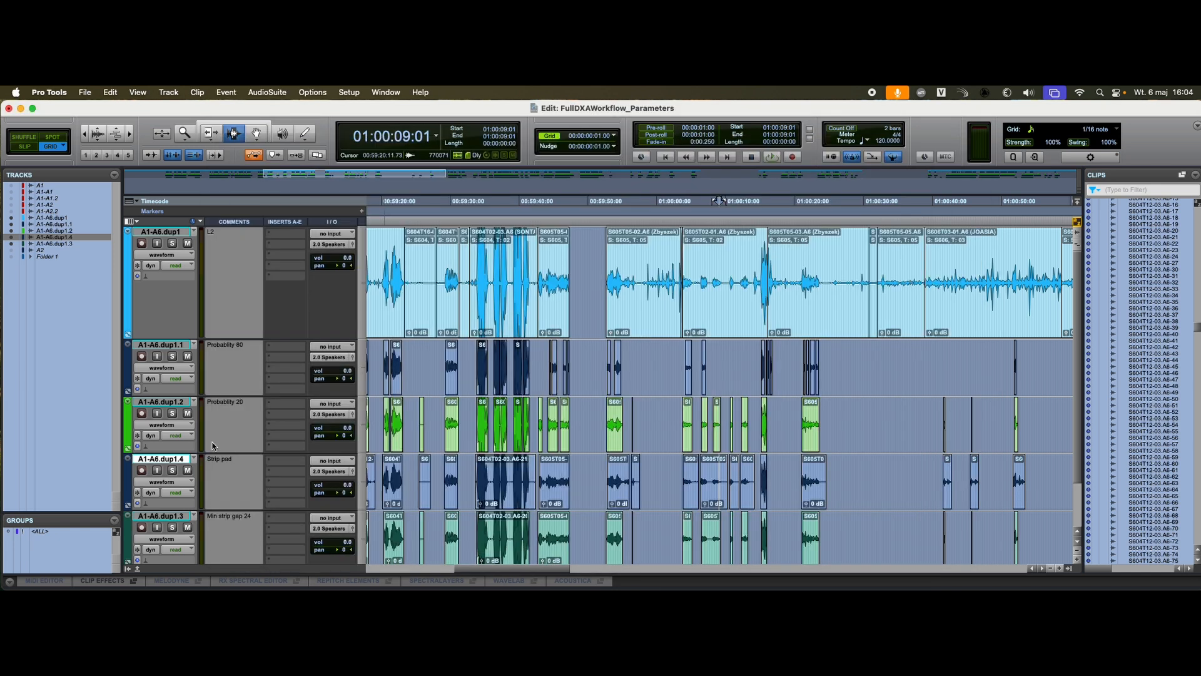
# Step: Replace the comment of the A1-A6.dup1.4 track with "Strip end 24 start 3"
pyautogui.click(233, 466)
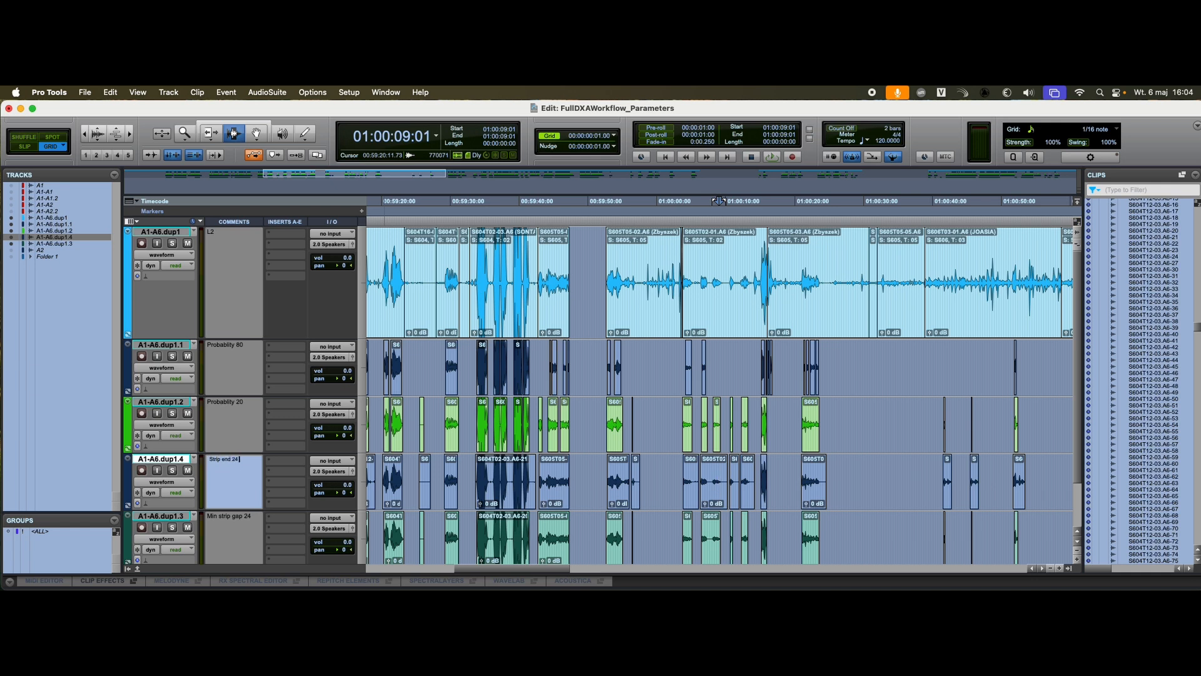
pyautogui.write('start 3')
pyautogui.press('Return')
# Step: Colour the A1-A6.dup1.4 track crimson and move it below the A1-A6.dup1.3 track
pyautogui.doubleClick(128, 471)
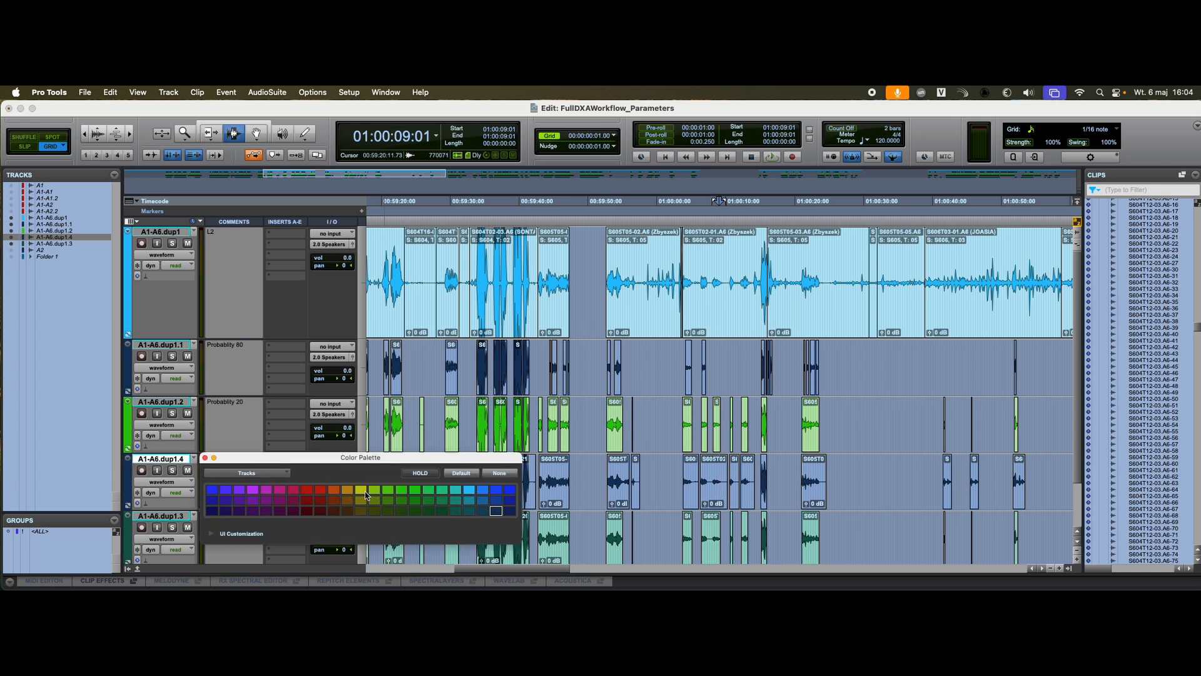
pyautogui.click(293, 490)
pyautogui.click(205, 458)
pyautogui.scroll(-2, 163, 407)
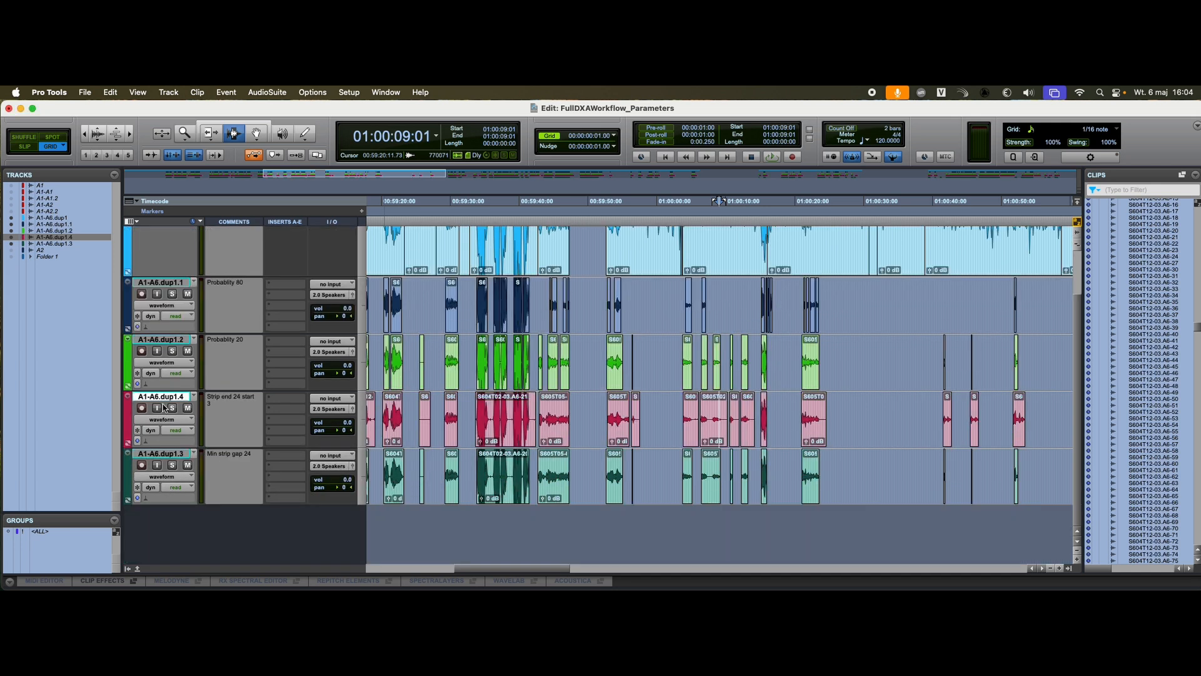
pyautogui.moveTo(164, 407); pyautogui.dragTo(153, 500)
# Step: Compare the A1-A6.dup1.4 clips around 00:59:40 with the Probability 80, Probability 20 and Min strip gap 24 tracks
pyautogui.click(524, 469)
pyautogui.press('super+bracketright')
pyautogui.press('super+bracketright')
pyautogui.press('super+bracketright')
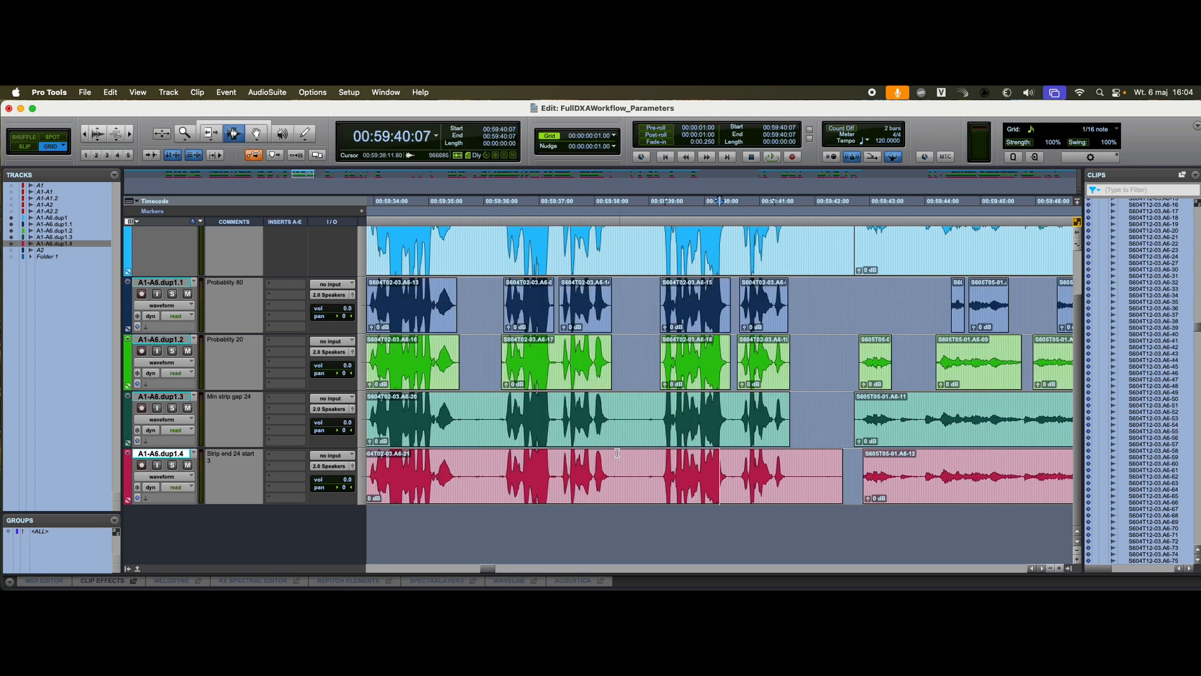
pyautogui.scroll(2, 627, 511)
pyautogui.scroll(-2, 627, 511)
pyautogui.press('r')
# Step: Check the processing parameters in DX Assist, and return to Pro Tools to view all processed tracks across the whole timeline
pyautogui.press('super+Tab')
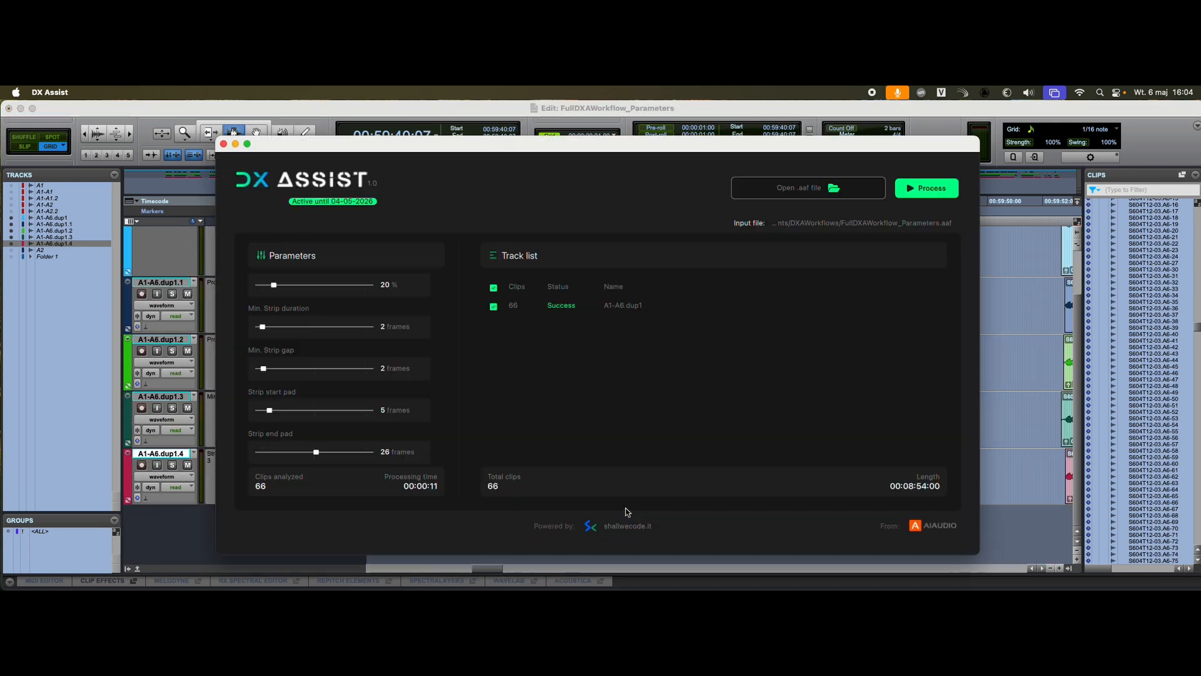
pyautogui.press('super+Tab')
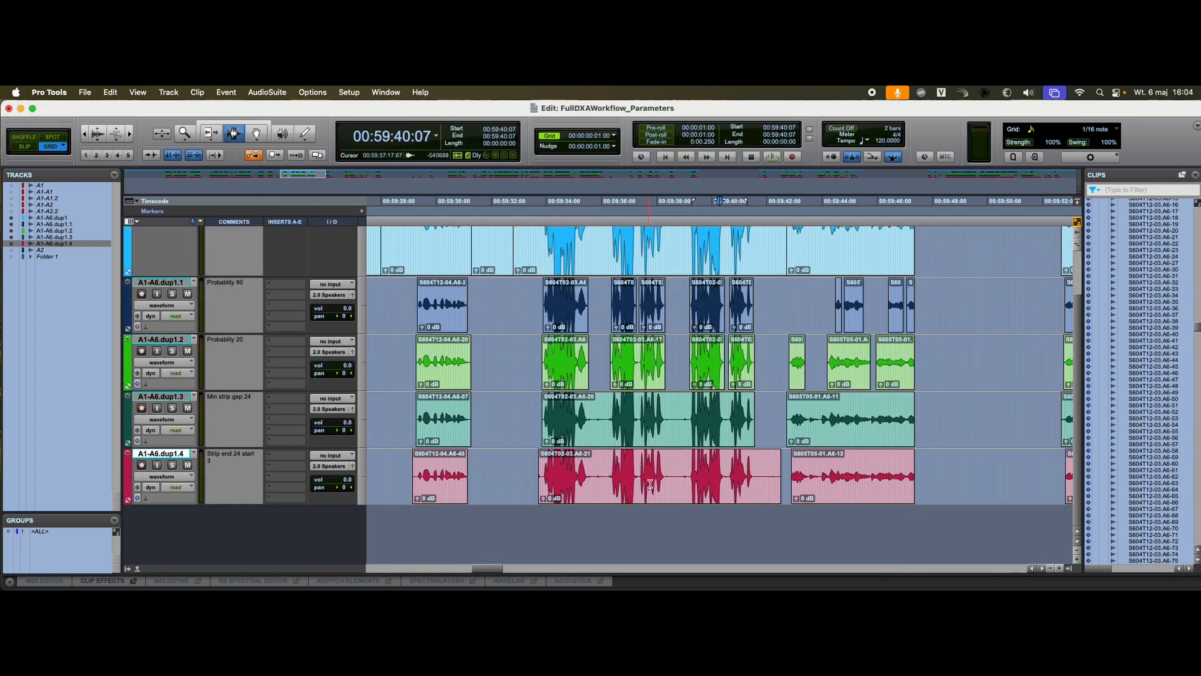
pyautogui.press('r')
pyautogui.press('r')
pyautogui.press('r')
pyautogui.press('r')
pyautogui.press('r')
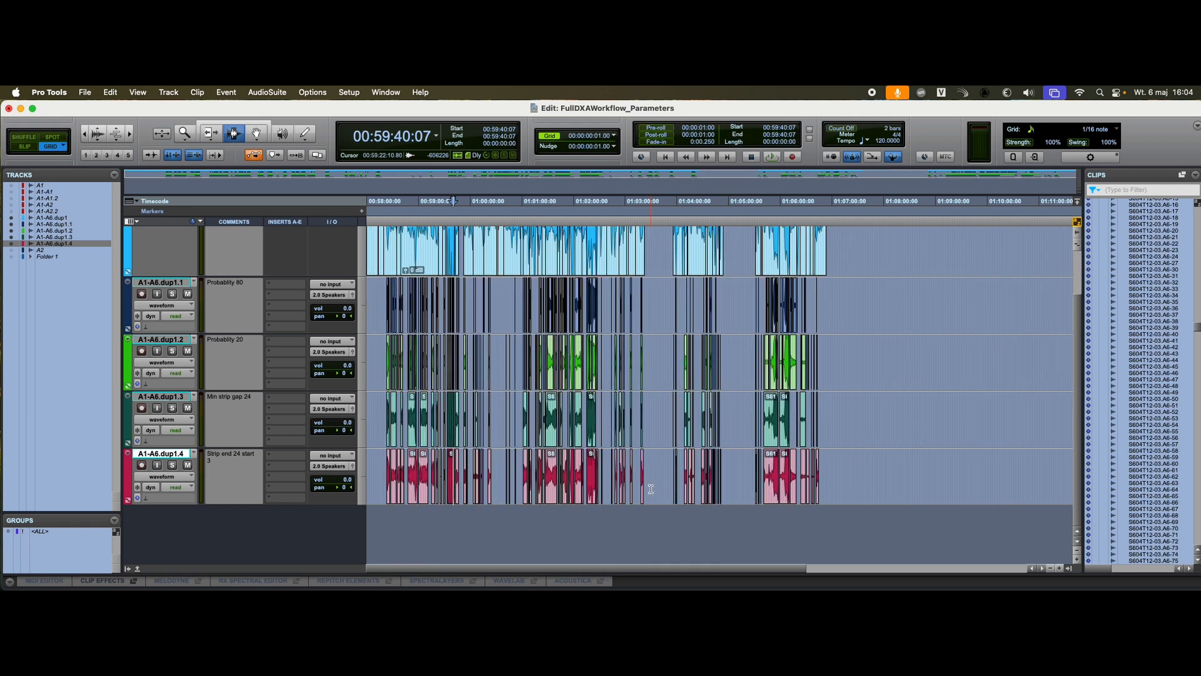